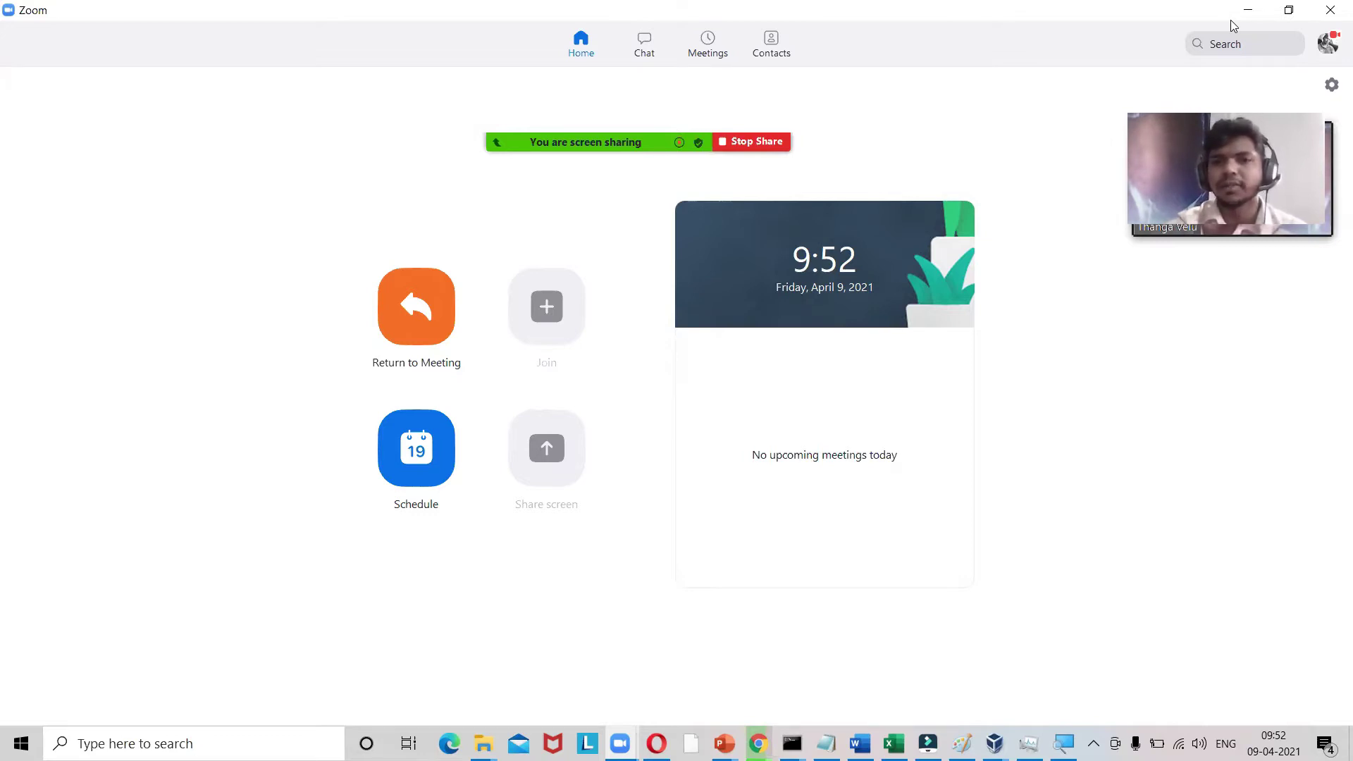
- Show the previews of the open VirtualBox windows from the Windows taskbar
{"action": "left_click", "coordinate": [995, 742]}
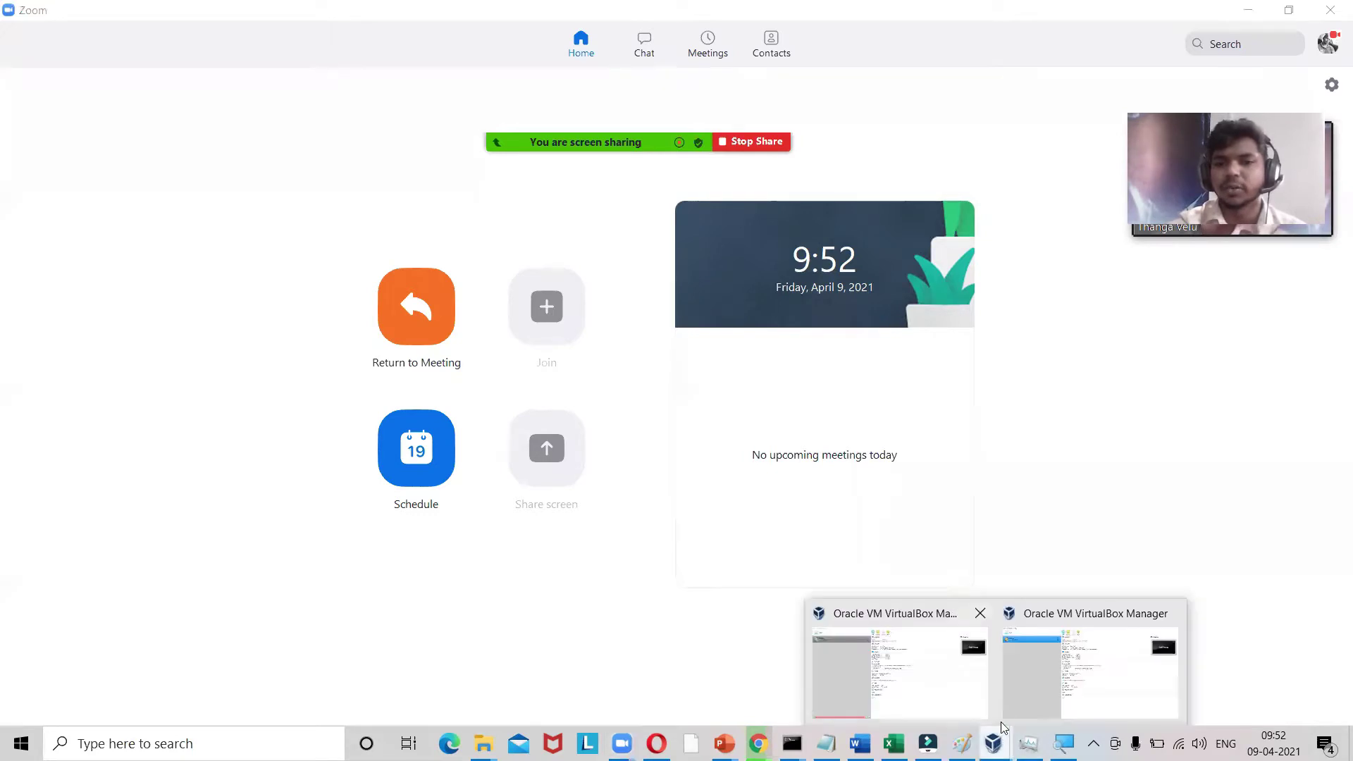
- Create a new VM named 'Kali2 Linux' (Linux, 64-bit) and advance to the memory page
{"action": "left_click", "coordinate": [1041, 696]}
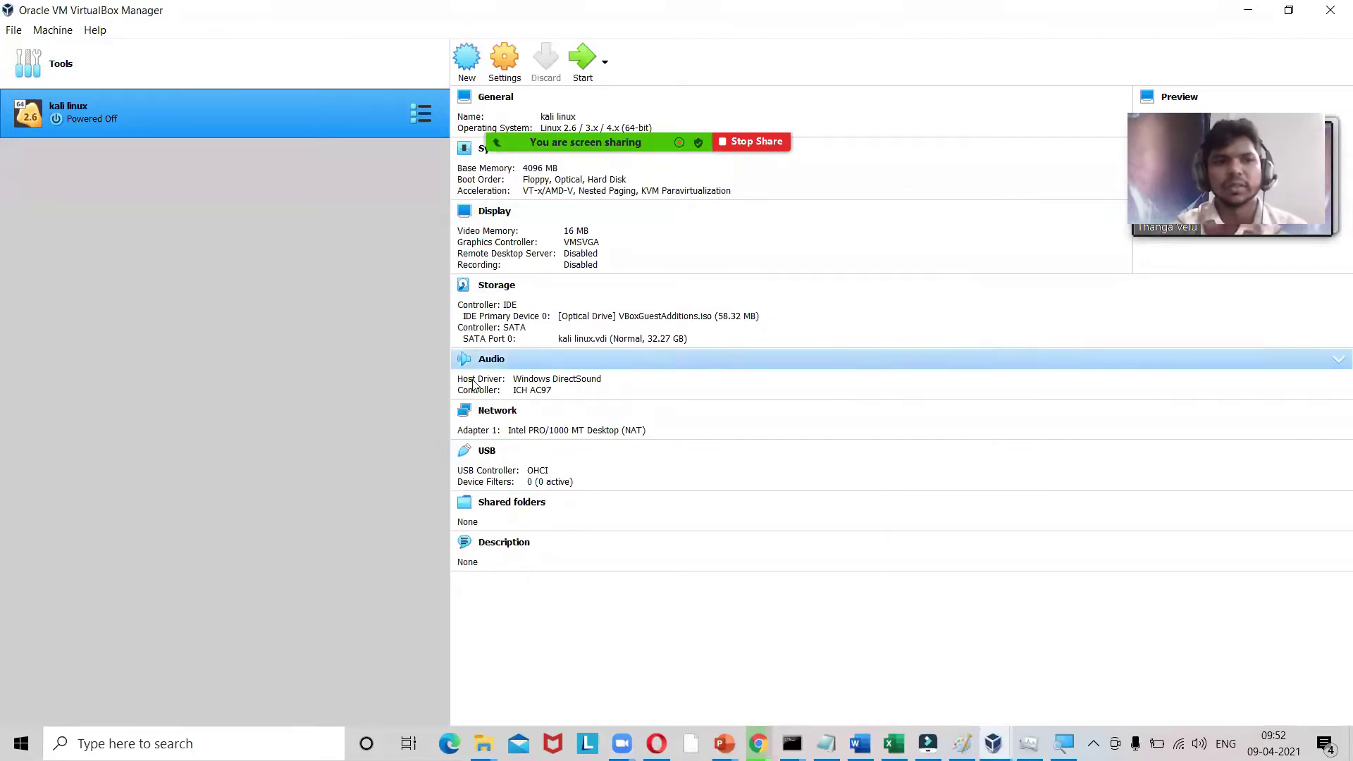
{"action": "left_click", "coordinate": [467, 63]}
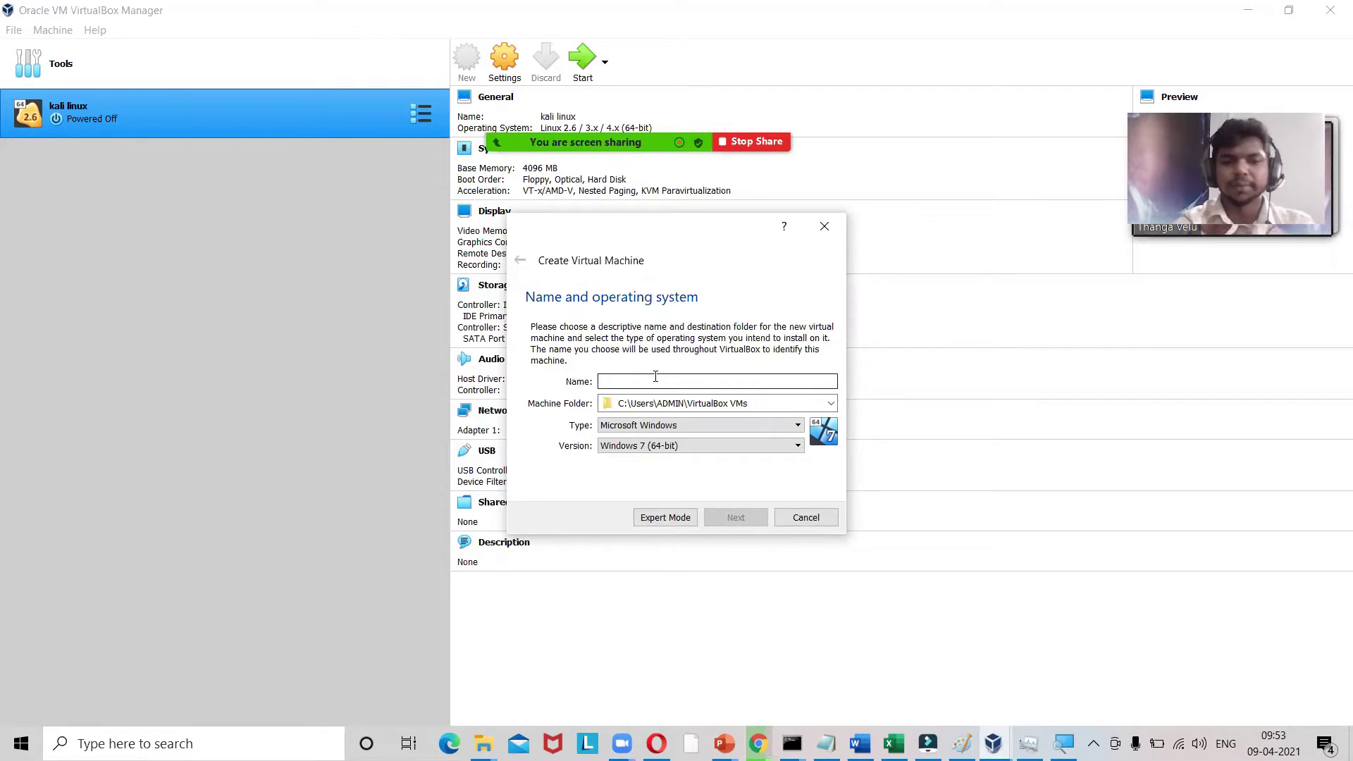
{"action": "type", "text": "Ka"}
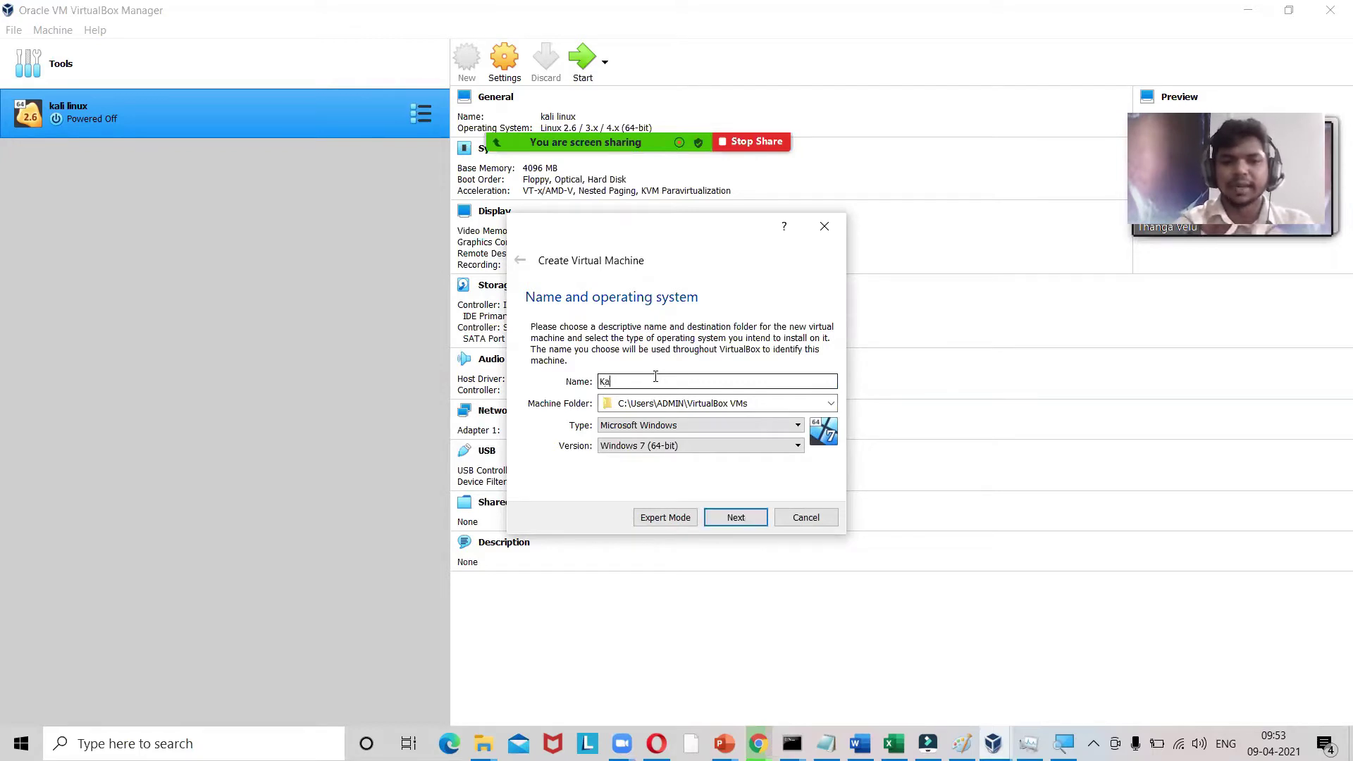
{"action": "type", "text": "li L="}
{"action": "key", "text": "BackSpace"}
{"action": "key", "text": "BackSpace"}
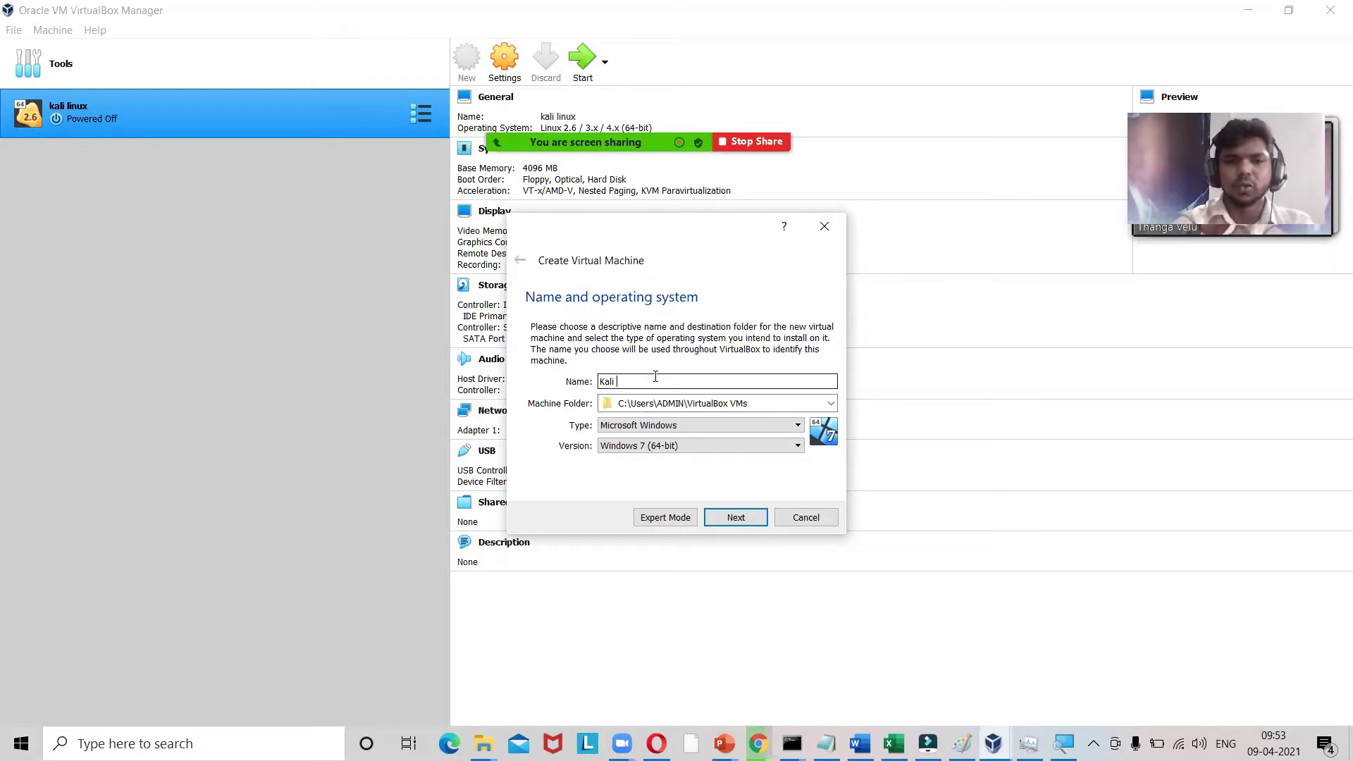
{"action": "type", "text": "2 Li"}
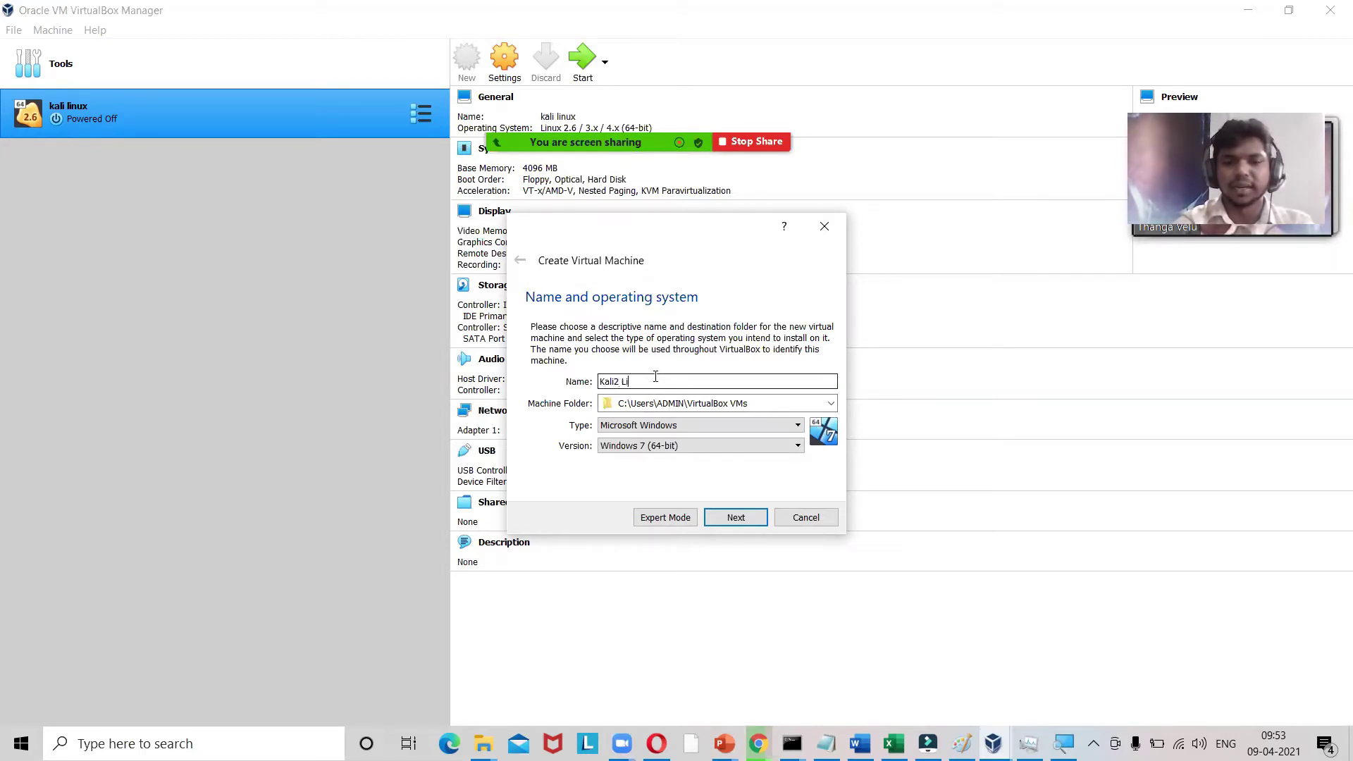
{"action": "type", "text": "nux"}
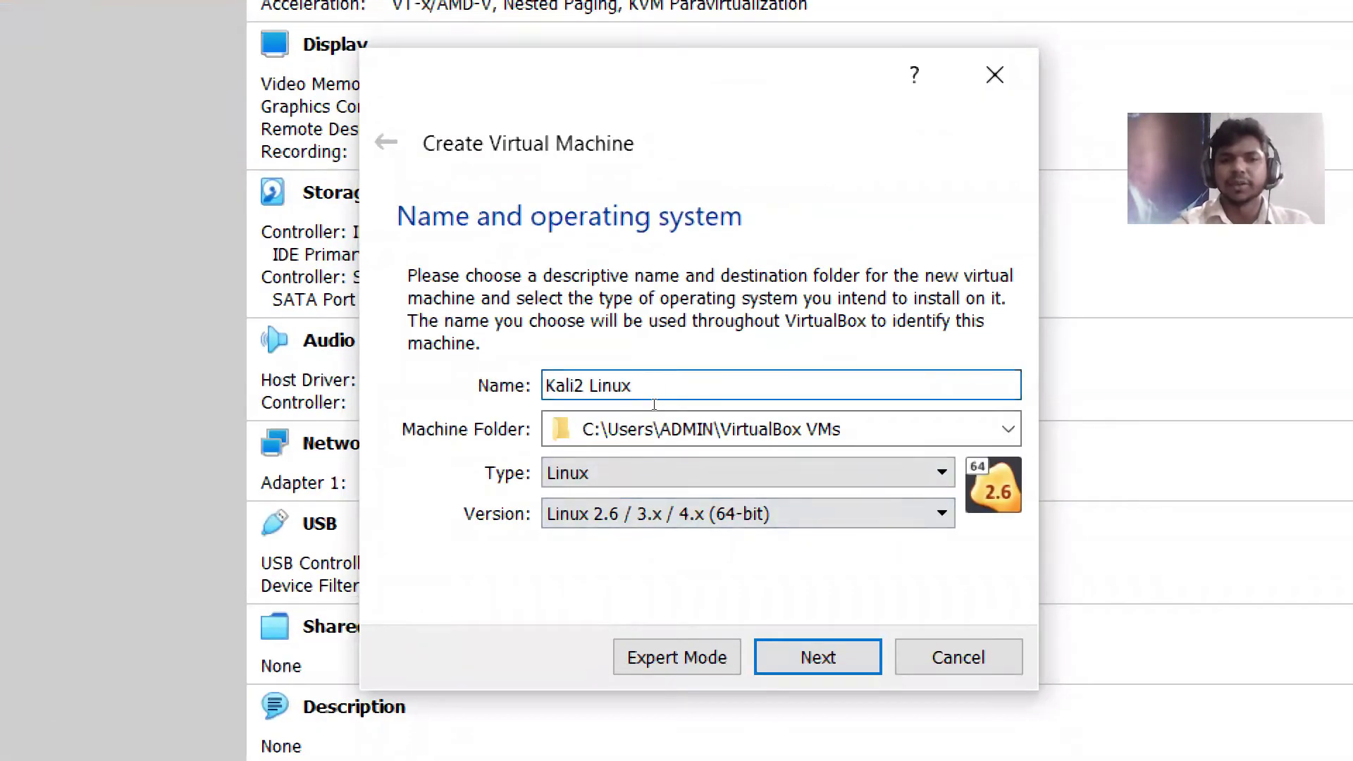
{"action": "key", "text": "ctrl+a"}
{"action": "key", "text": "ctrl+c"}
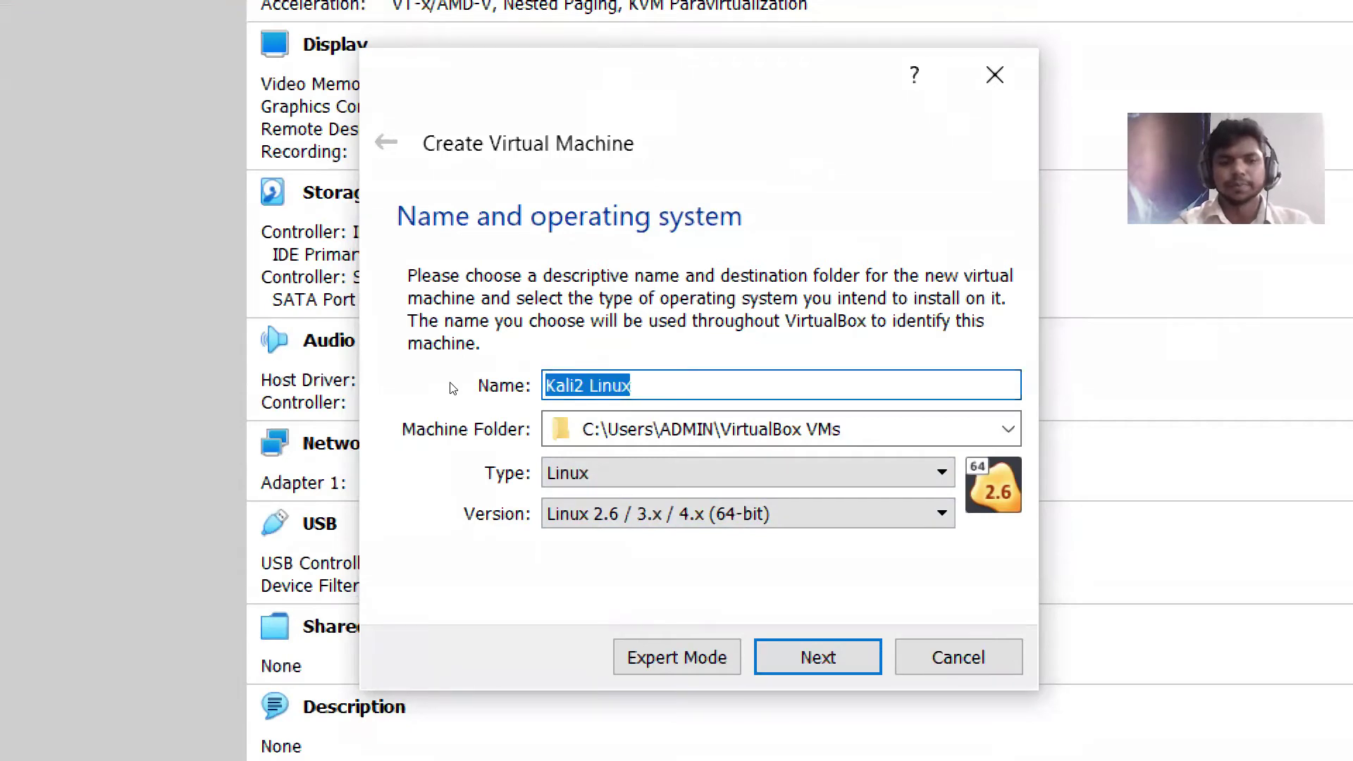
{"action": "key", "text": "BackSpace"}
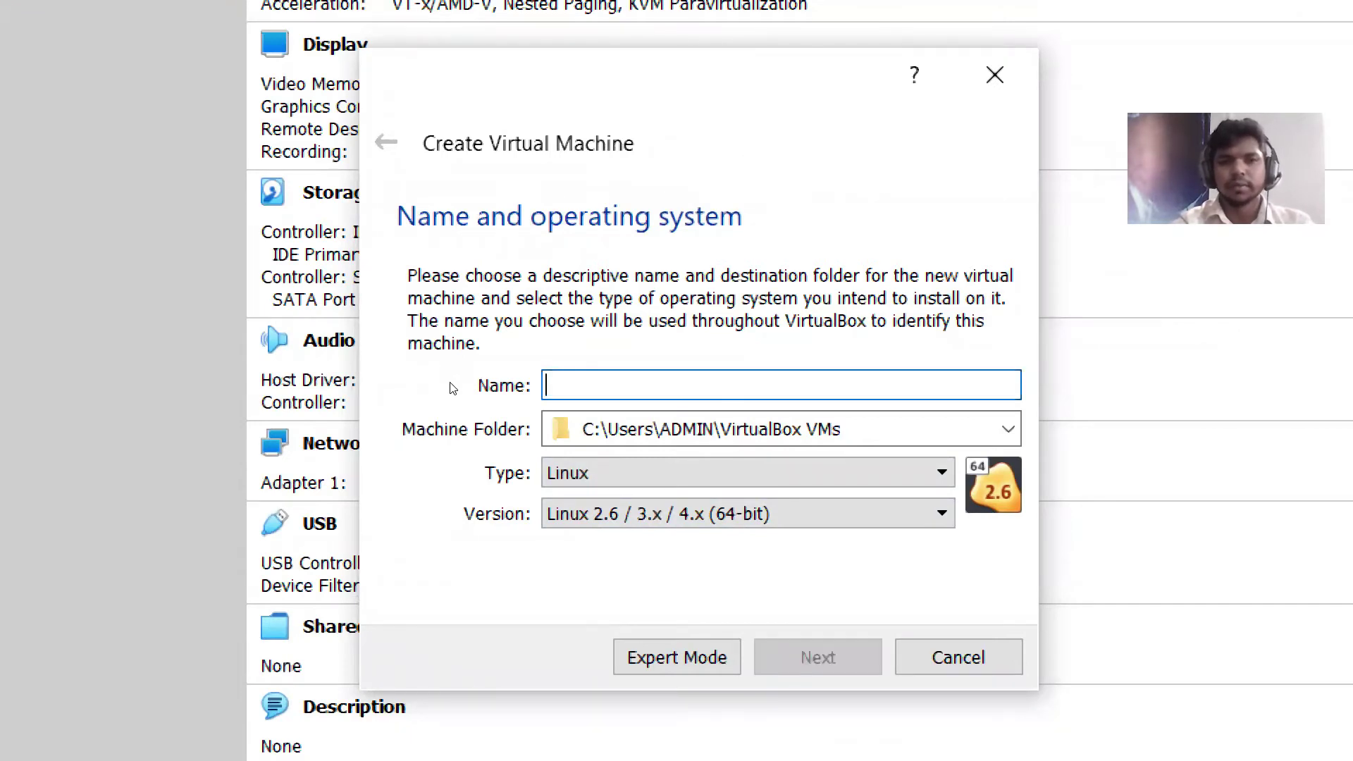
{"action": "type", "text": "windows"}
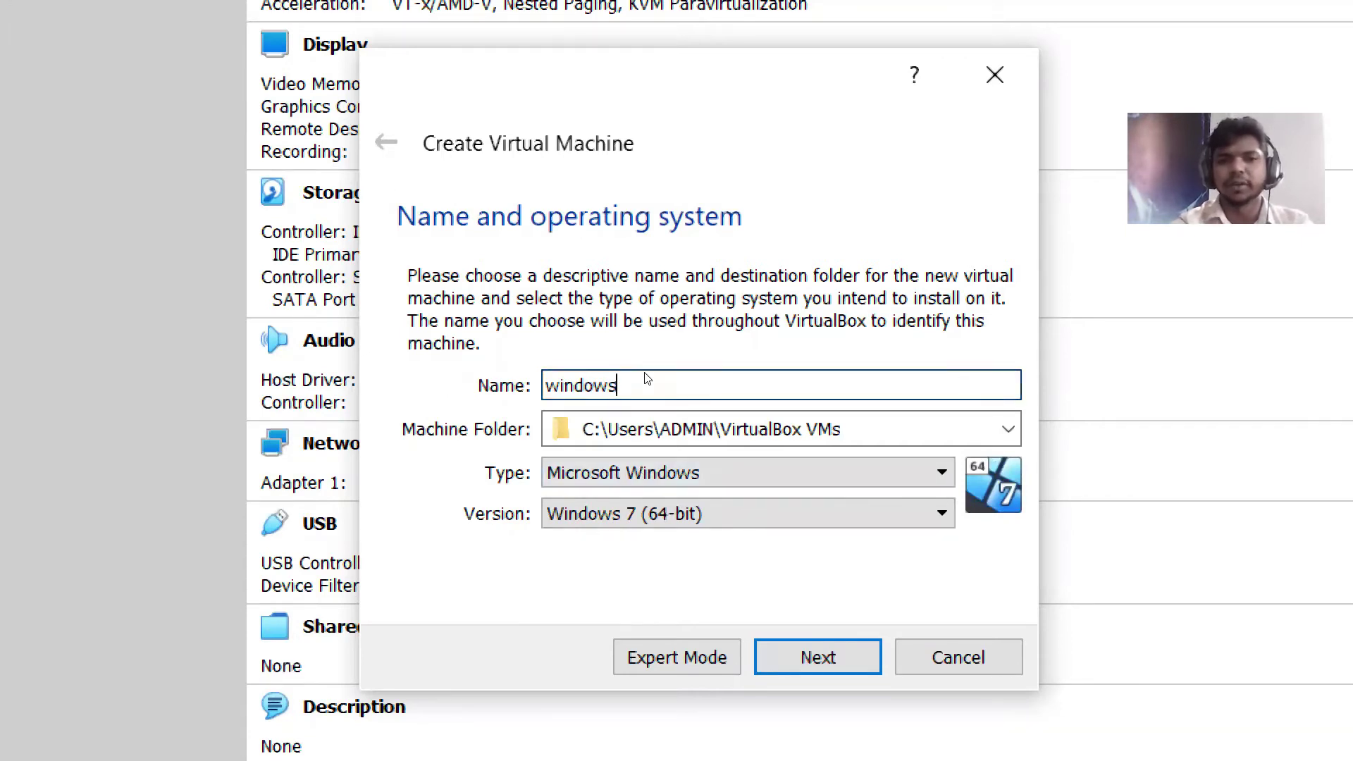
{"action": "key", "text": "ctrl+a"}
{"action": "key", "text": "ctrl+v"}
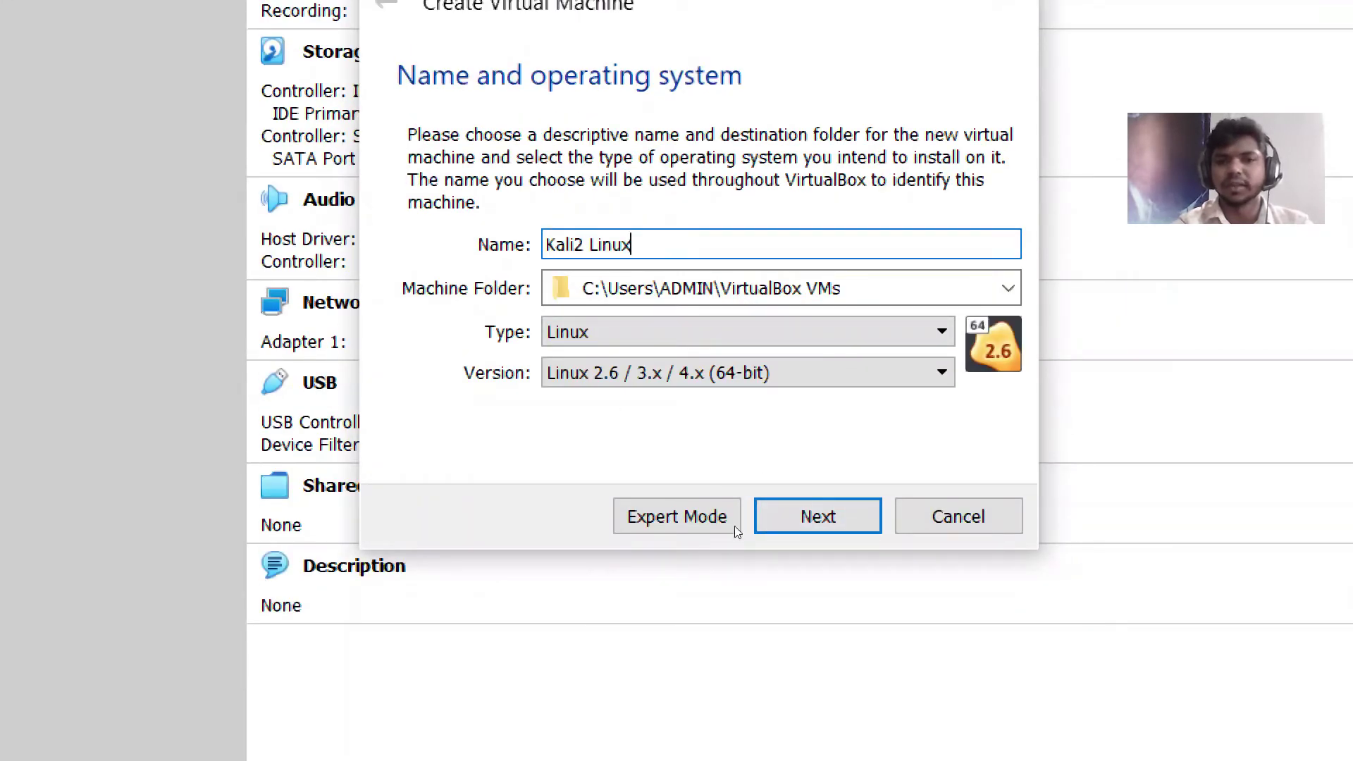
{"action": "key", "text": "Return"}
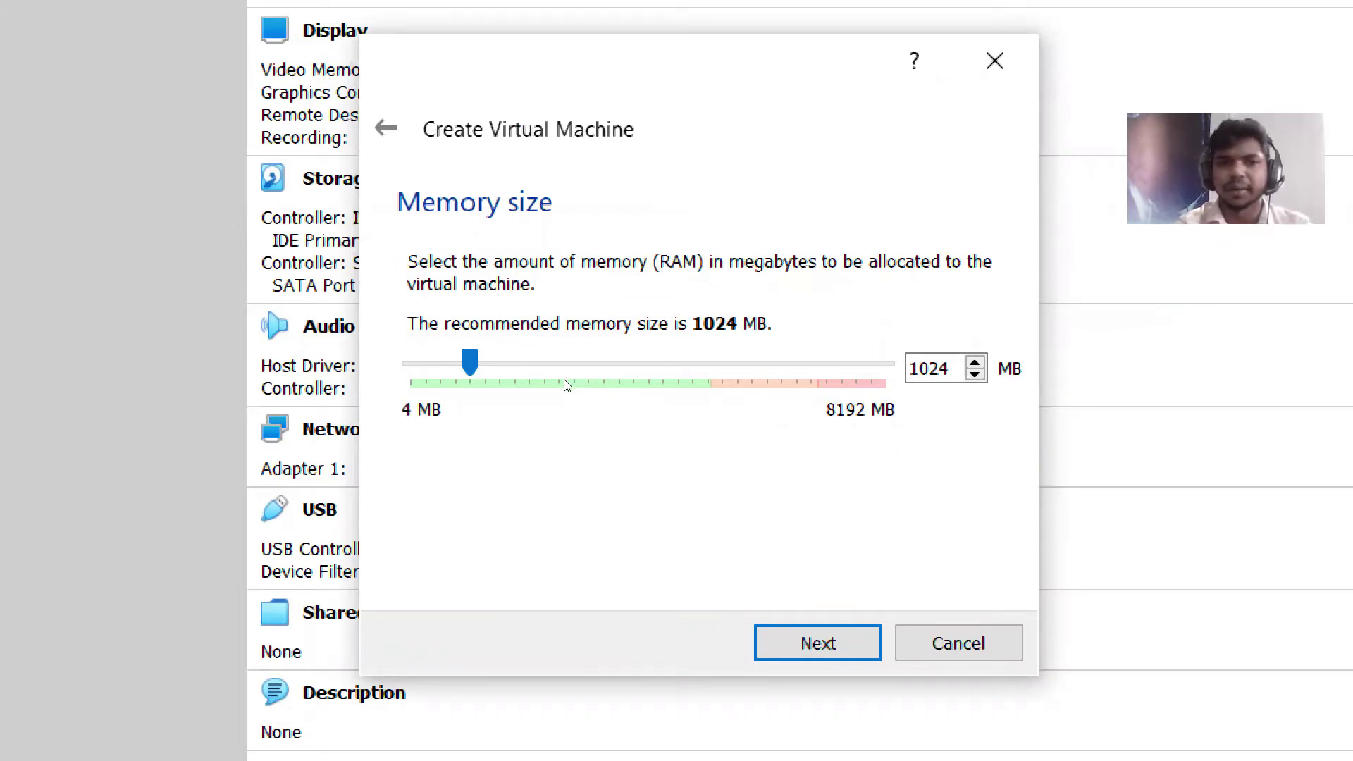
- Raise the VM's memory above 1024 MB and choose 'Create a virtual hard disk now'
{"action": "left_click_drag", "start_coordinate": [562, 383], "coordinate": [580, 384]}
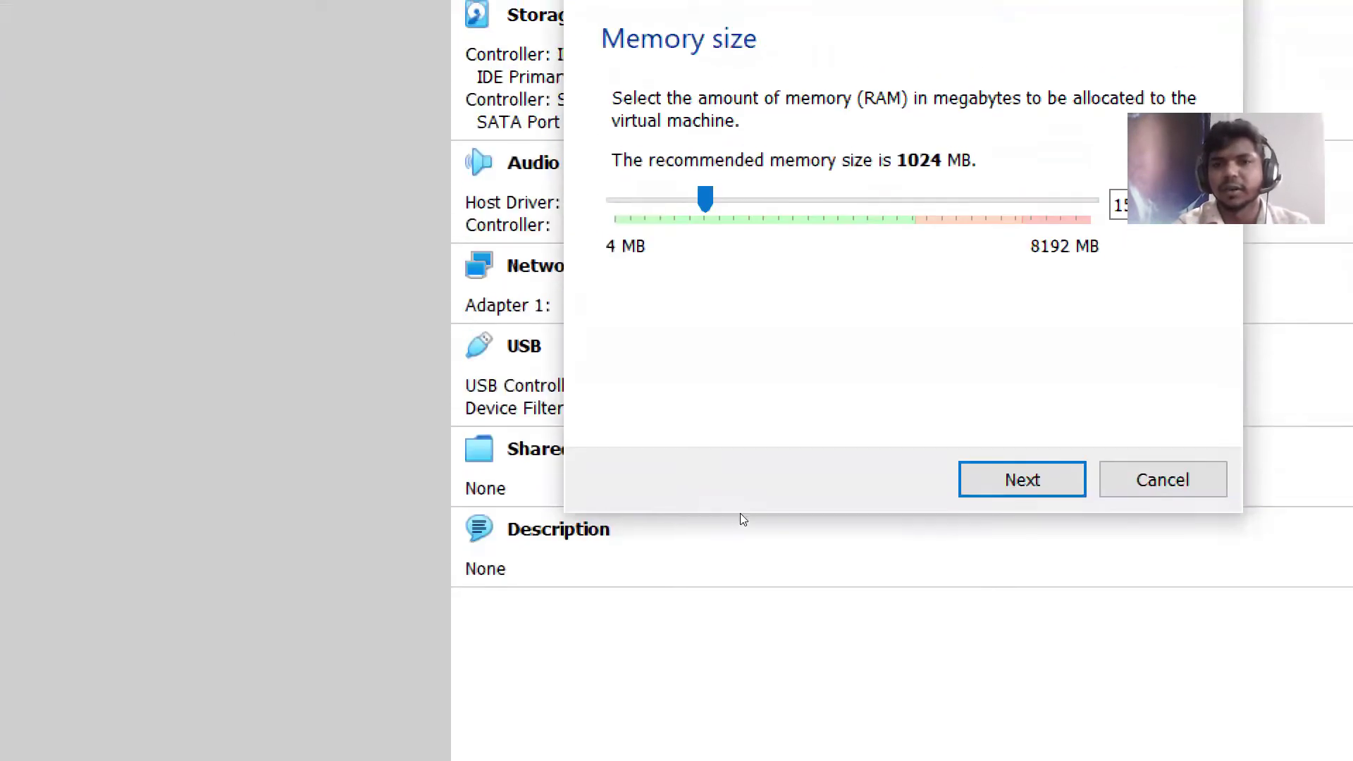
{"action": "key", "text": "Return"}
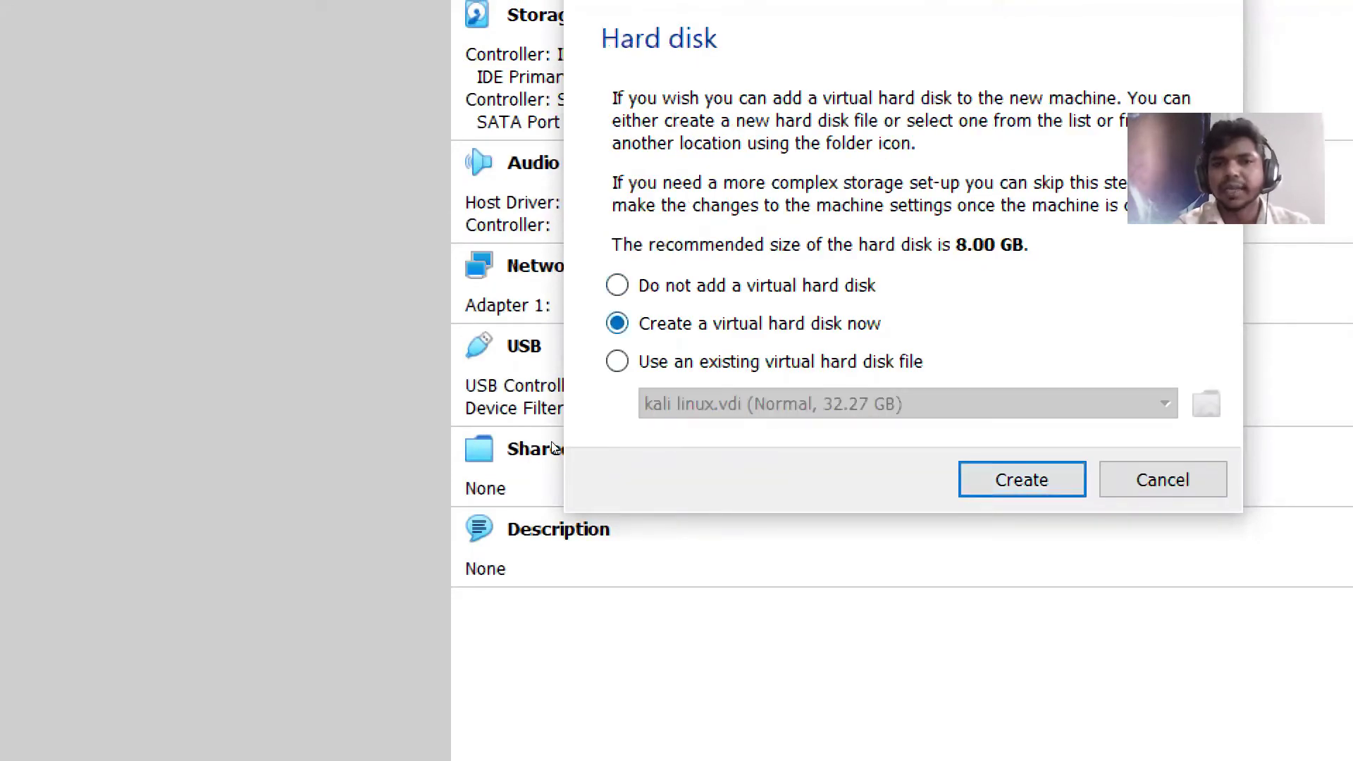
{"action": "key", "text": "Return"}
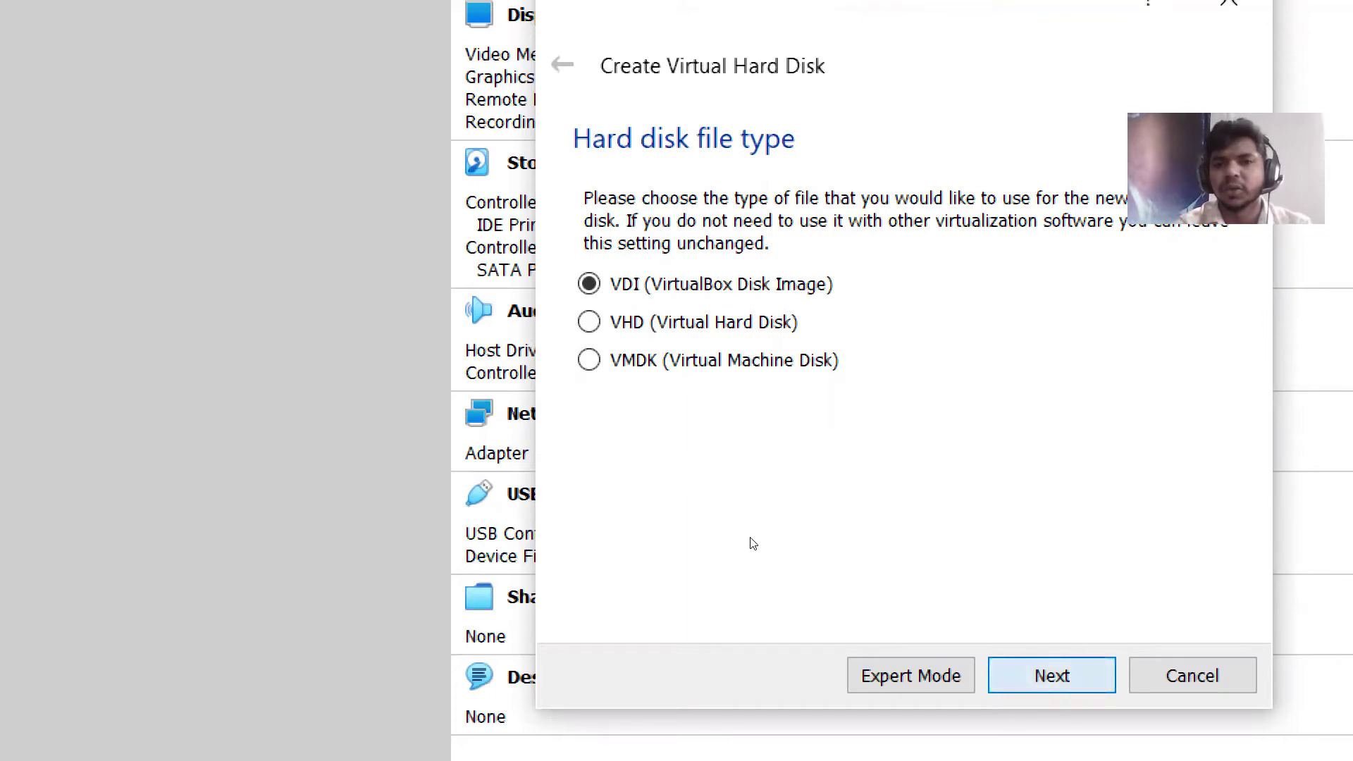
- Keep VDI with dynamic allocation, set the disk size to 10.25 GB, and create it
{"action": "key", "text": "Return"}
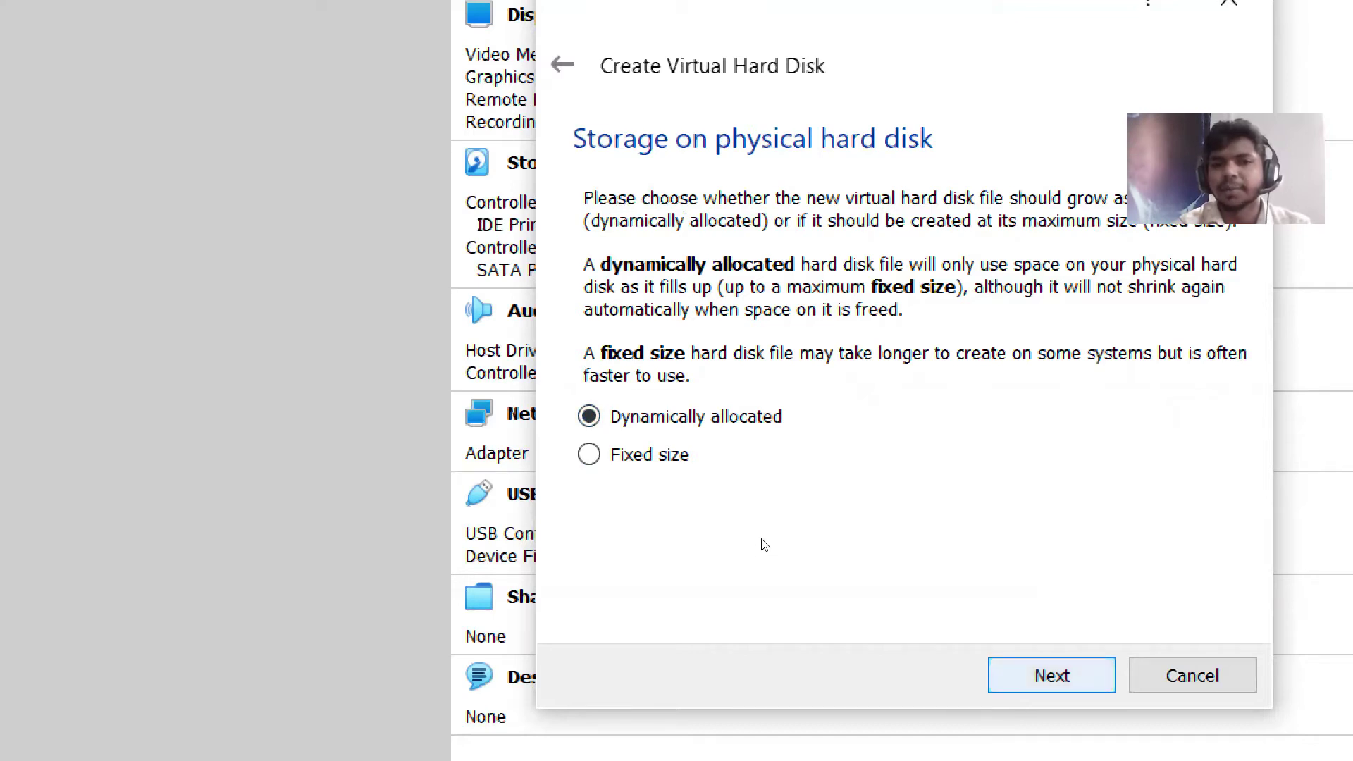
{"action": "key", "text": "Return"}
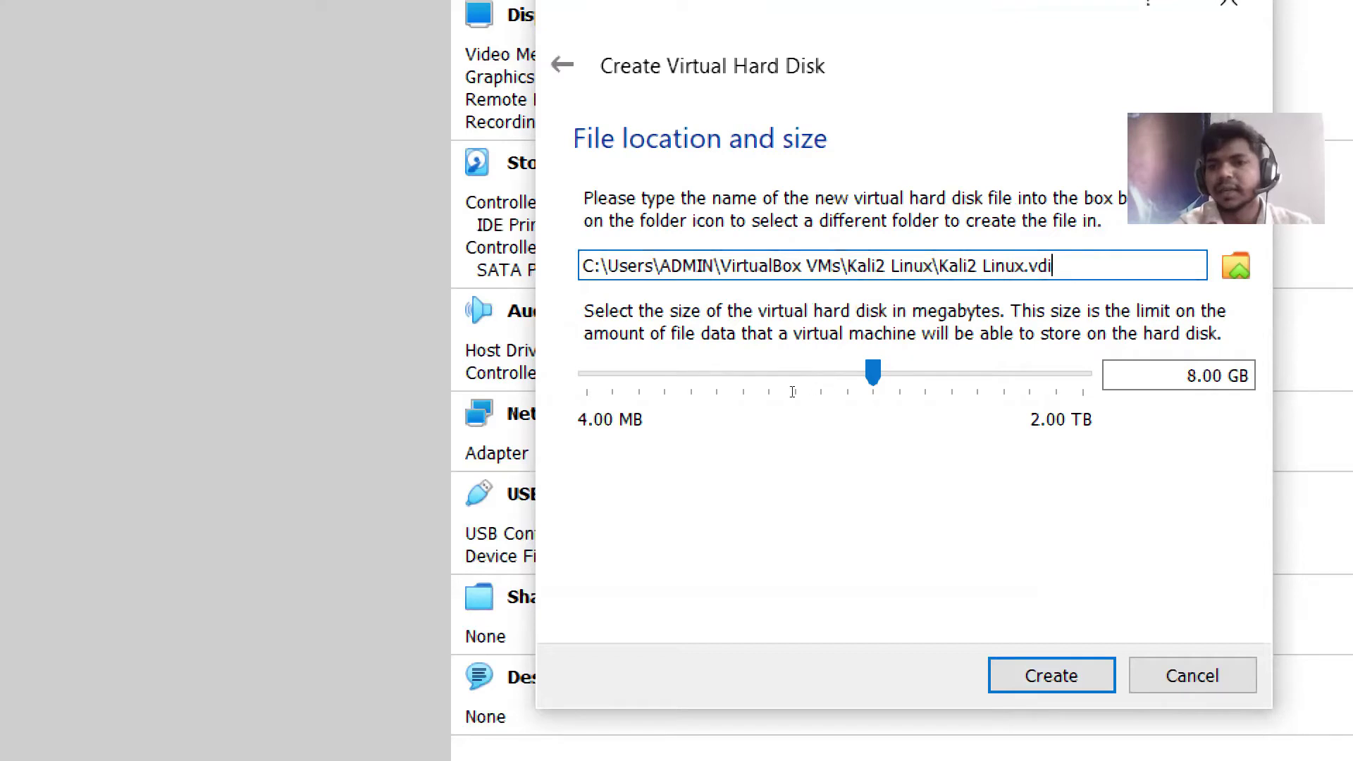
{"action": "scroll", "coordinate": [663, 394], "scroll_direction": "up", "scroll_amount": 3}
{"action": "scroll", "coordinate": [666, 394], "scroll_direction": "down", "scroll_amount": 2}
{"action": "scroll", "coordinate": [668, 394], "scroll_direction": "up", "scroll_amount": 1}
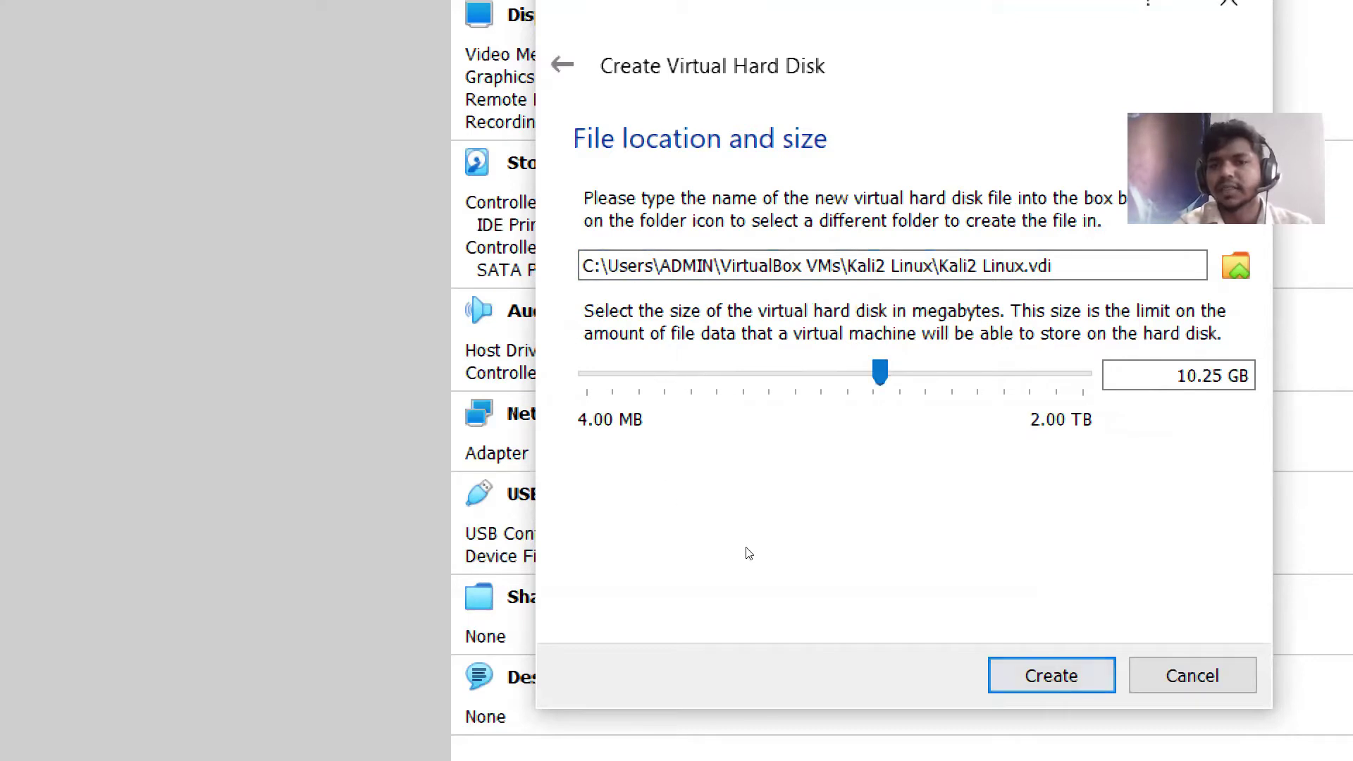
{"action": "key", "text": "Return"}
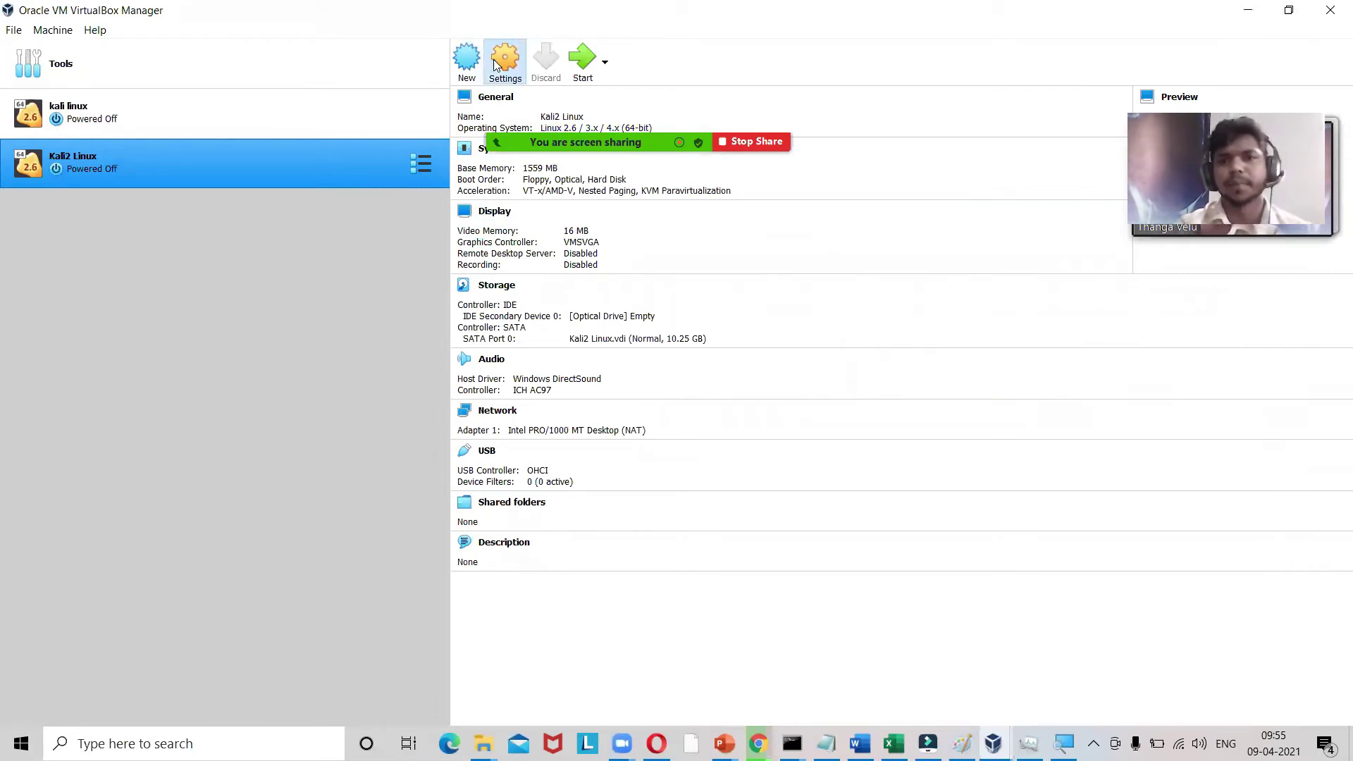
- Open the Kali2 Linux machine's settings on the Storage page
{"action": "left_click", "coordinate": [504, 60]}
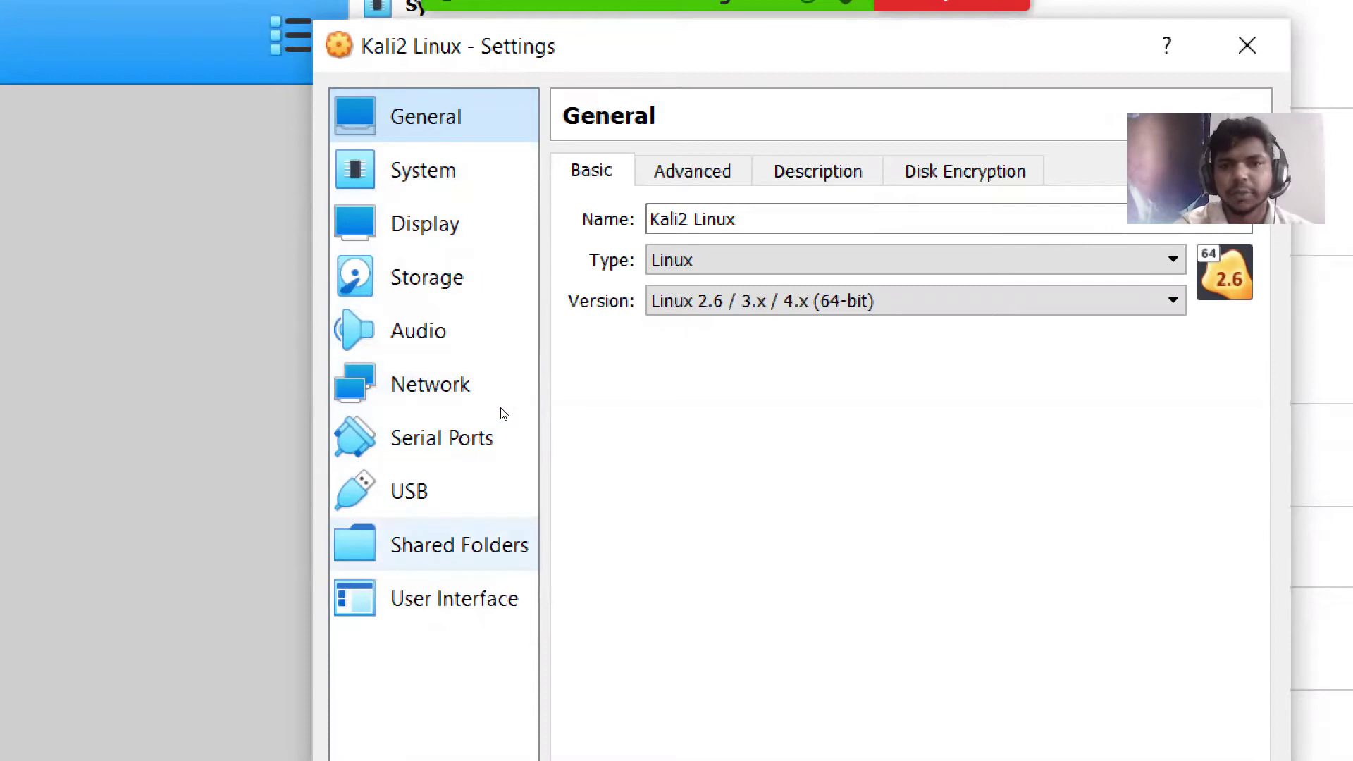
{"action": "left_click", "coordinate": [481, 286]}
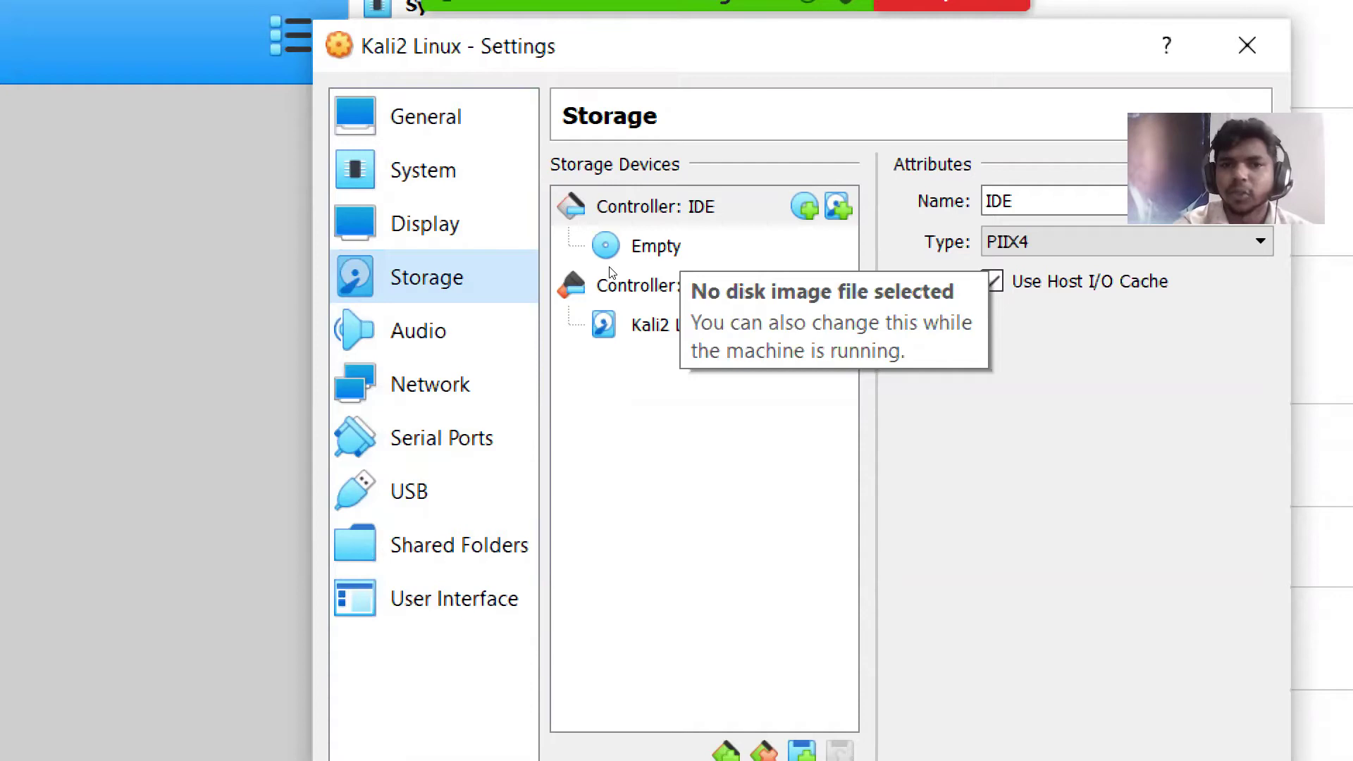
- Remove the empty optical drive from the IDE controller
{"action": "left_click", "coordinate": [610, 266]}
{"action": "right_click", "coordinate": [611, 271]}
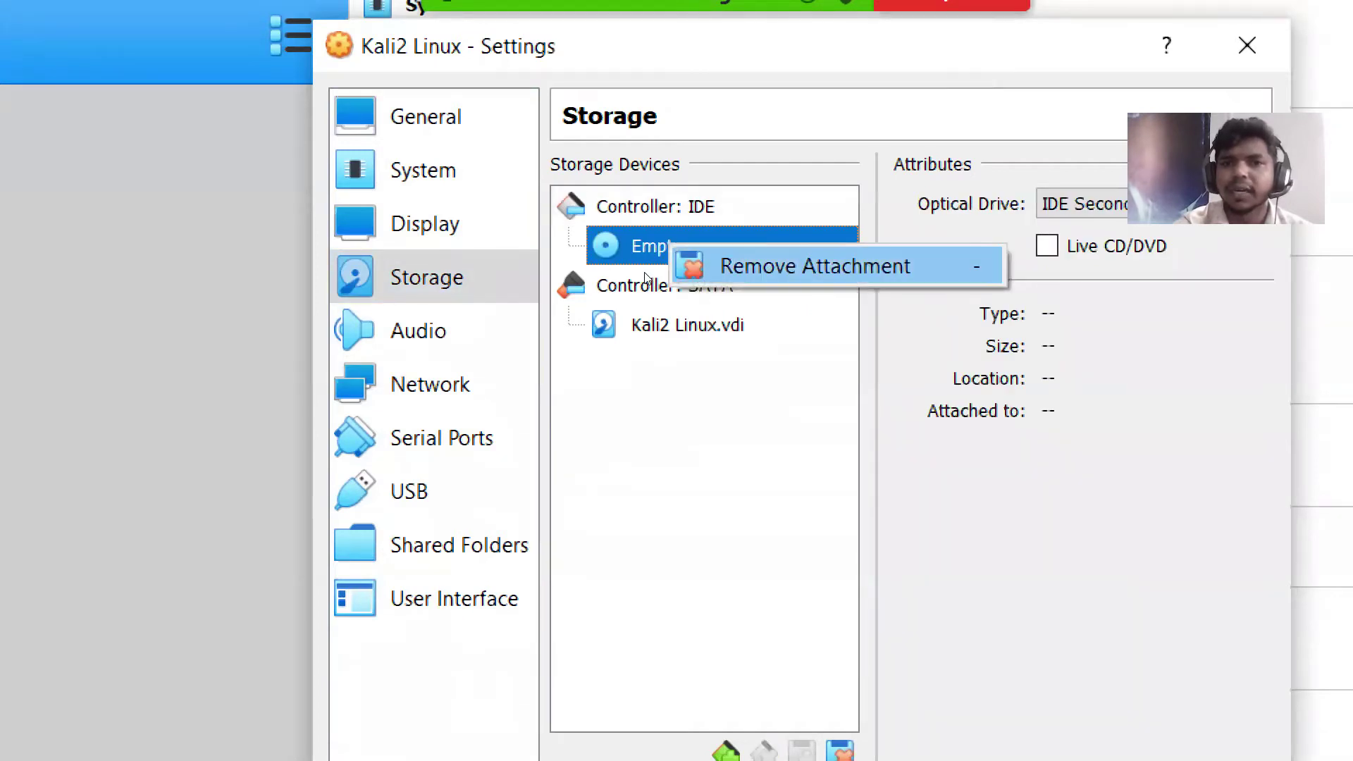
{"action": "left_click", "coordinate": [646, 276]}
{"action": "key", "text": "Tab"}
{"action": "key", "text": "space"}
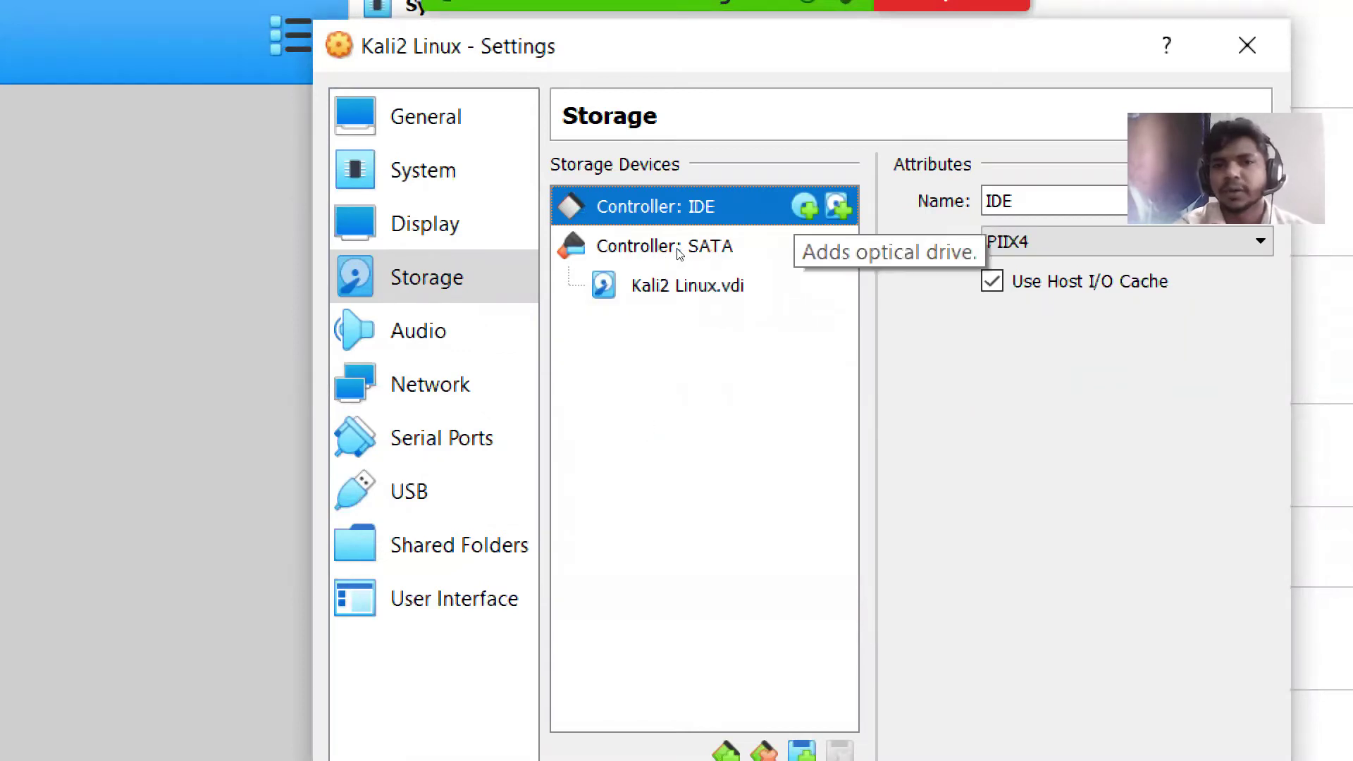
- Add an IDE optical drive holding kali-linux-2021.1-installer-amd64.iso
{"action": "left_click", "coordinate": [805, 206]}
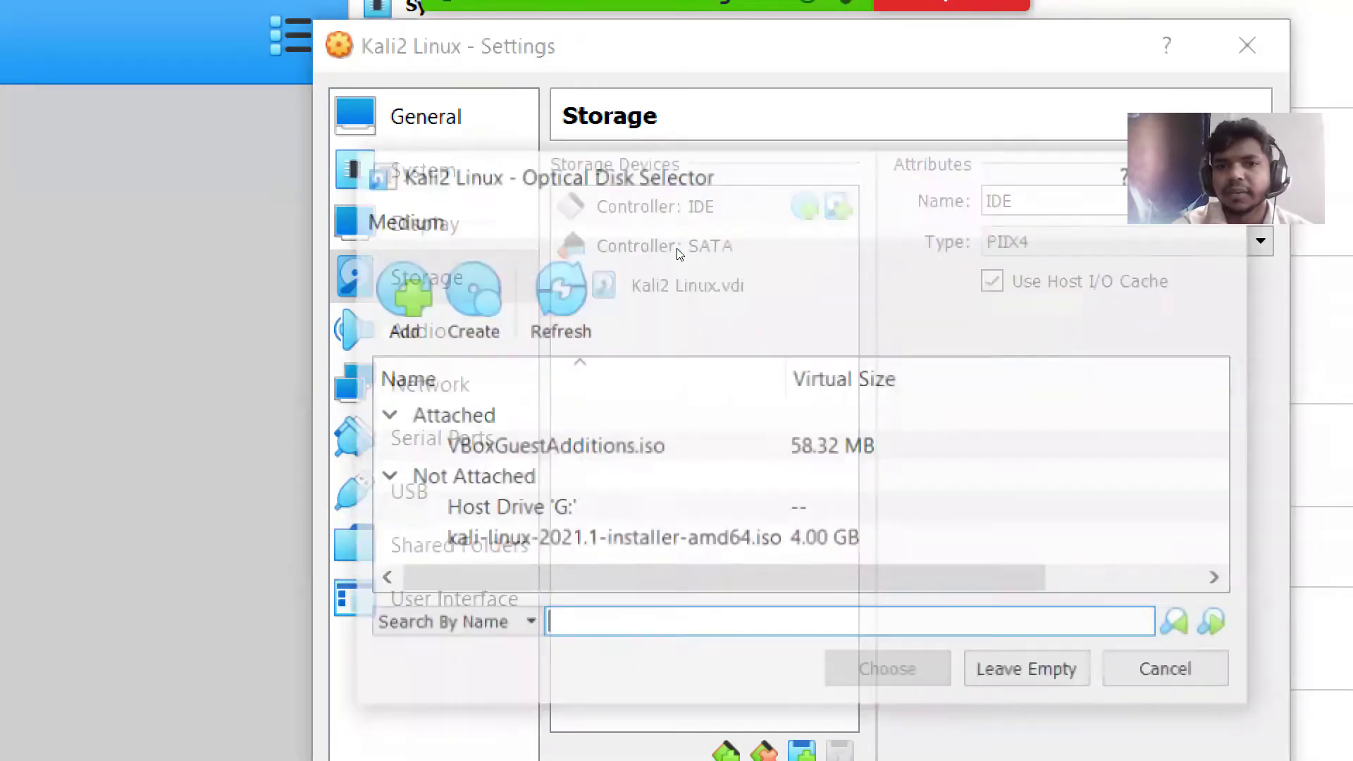
{"action": "left_click", "coordinate": [480, 289]}
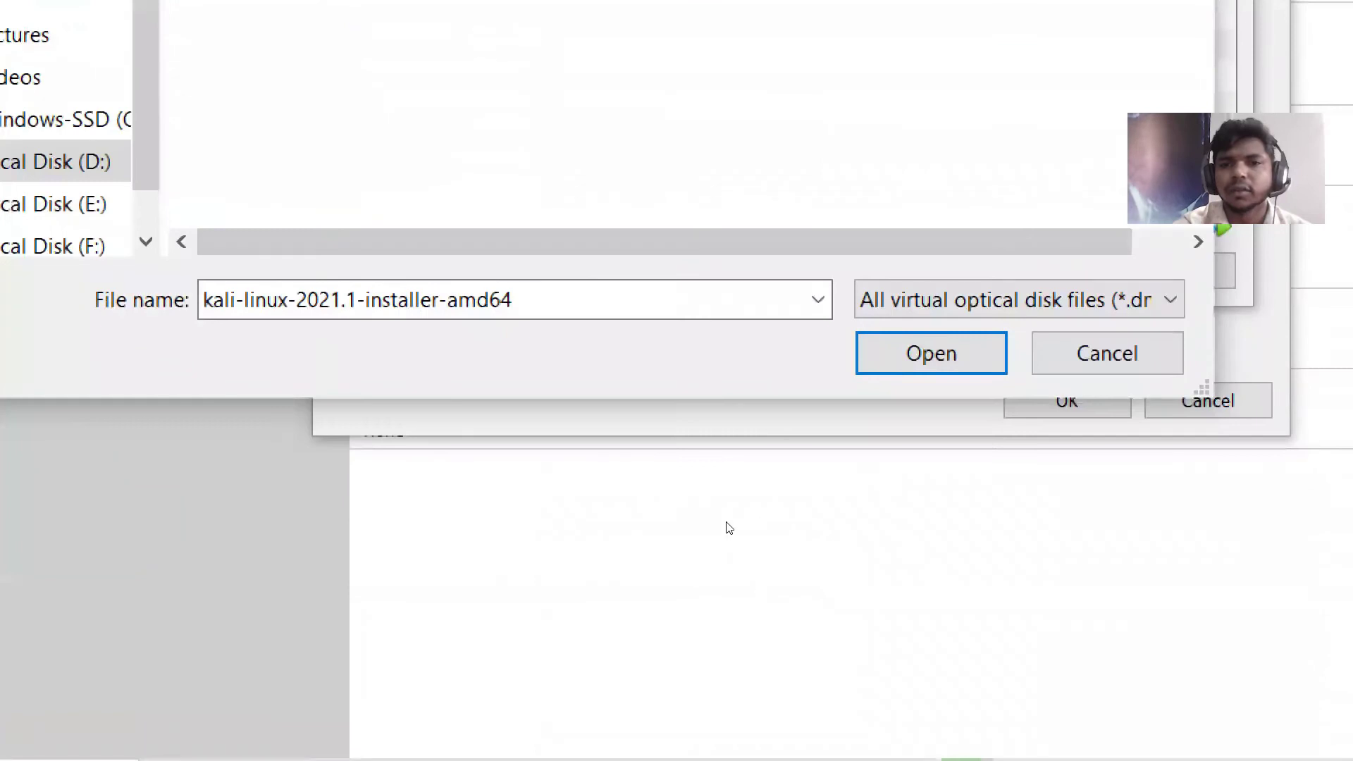
{"action": "key", "text": "Return"}
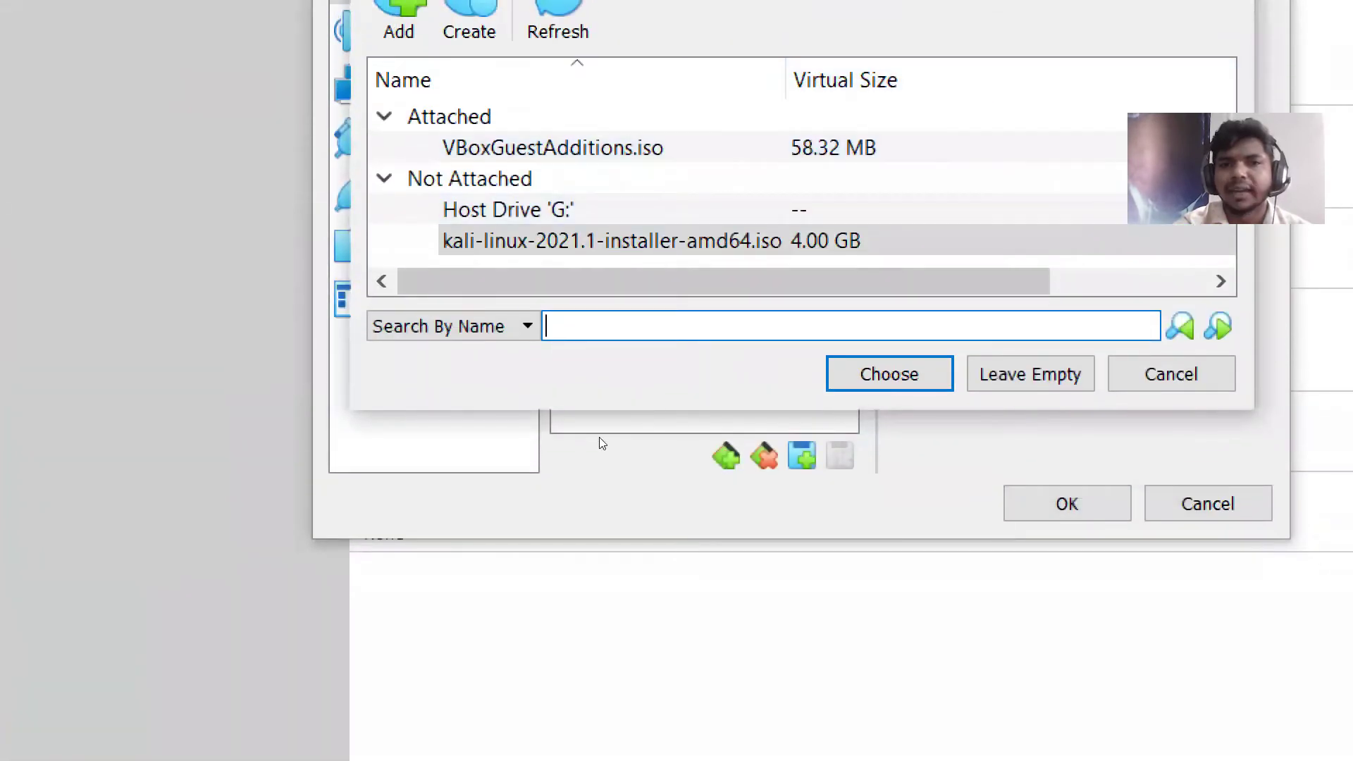
{"action": "key", "text": "Return"}
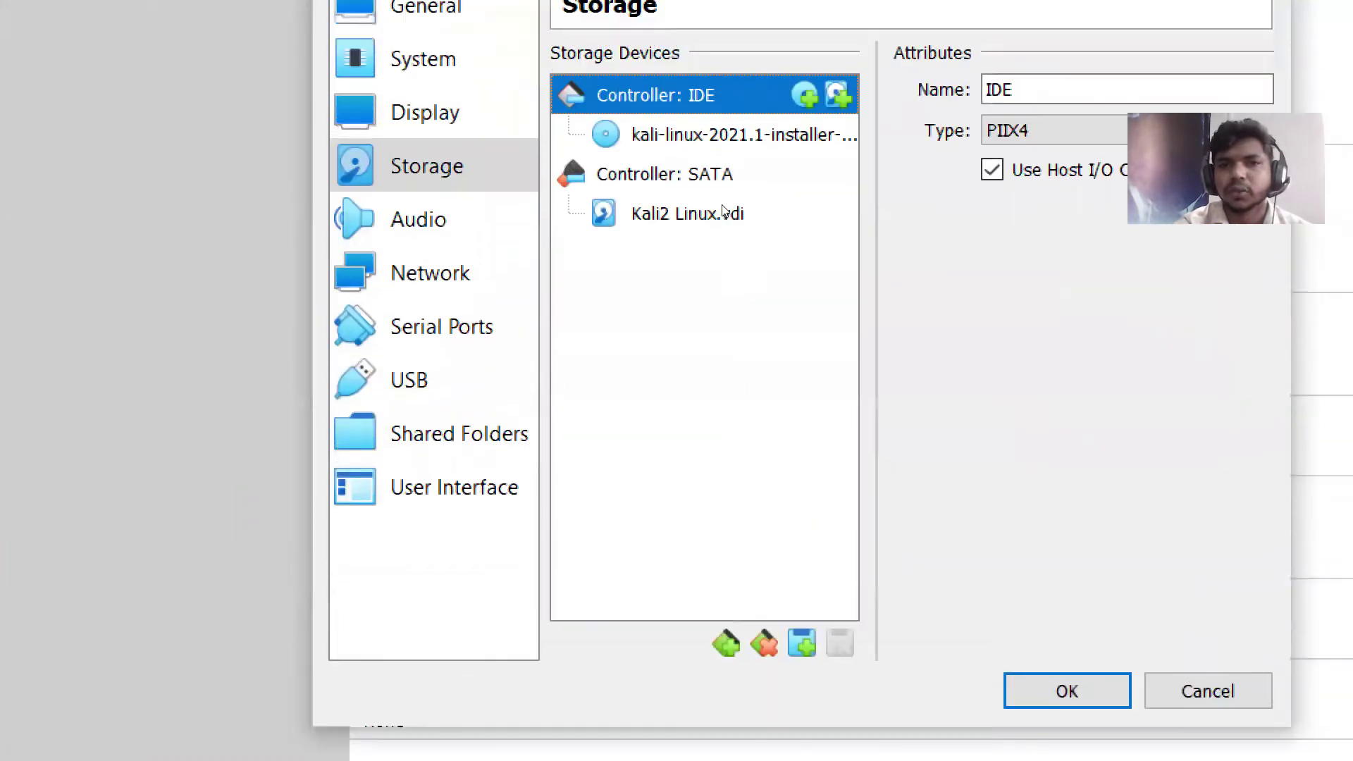
{"action": "key", "text": "Down"}
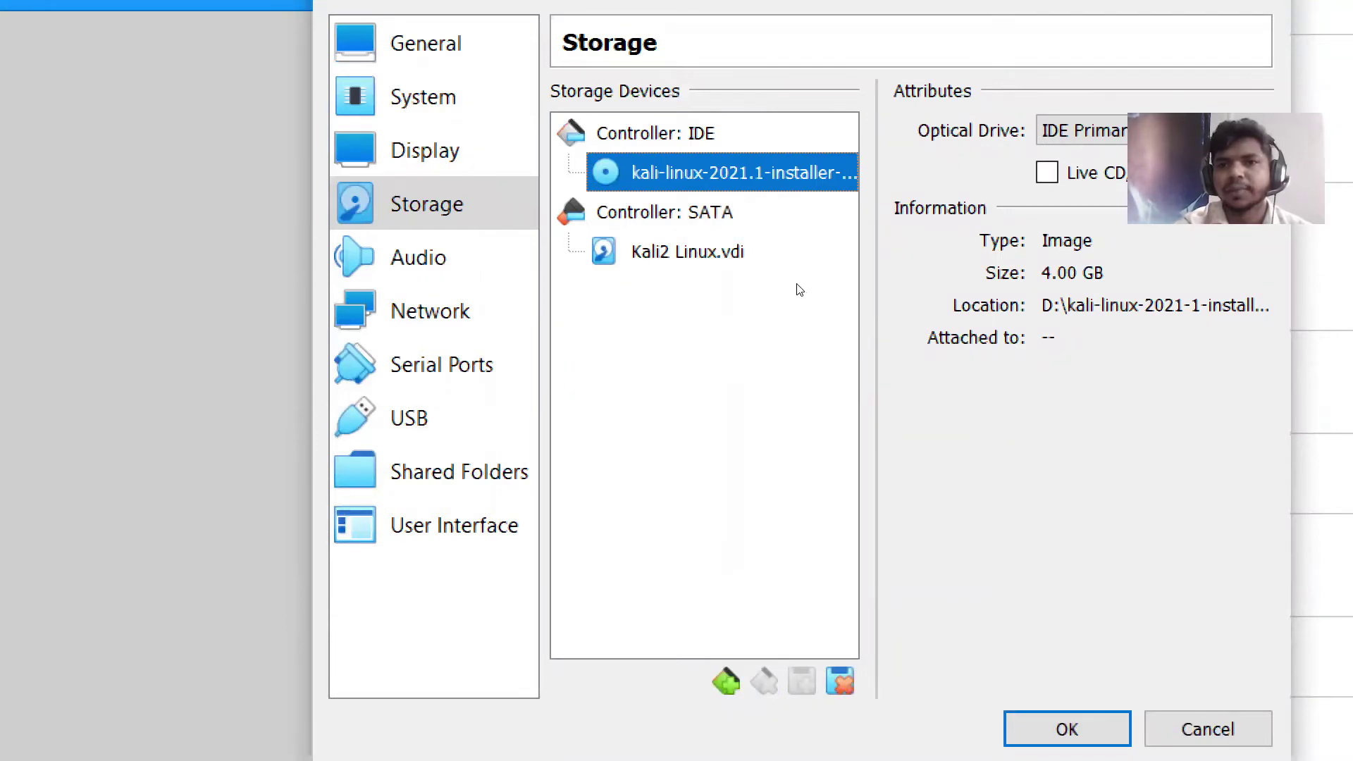
{"action": "key", "text": "Up"}
{"action": "key", "text": "Up"}
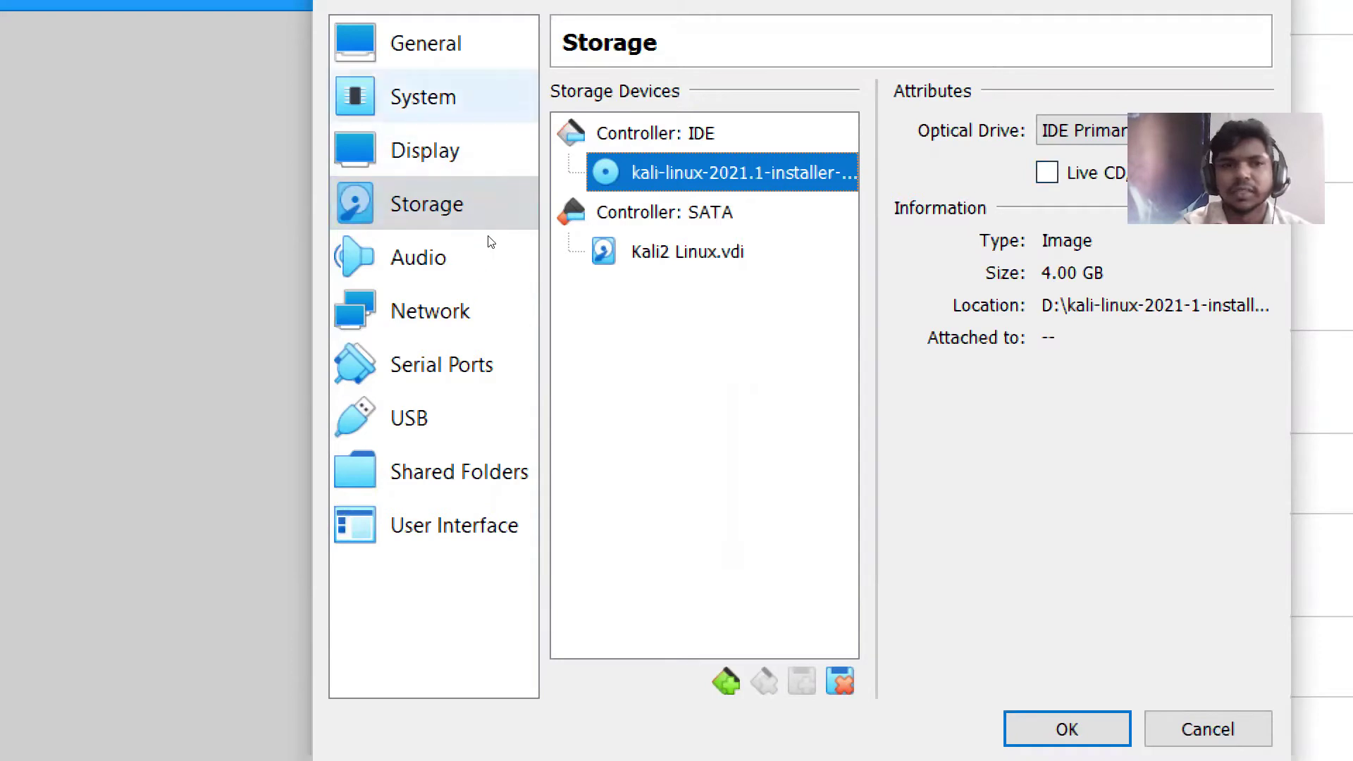
- Review the System boot order, return to Storage, and save the VM settings
{"action": "key", "text": "Tab"}
{"action": "key", "text": "Up"}
{"action": "key", "text": "Up"}
{"action": "key", "text": "Up"}
{"action": "key", "text": "Down"}
{"action": "key", "text": "Down"}
{"action": "key", "text": "Up"}
{"action": "key", "text": "Tab"}
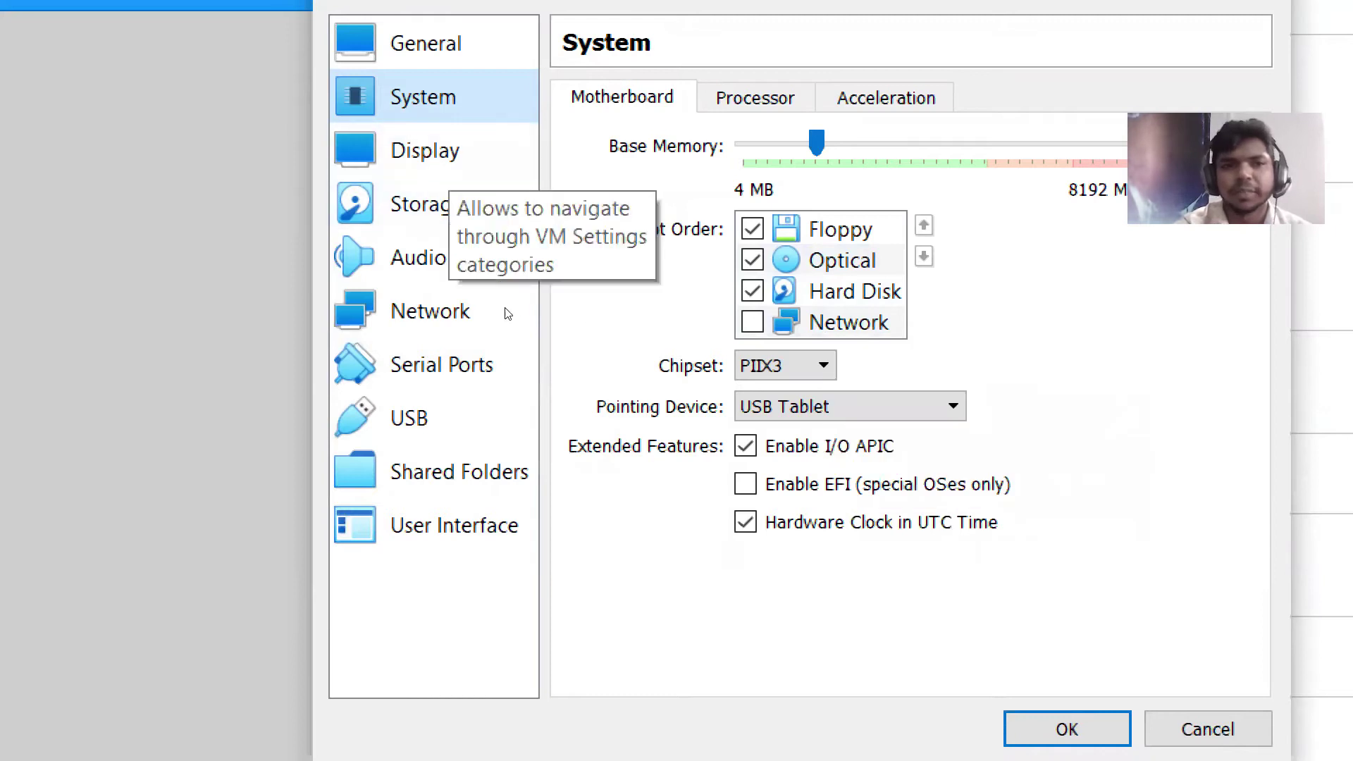
{"action": "key", "text": "Down"}
{"action": "key", "text": "Down"}
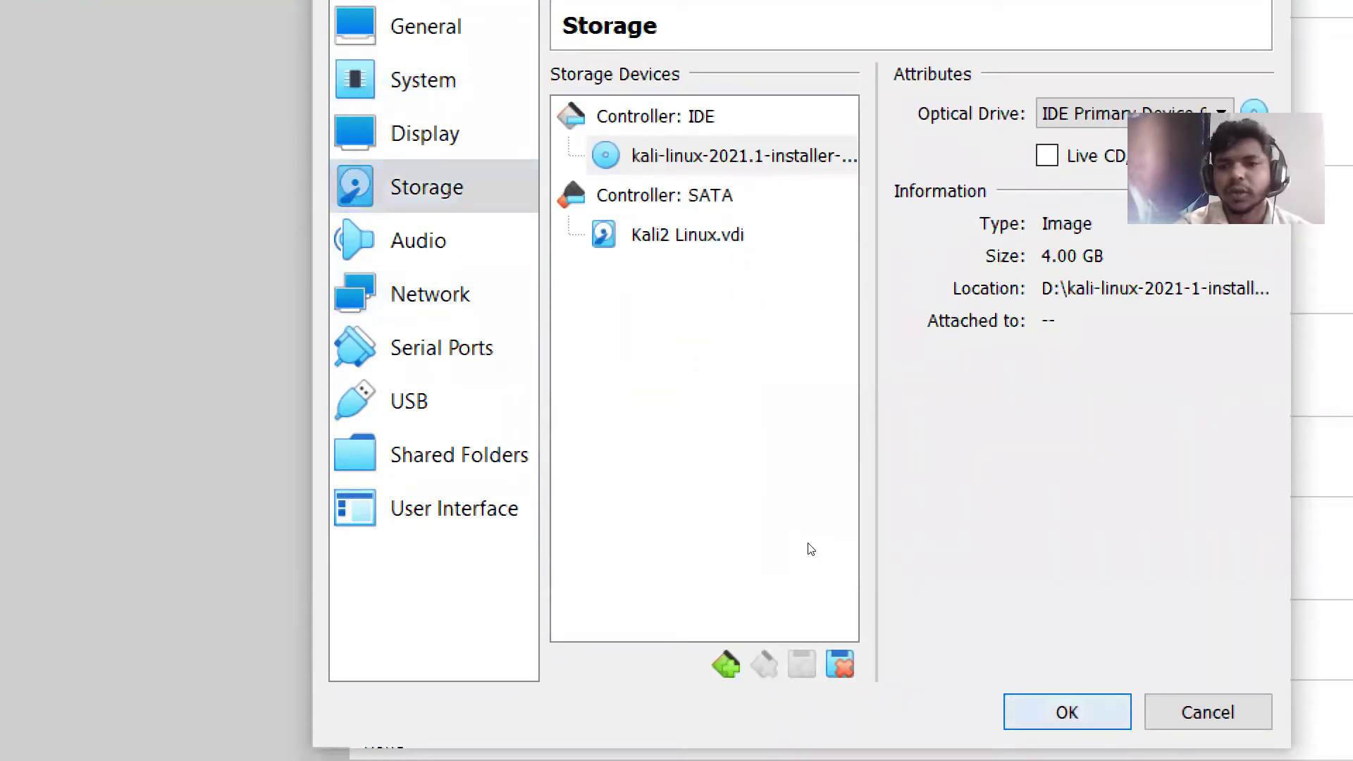
{"action": "key", "text": "Return"}
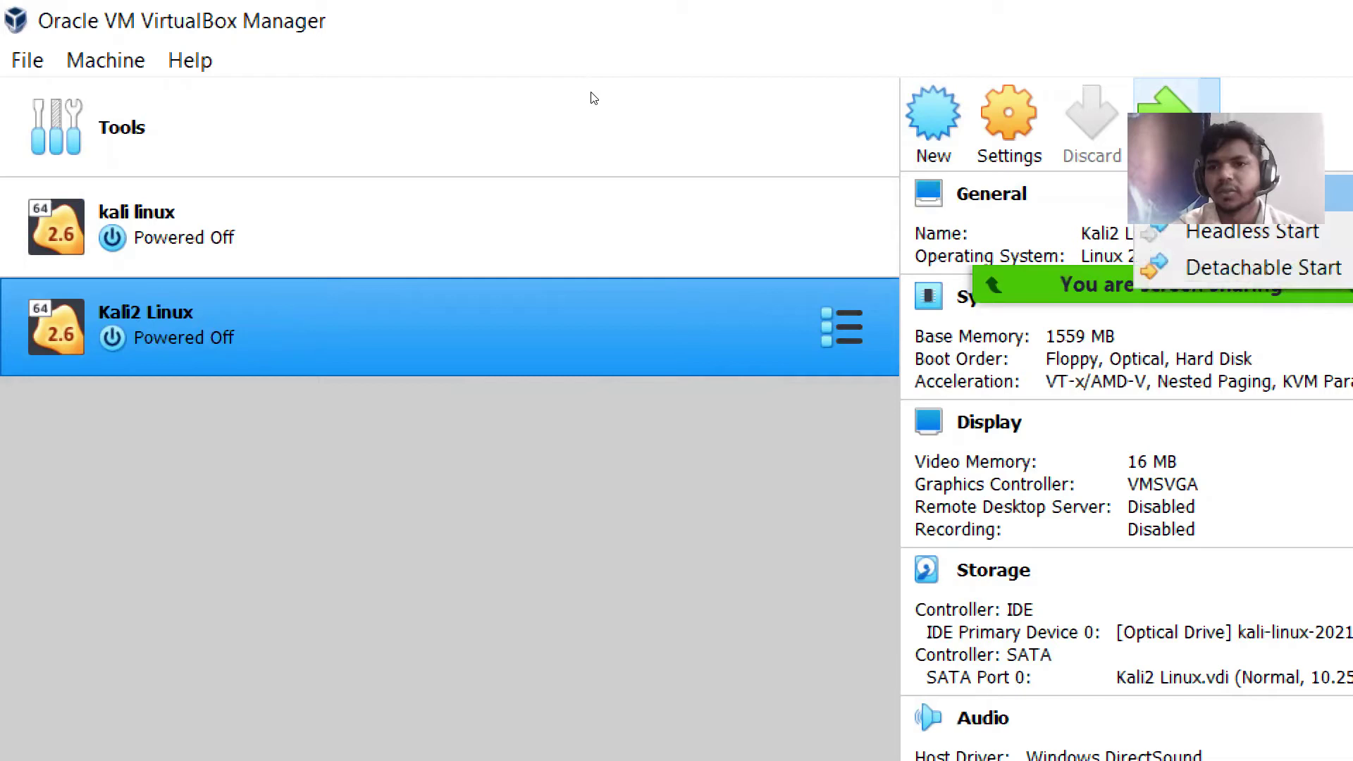
- Close the start options list, check Zoom's meeting options, and start Kali2 Linux
{"action": "left_click", "coordinate": [578, 61]}
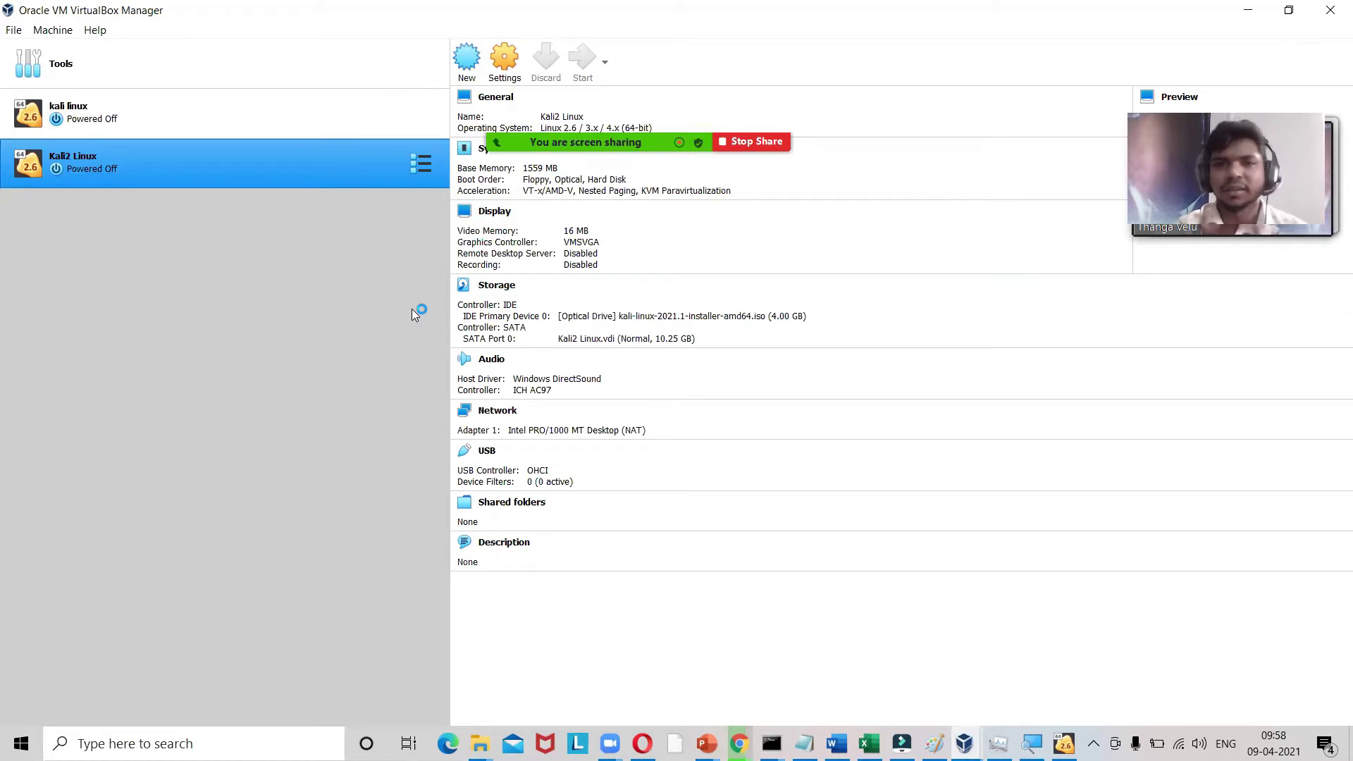
{"action": "mouse_move", "coordinate": [530, 173]}
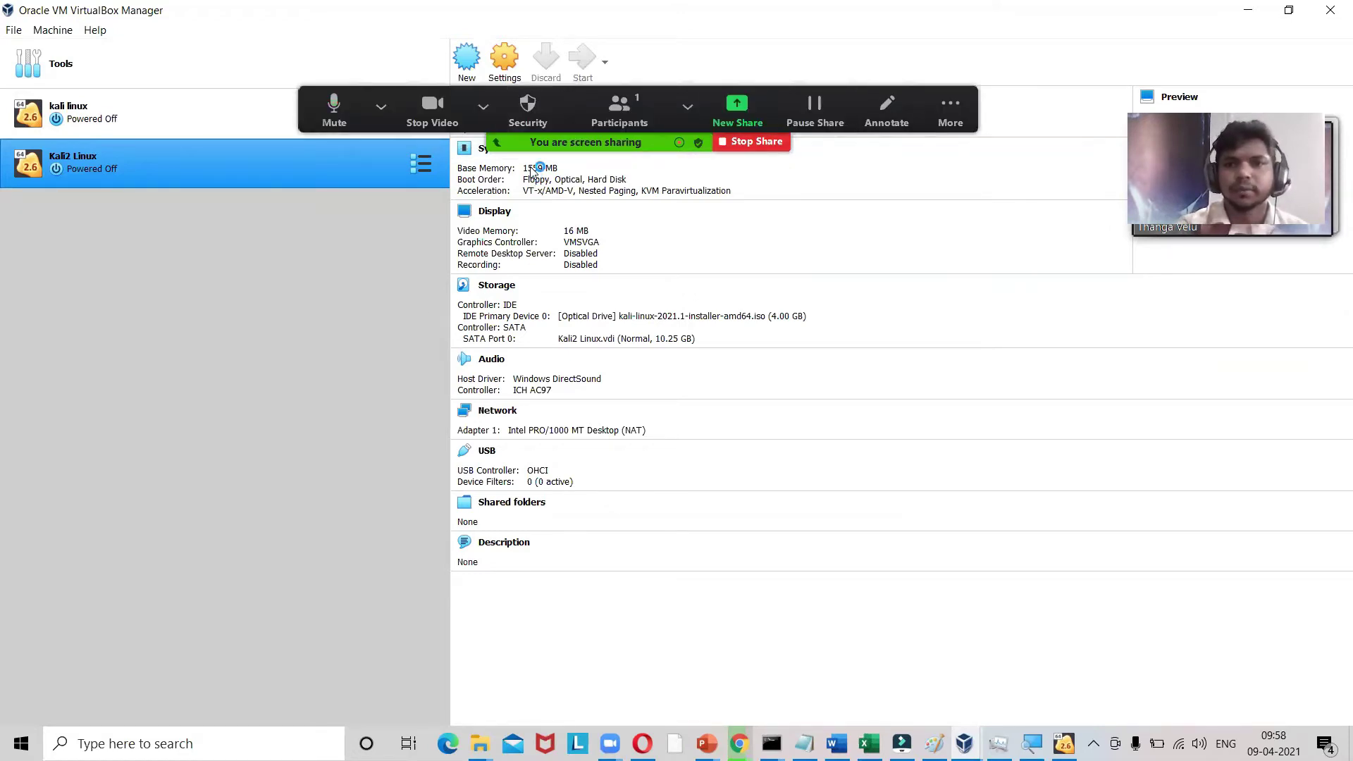
{"action": "left_click", "coordinate": [951, 106]}
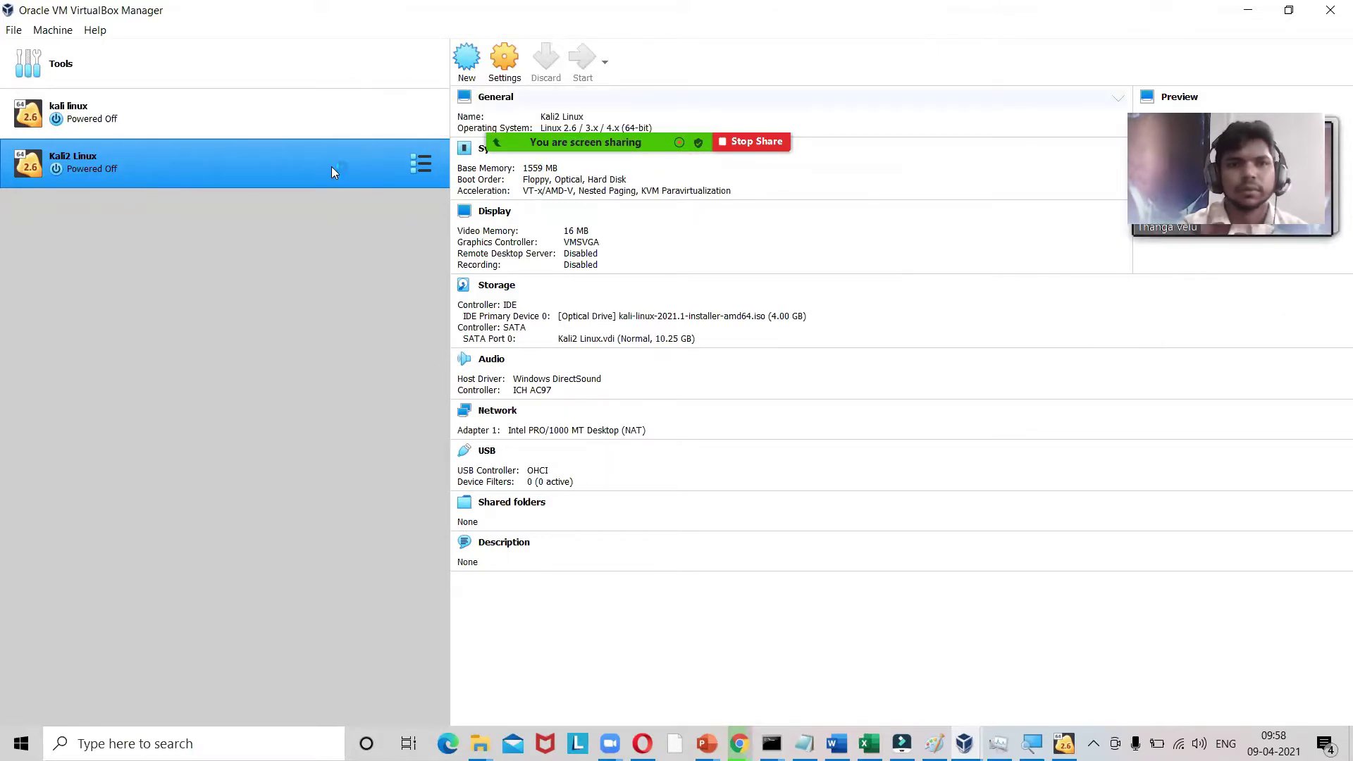
{"action": "left_click", "coordinate": [582, 71]}
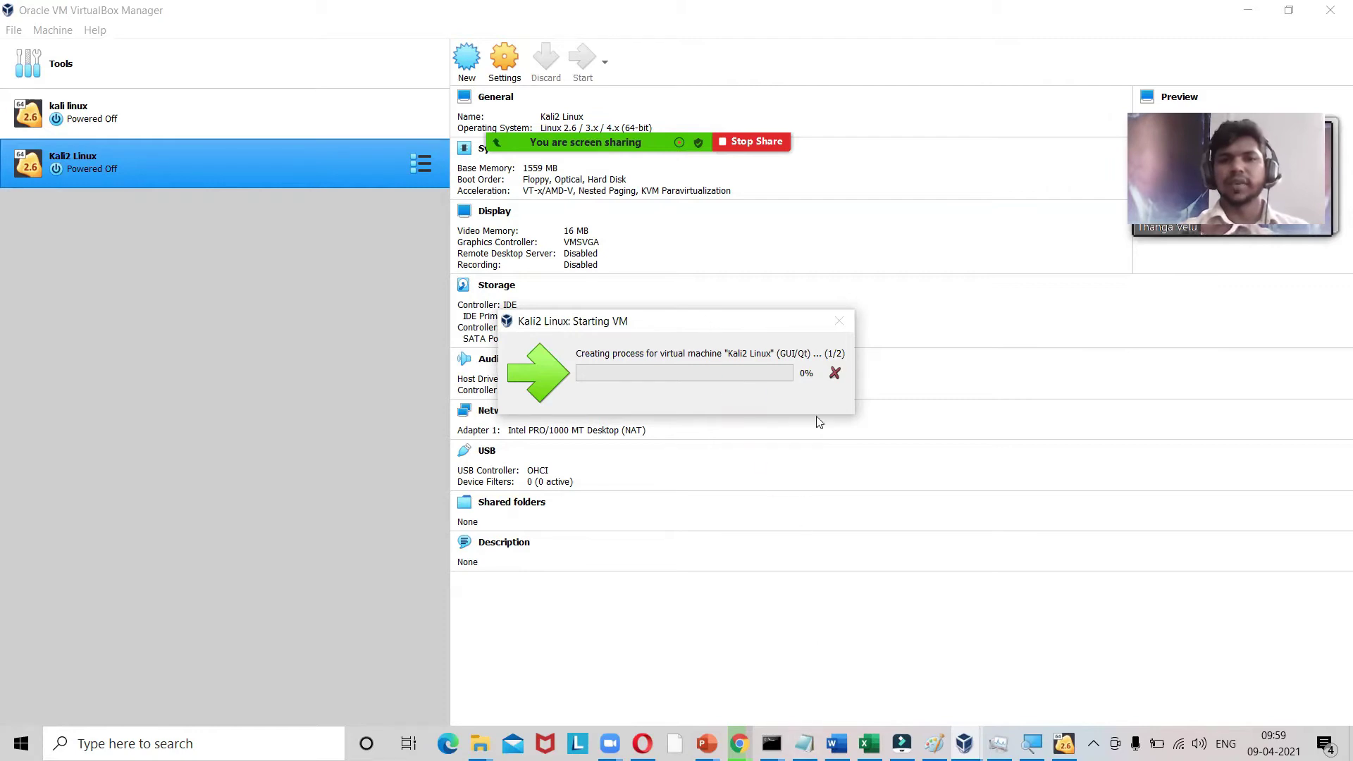
- Pause the Zoom meeting recording from the meeting's extra options
{"action": "mouse_move", "coordinate": [720, 168]}
{"action": "left_click", "coordinate": [951, 109]}
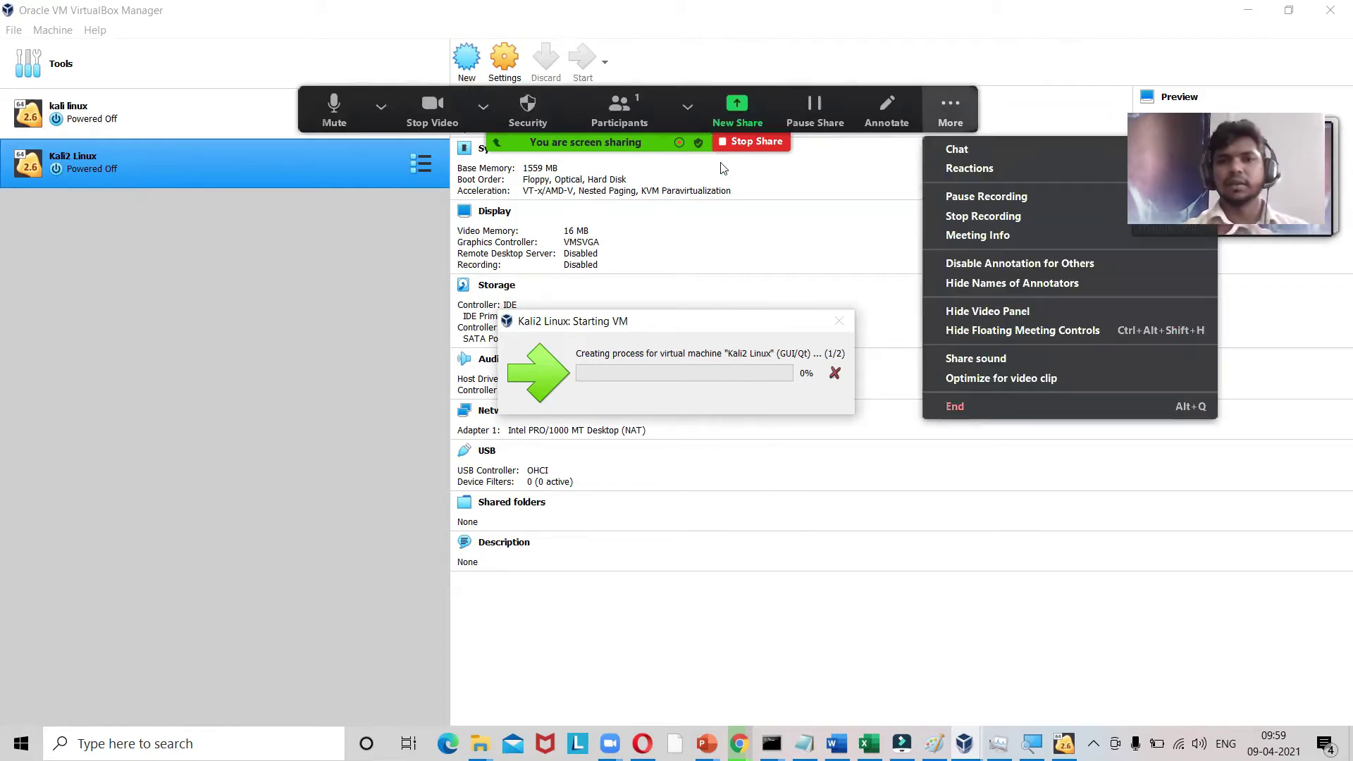
{"action": "left_click", "coordinate": [964, 191]}
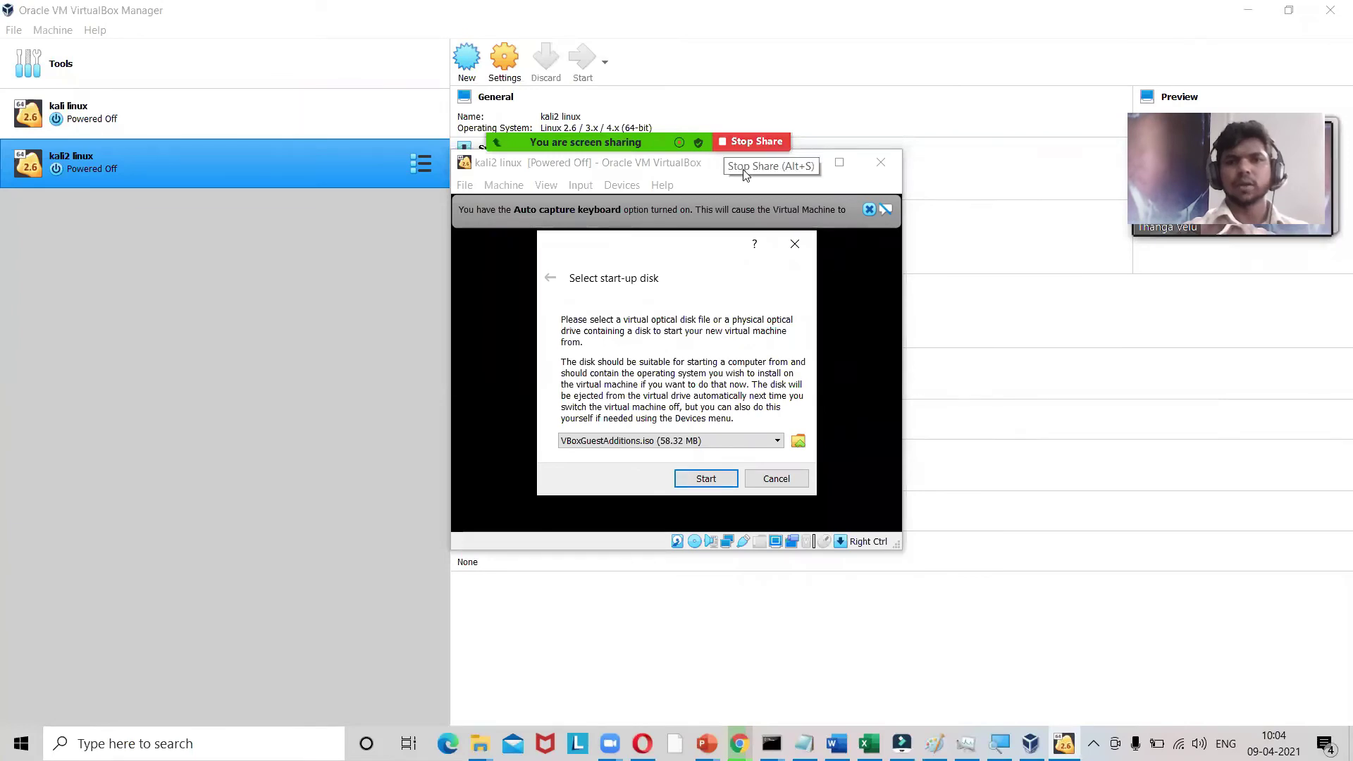
{"action": "mouse_move", "coordinate": [651, 75]}
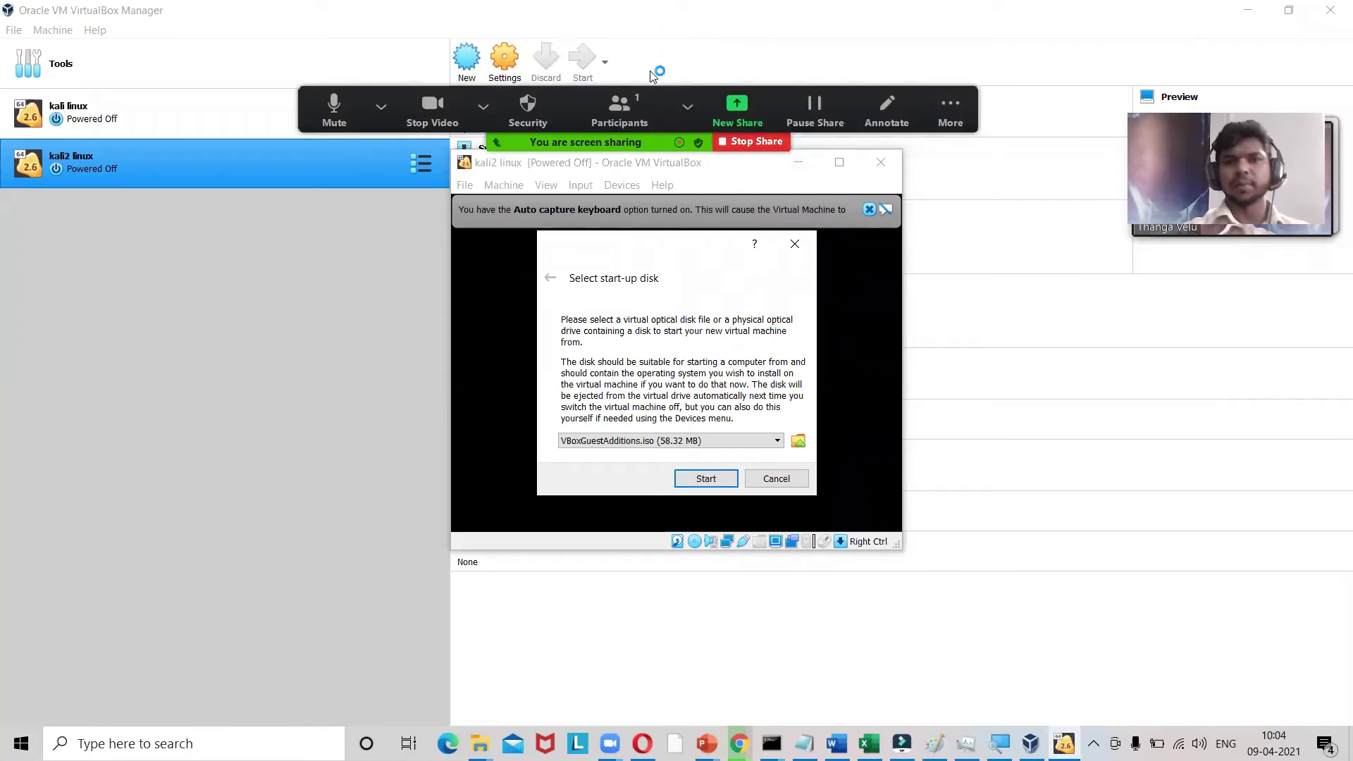
{"action": "left_click", "coordinate": [951, 109]}
{"action": "left_click", "coordinate": [687, 321]}
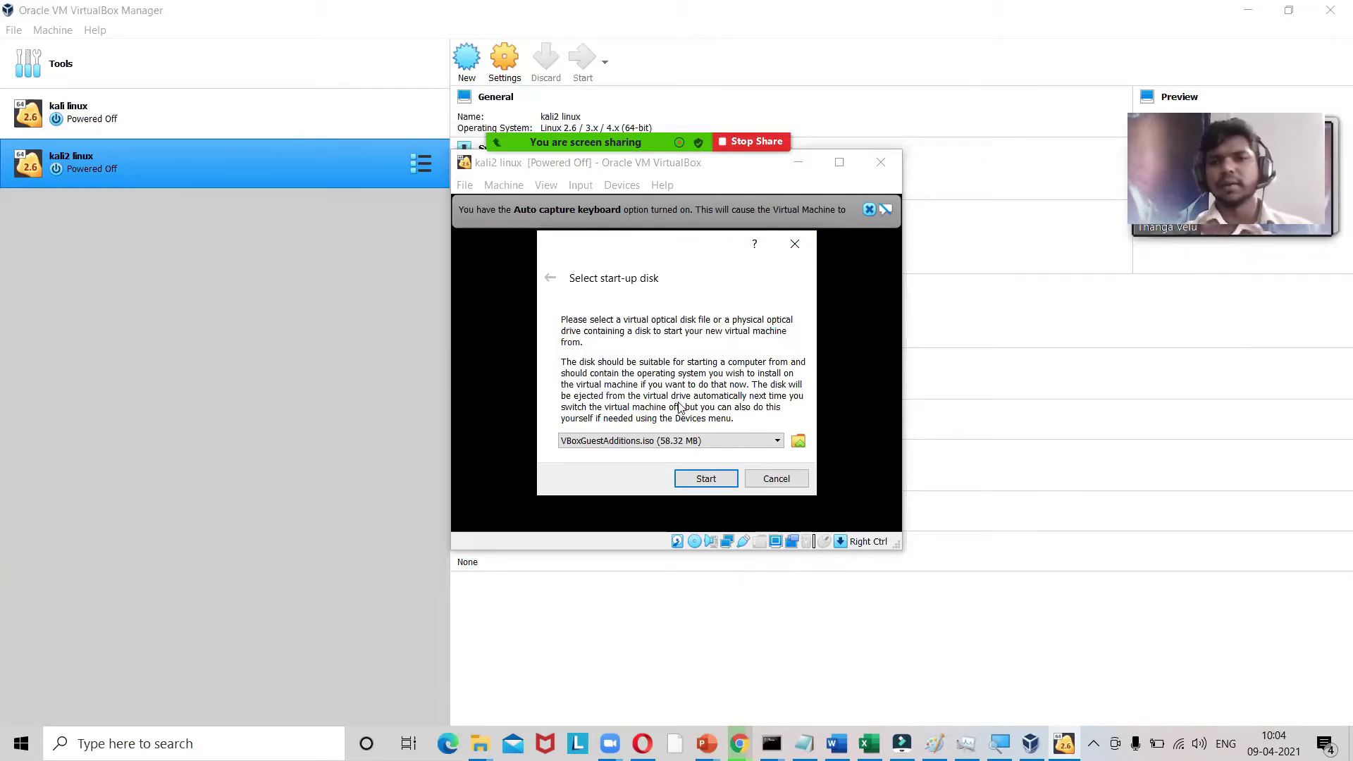
- Boot the VM with the selected start-up disk and pause the meeting recording
{"action": "left_click", "coordinate": [694, 479]}
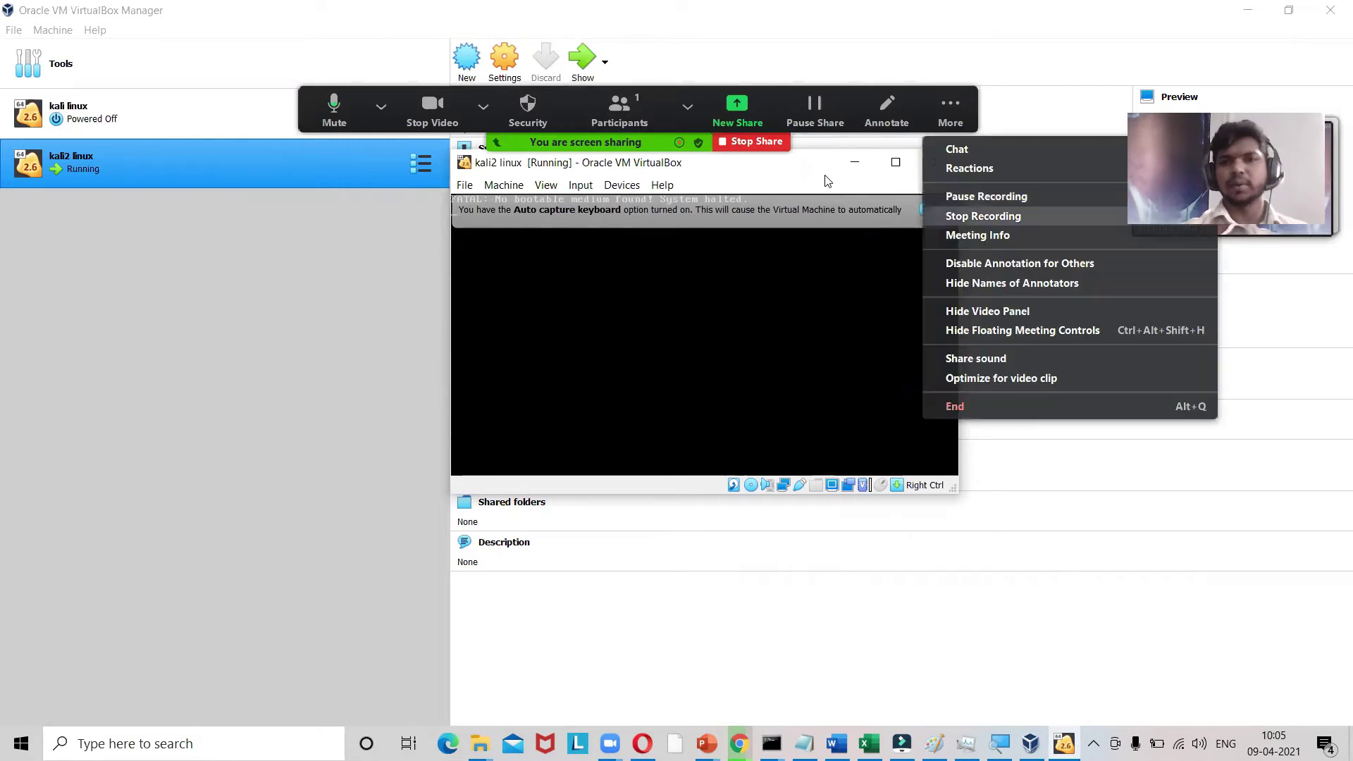
{"action": "key", "text": "Up"}
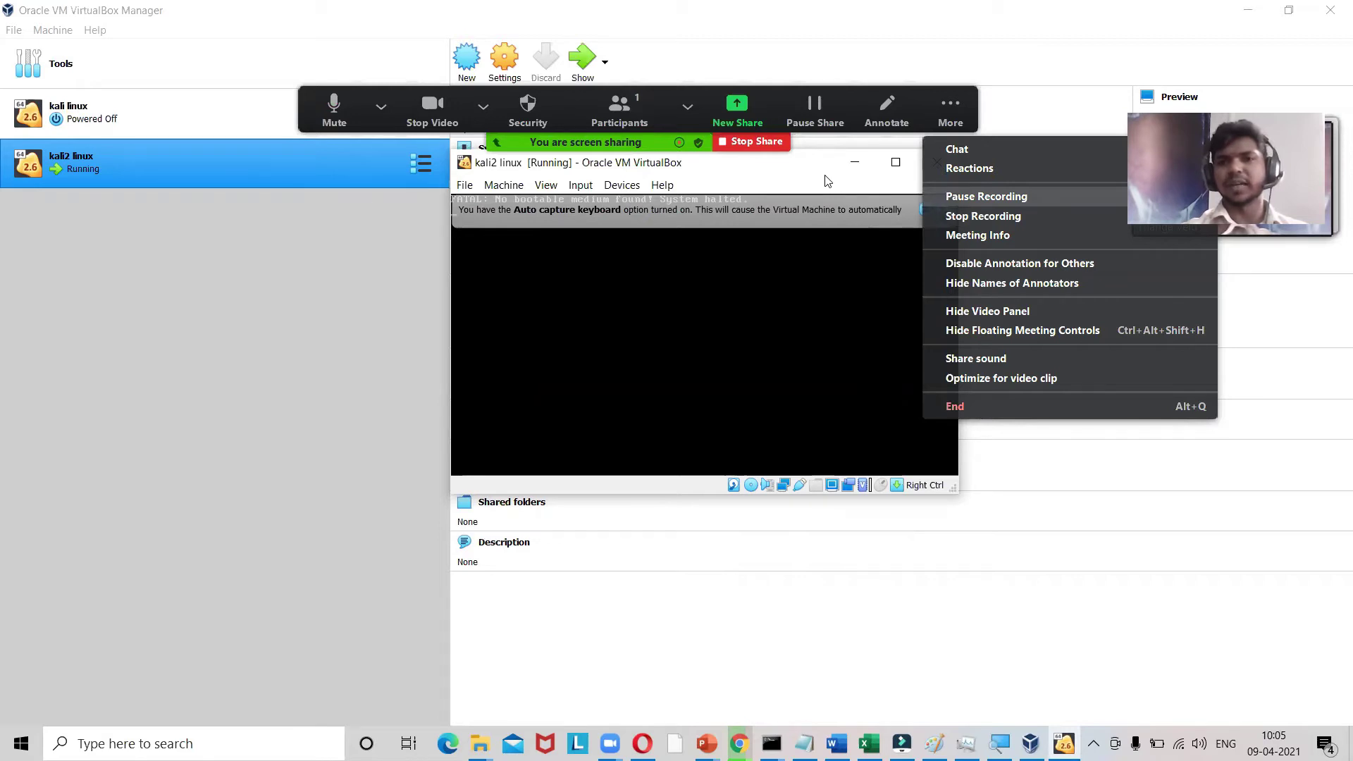
{"action": "key", "text": "Return"}
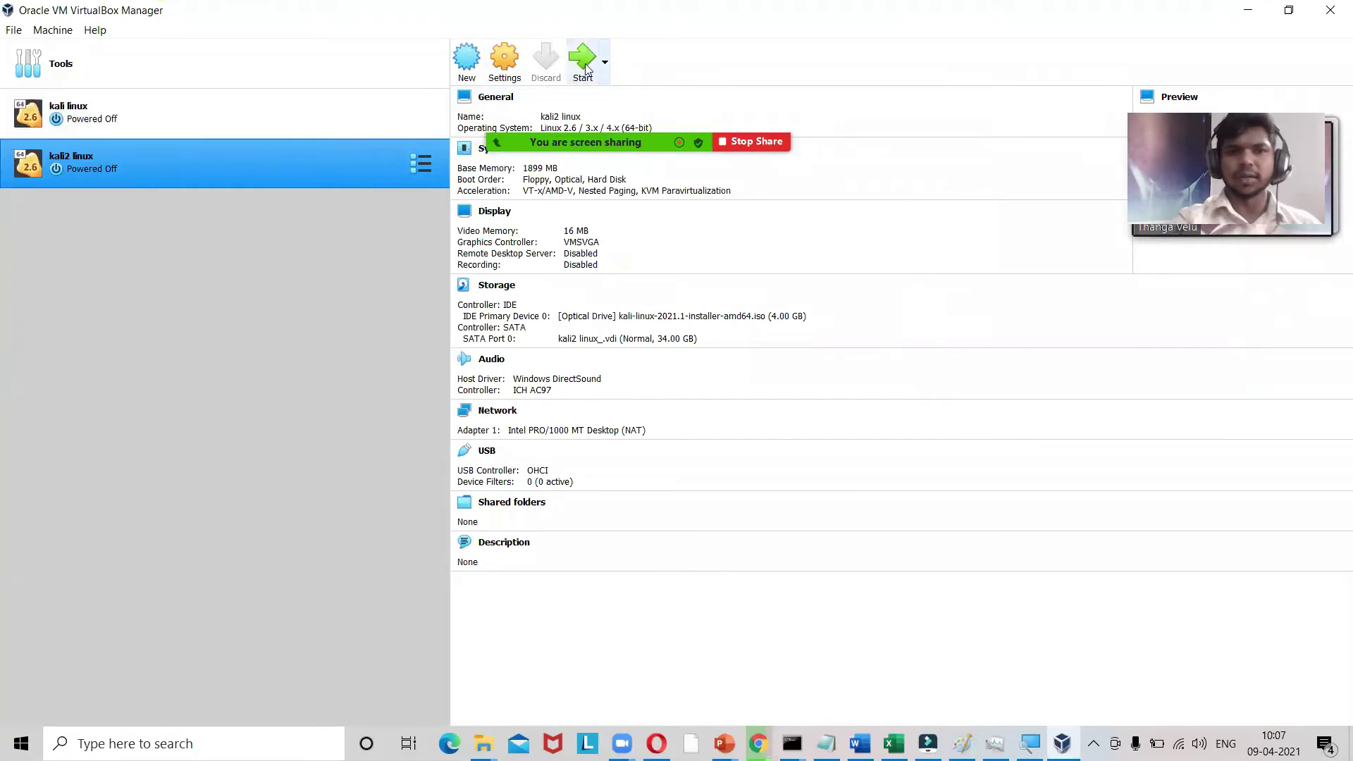
- Start kali2 linux into Graphical install and dismiss the mouse and keyboard notices
{"action": "left_click", "coordinate": [580, 65]}
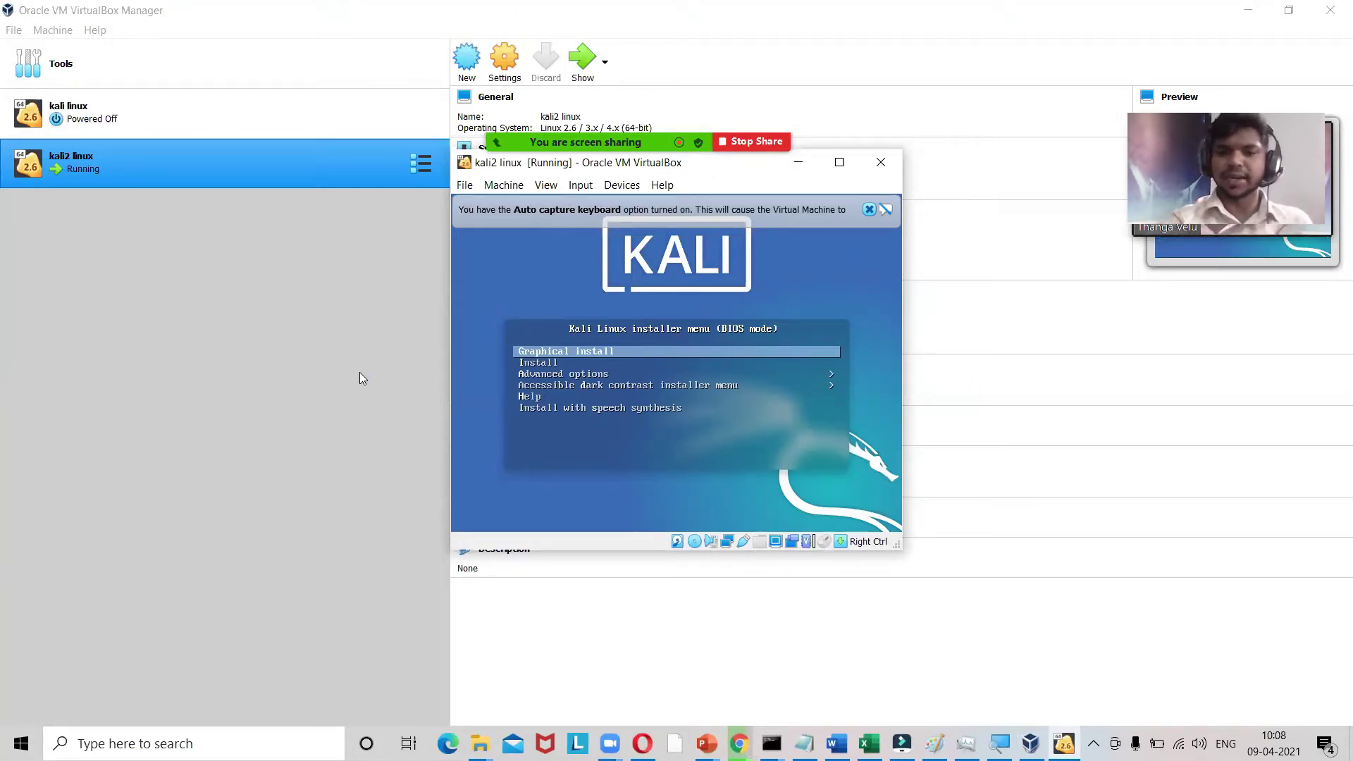
{"action": "key", "text": "Return"}
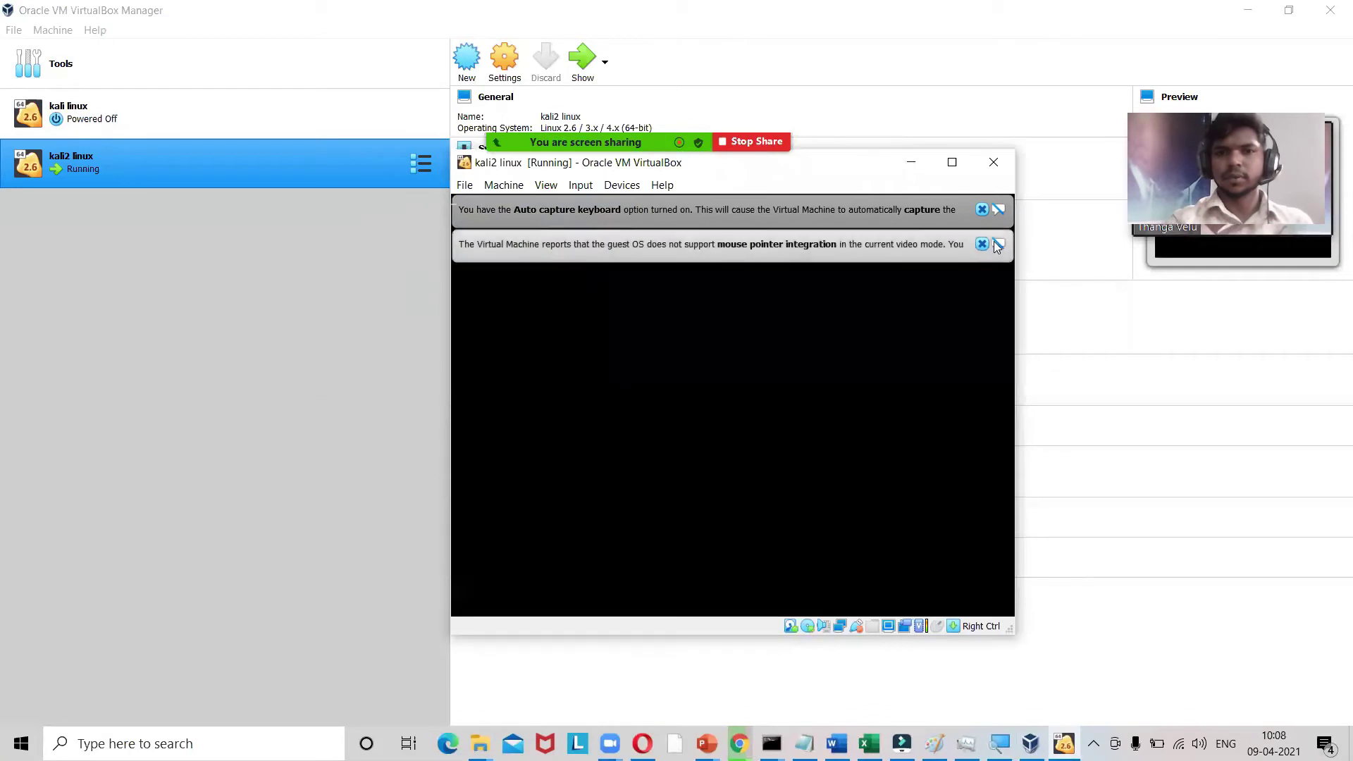
{"action": "left_click", "coordinate": [985, 246]}
{"action": "left_click", "coordinate": [981, 211]}
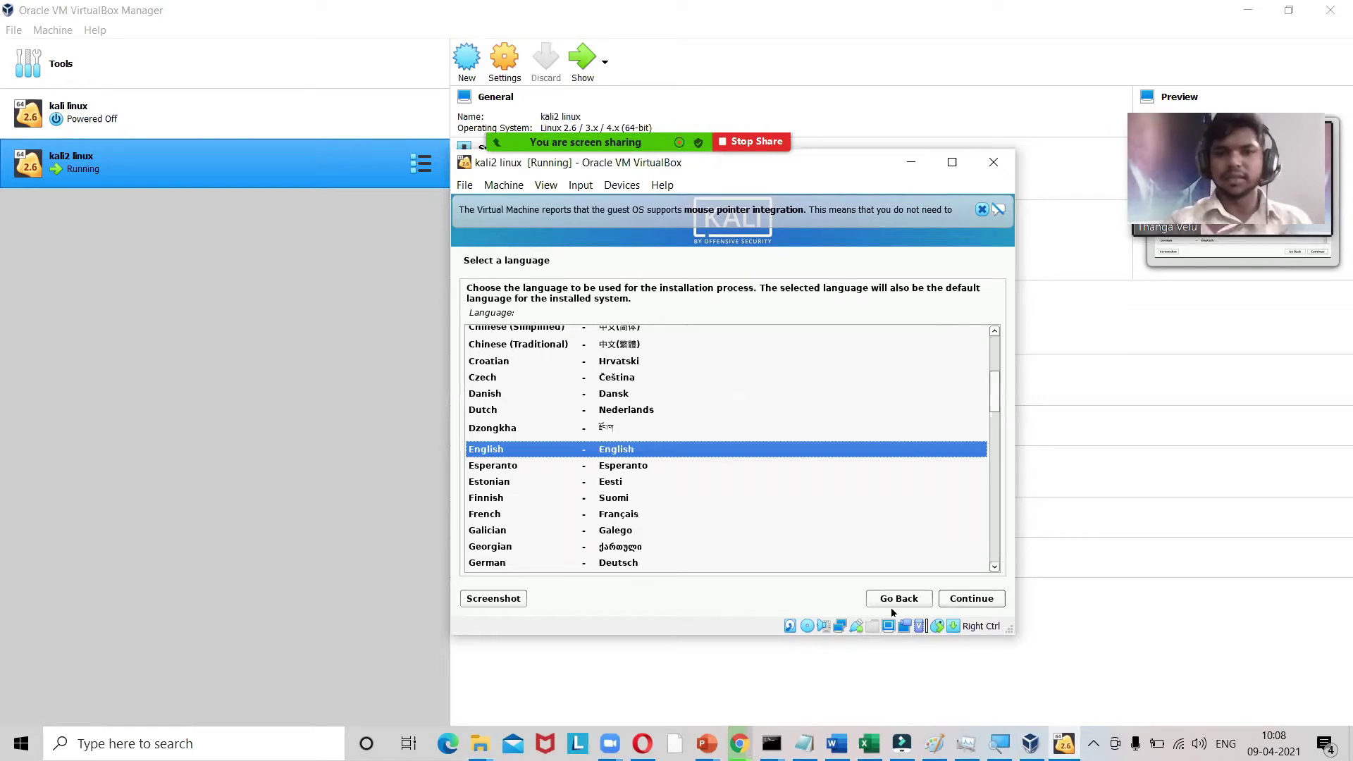
- Accept English, choose India as location, keep the American English keymap, and maximize the VM window
{"action": "left_click", "coordinate": [976, 599]}
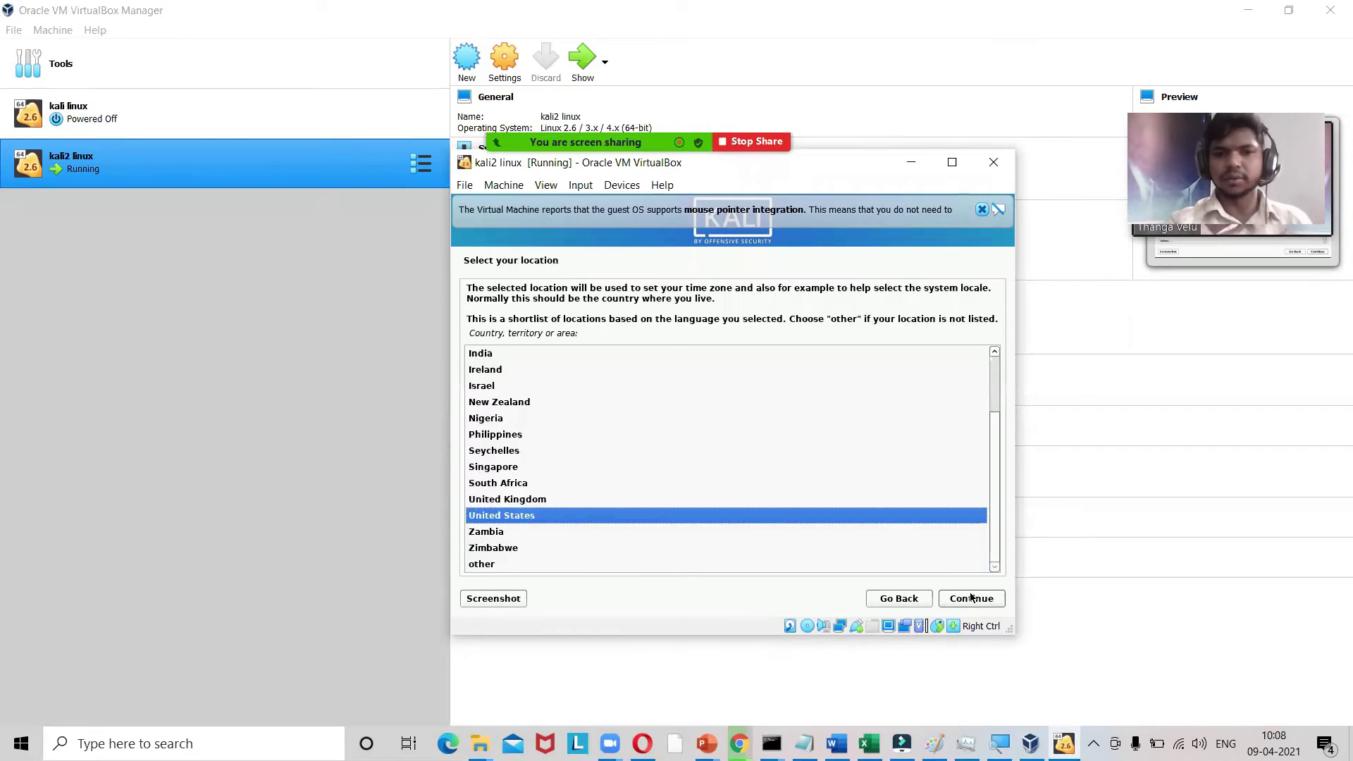
{"action": "scroll", "coordinate": [768, 501], "scroll_direction": "up", "scroll_amount": 2}
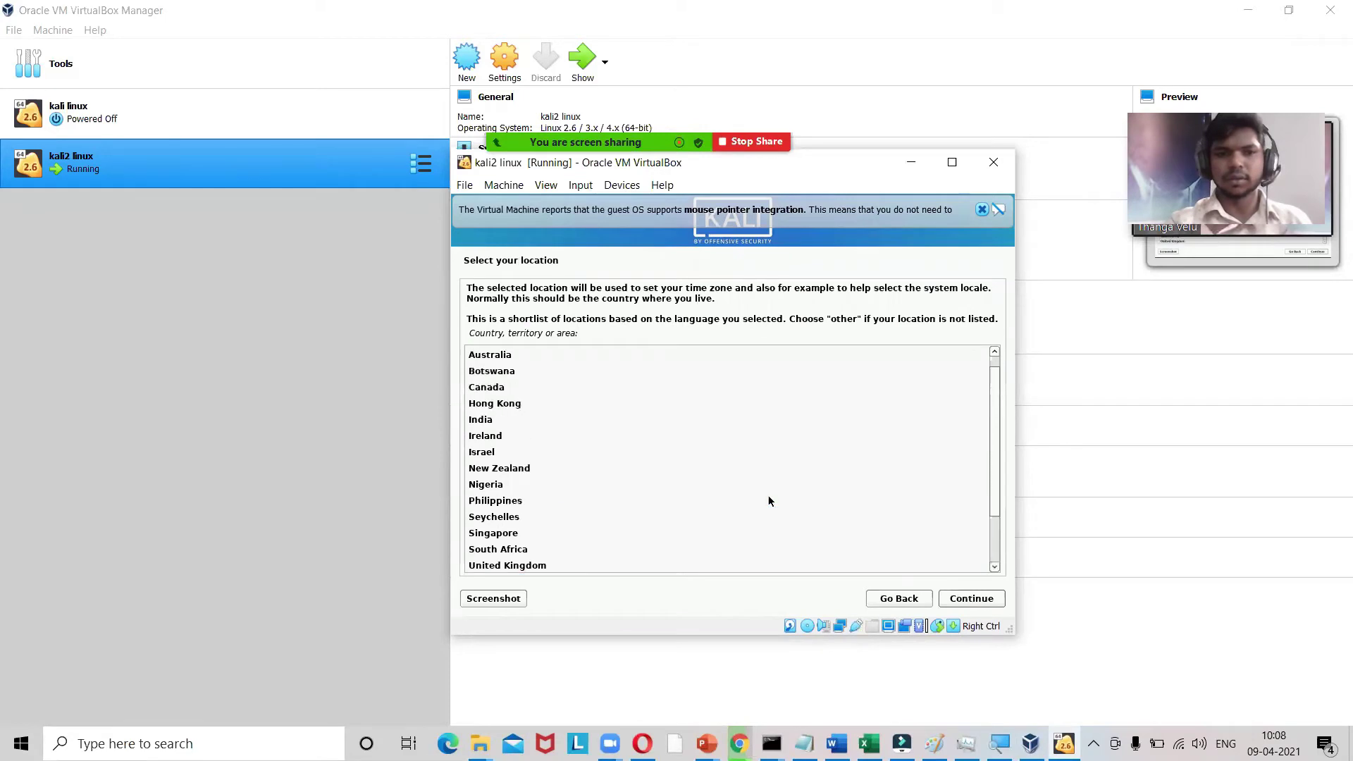
{"action": "left_click", "coordinate": [486, 422]}
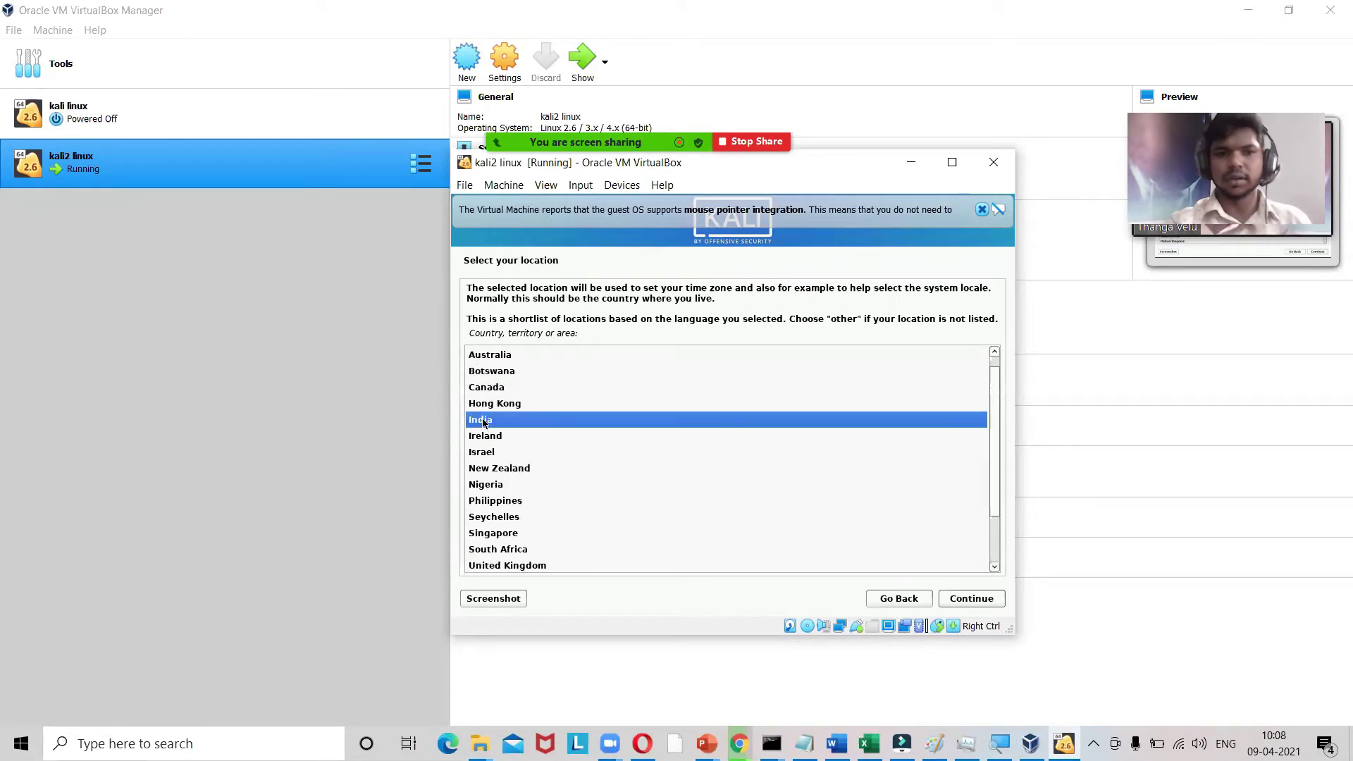
{"action": "left_click", "coordinate": [971, 599]}
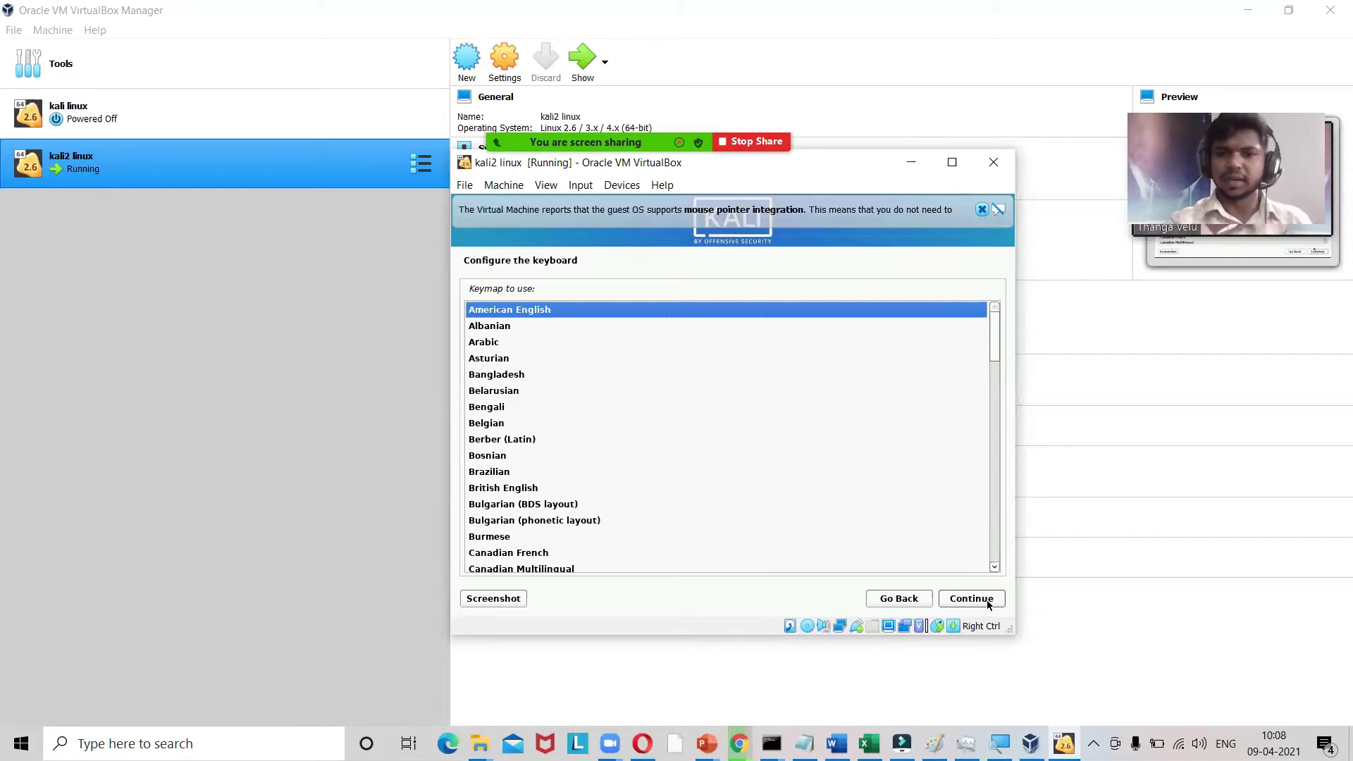
{"action": "left_click", "coordinate": [972, 599]}
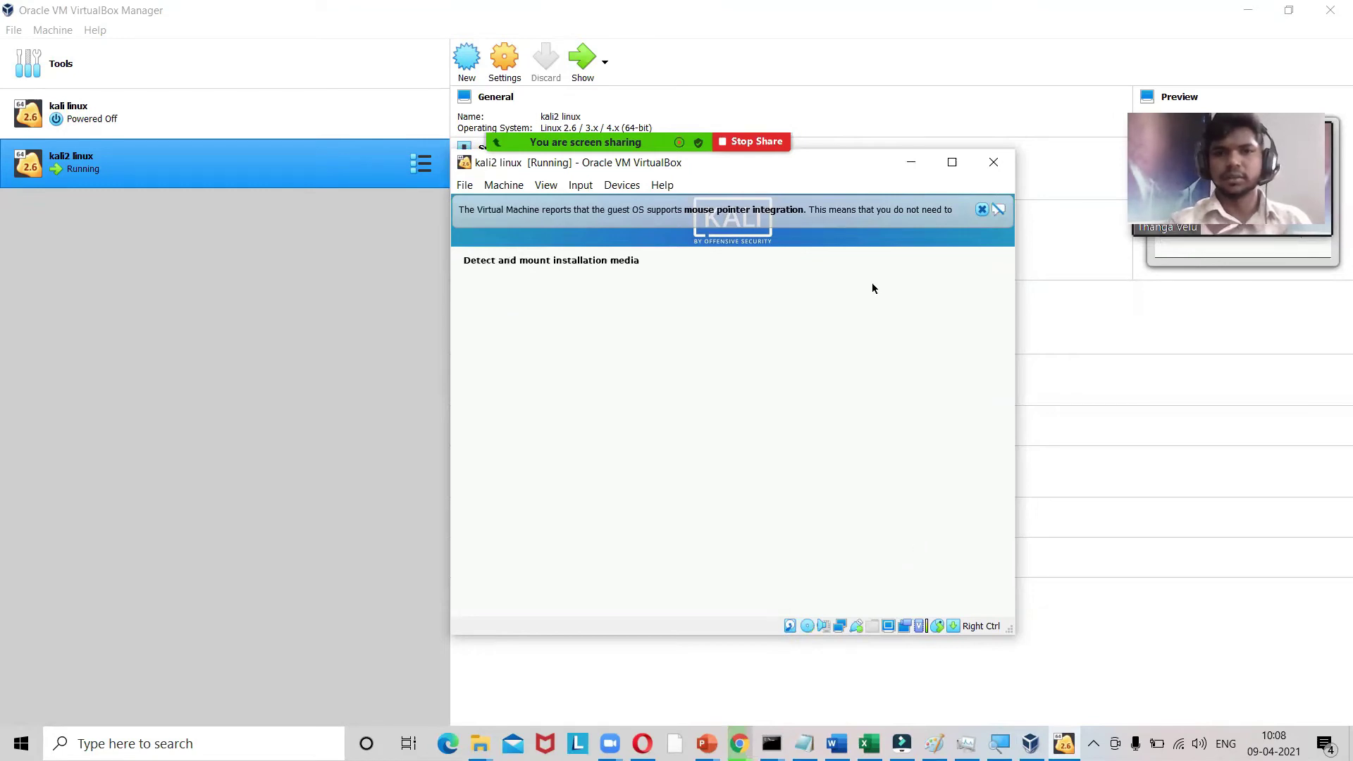
{"action": "left_click", "coordinate": [952, 162]}
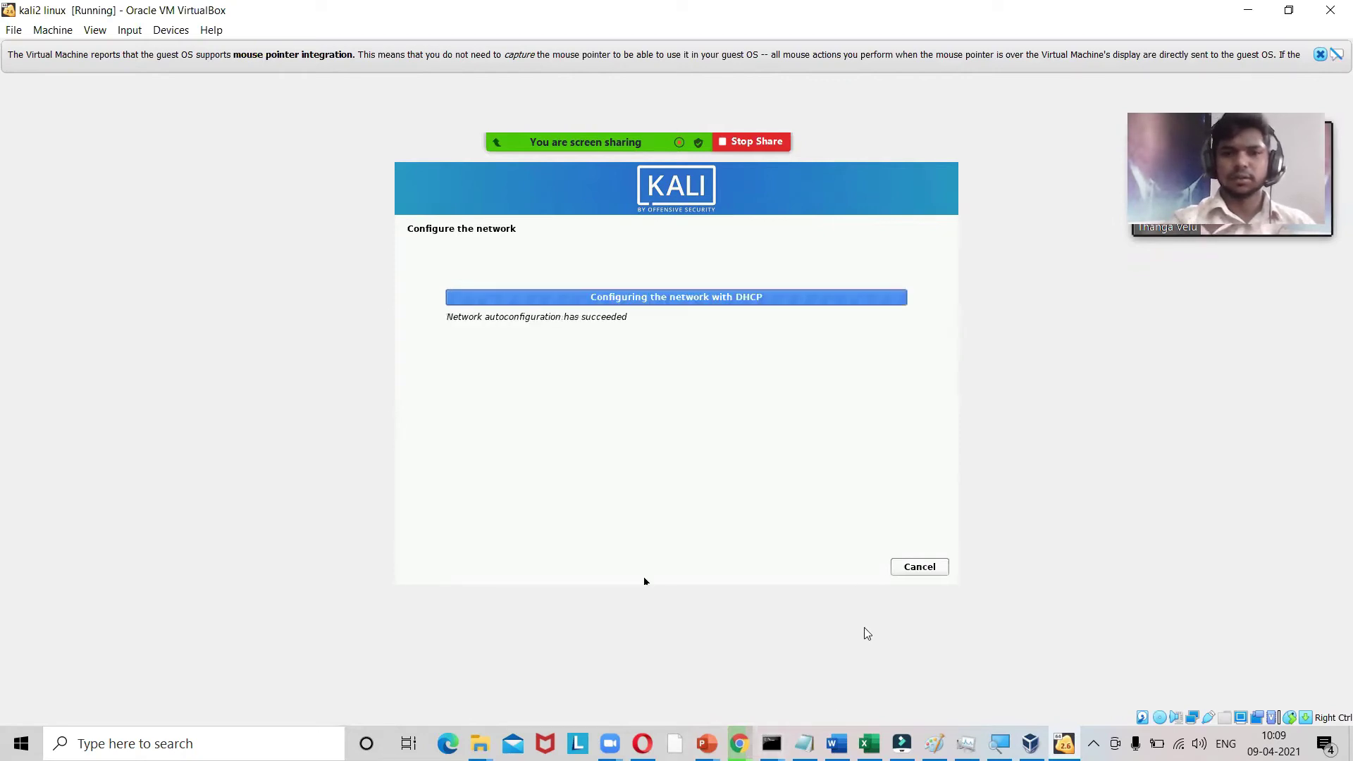
- Keep the hostname 'kali' and enter 'cz' as the domain name
{"action": "mouse_move", "coordinate": [641, 75]}
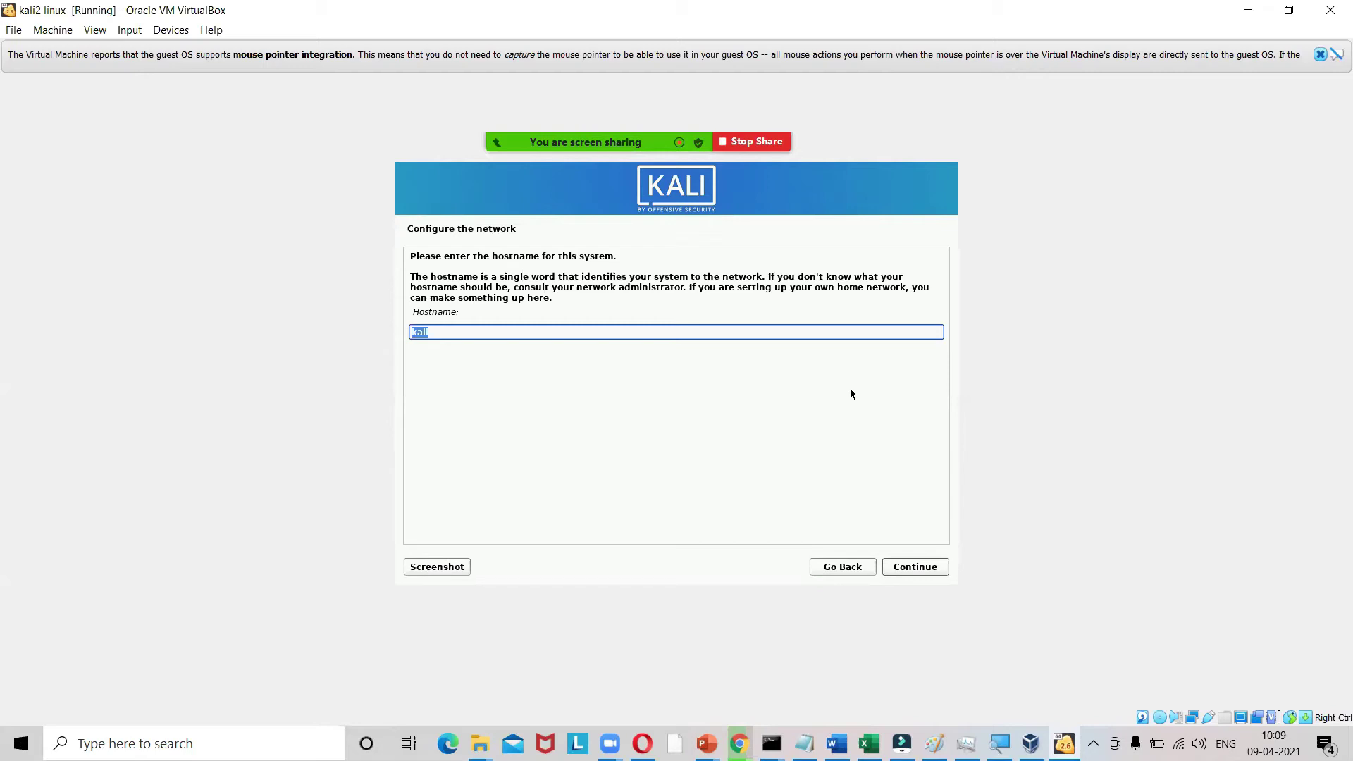
{"action": "left_click", "coordinate": [915, 568]}
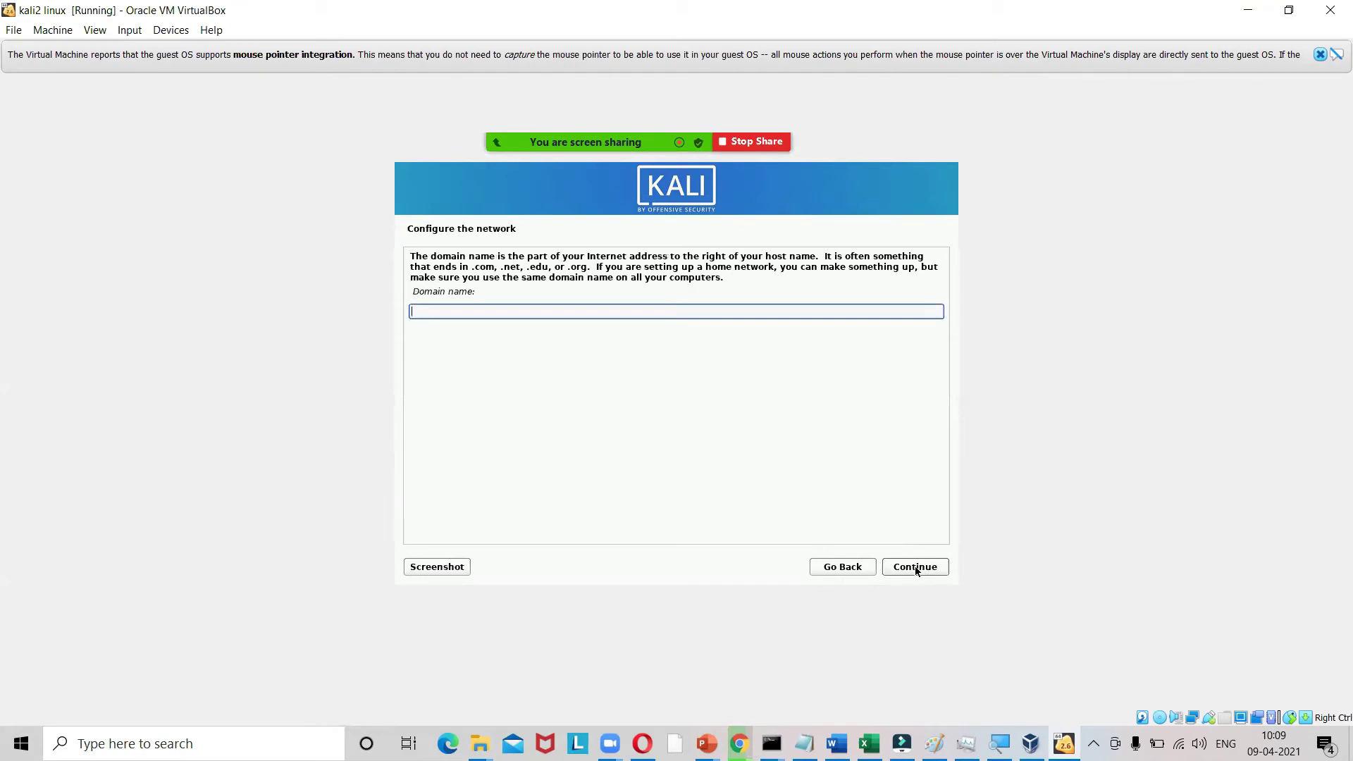
{"action": "type", "text": "cz"}
{"action": "key", "text": "BackSpace"}
{"action": "key", "text": "BackSpace"}
{"action": "type", "text": "cz"}
{"action": "left_click", "coordinate": [903, 568]}
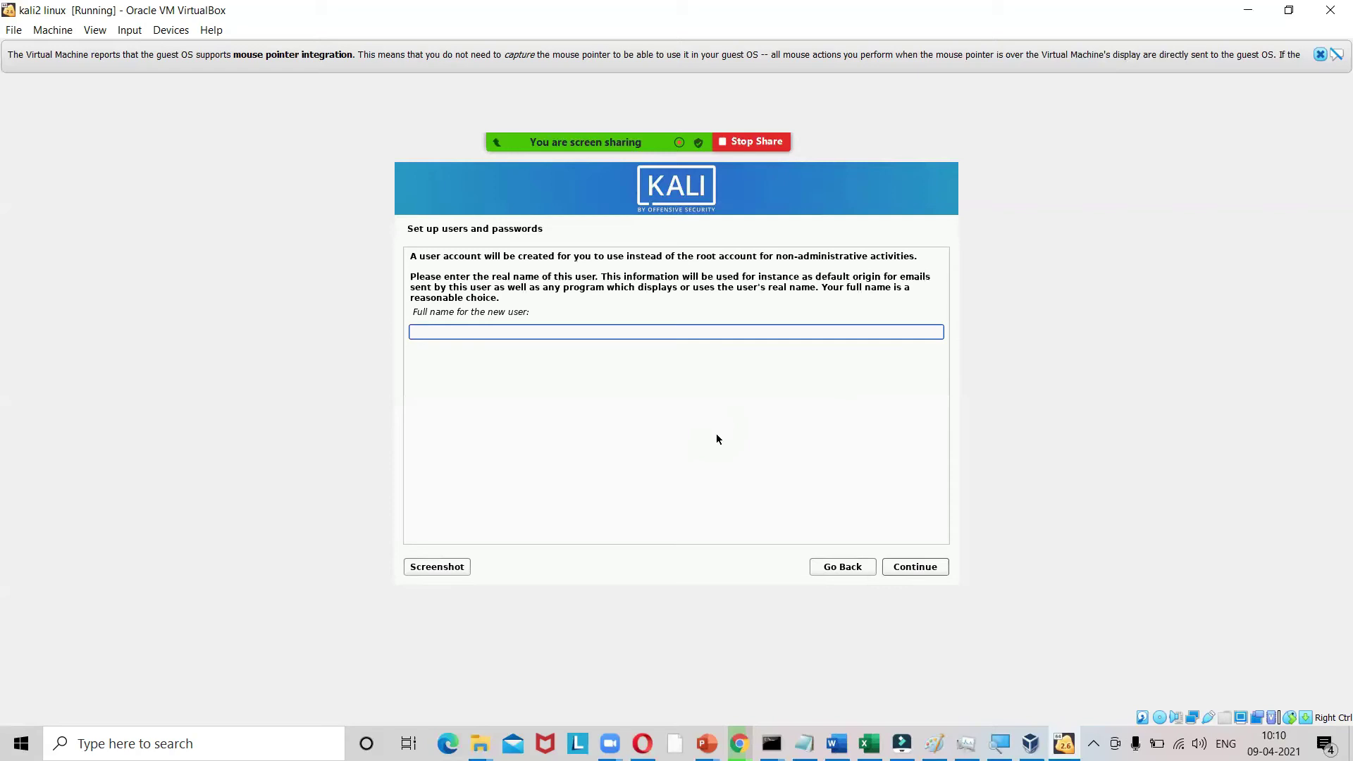
- Enter the new user's full name, accept the suggested username, and type the password twice
{"action": "left_click", "coordinate": [919, 568]}
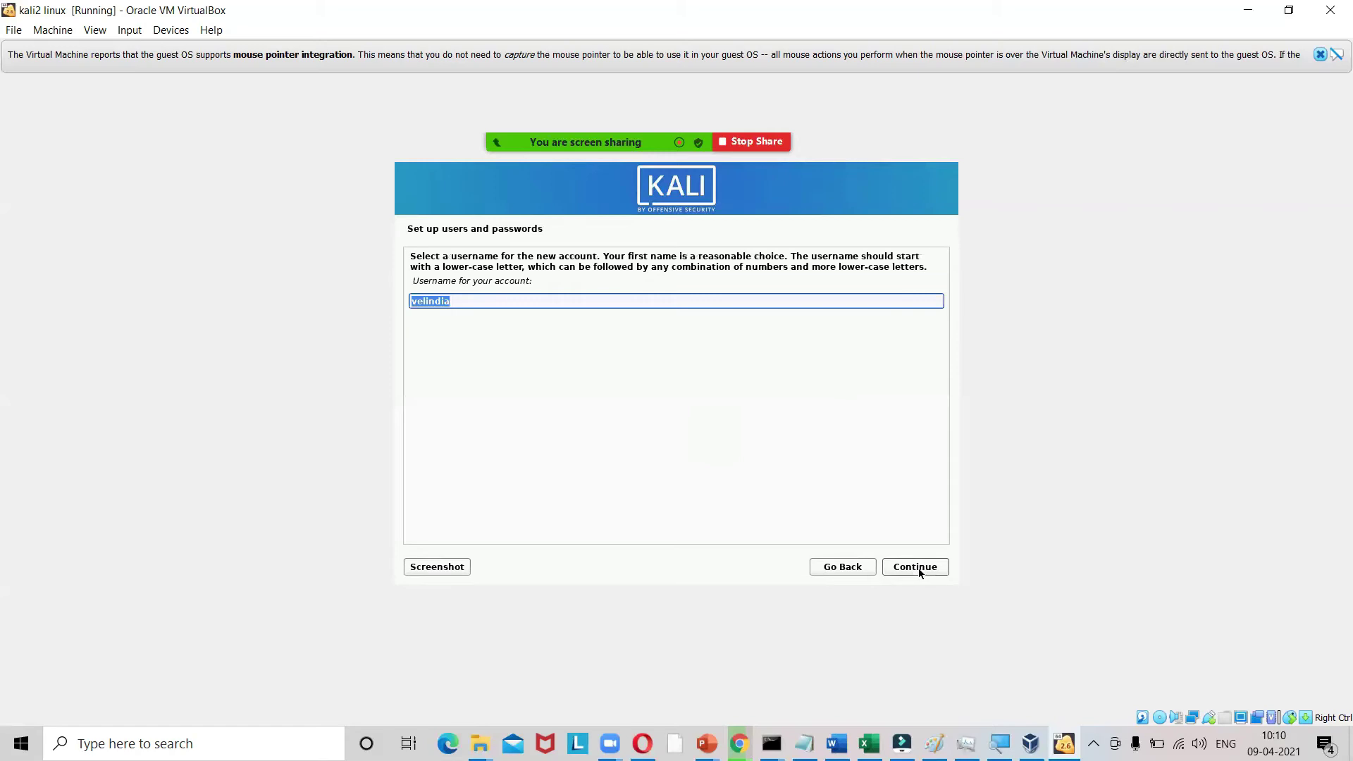
{"action": "left_click", "coordinate": [925, 569]}
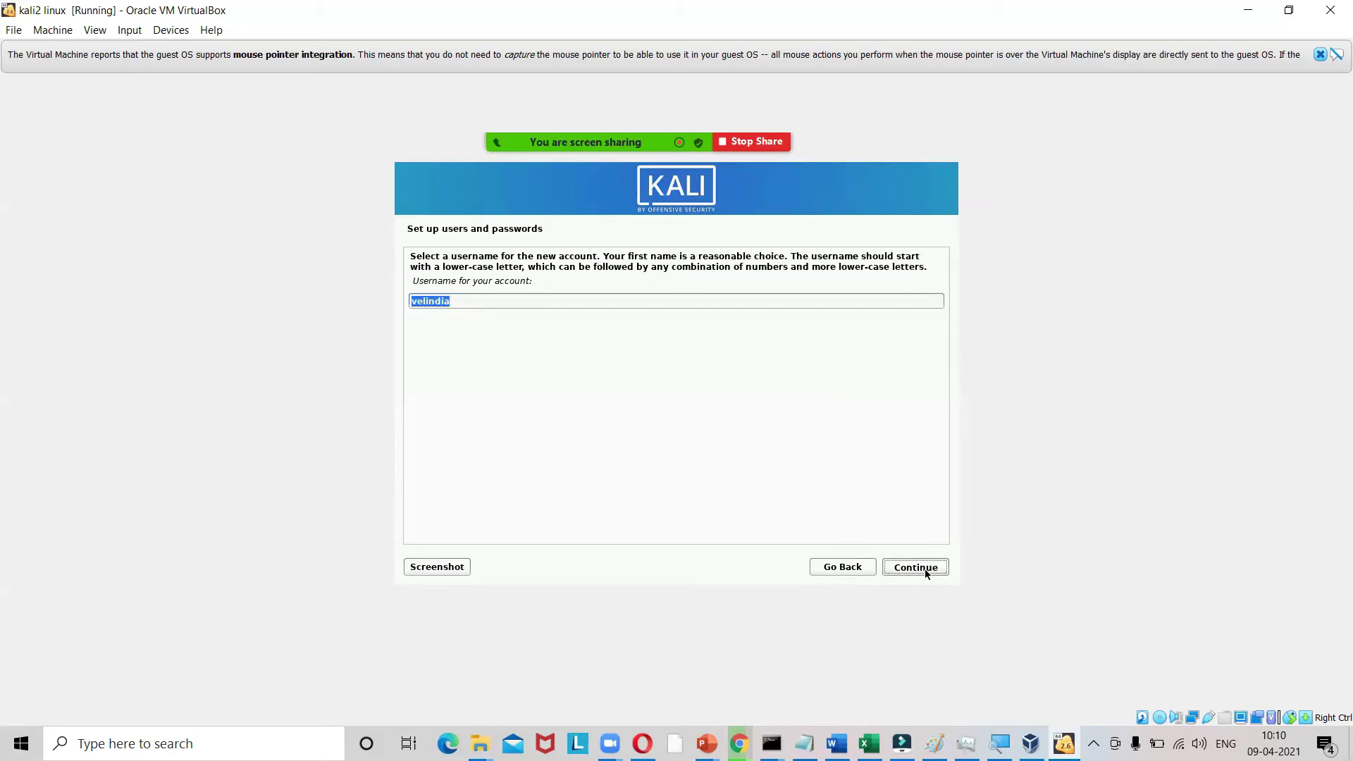
{"action": "left_click", "coordinate": [582, 372]}
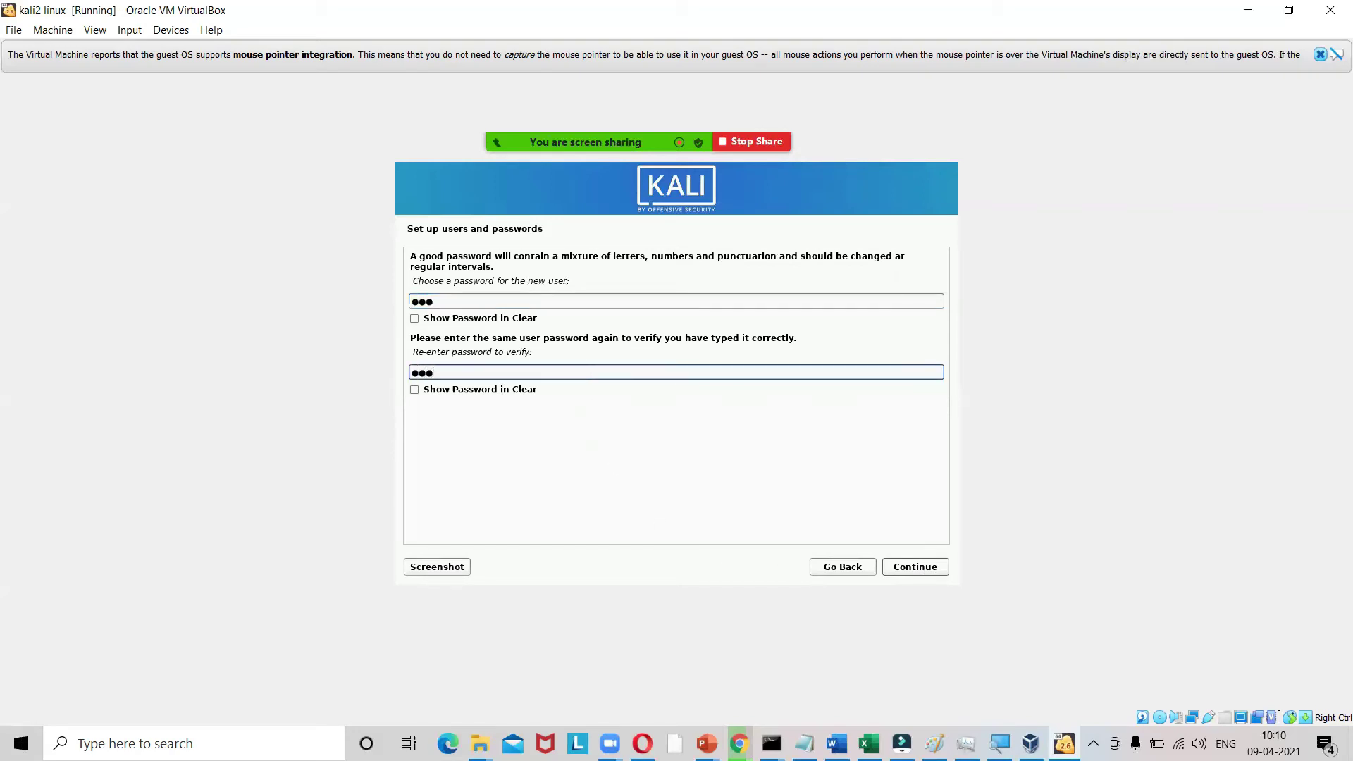
- Confirm the password and wait through clock setup until Partition disks appears
{"action": "left_click", "coordinate": [909, 573]}
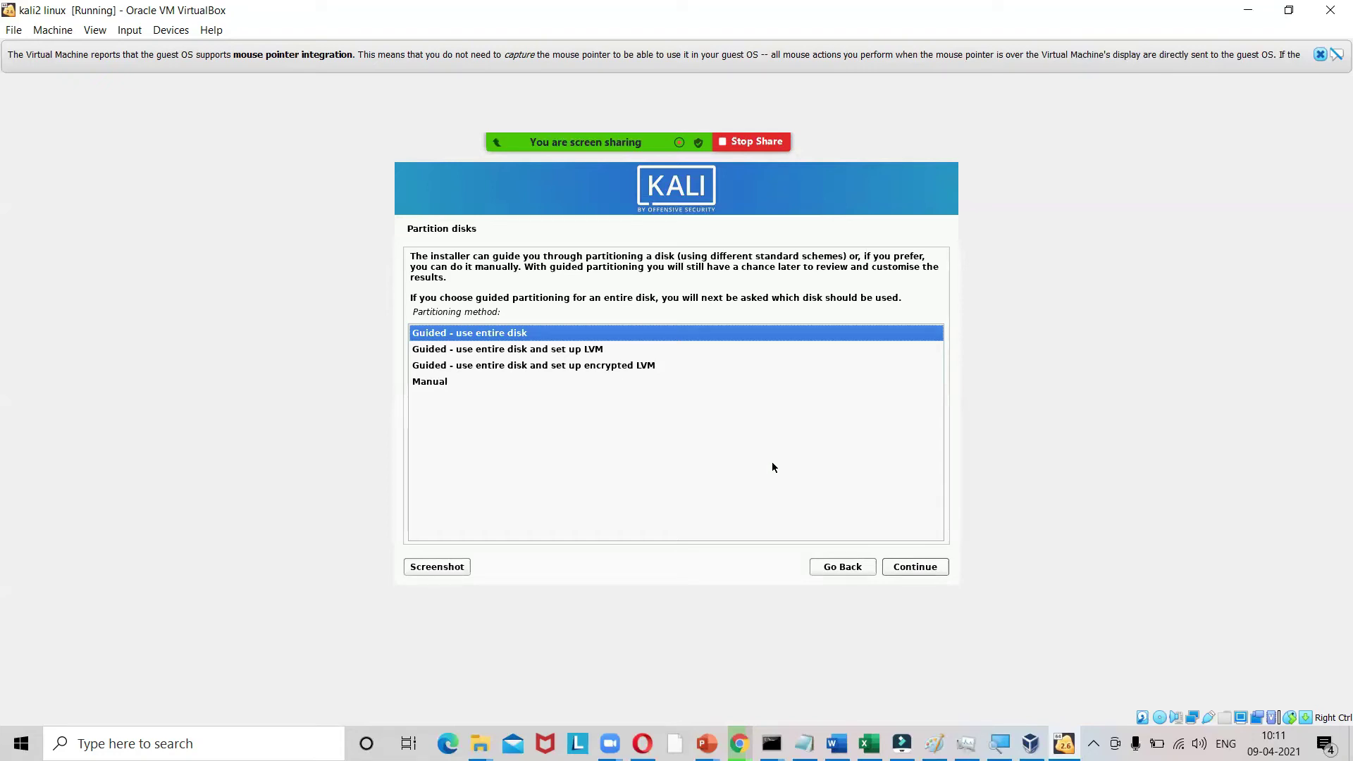
- Choose Guided - use entire disk, pick the disk, keep all files in one partition, and finish
{"action": "left_click", "coordinate": [917, 568]}
{"action": "left_click", "coordinate": [915, 566]}
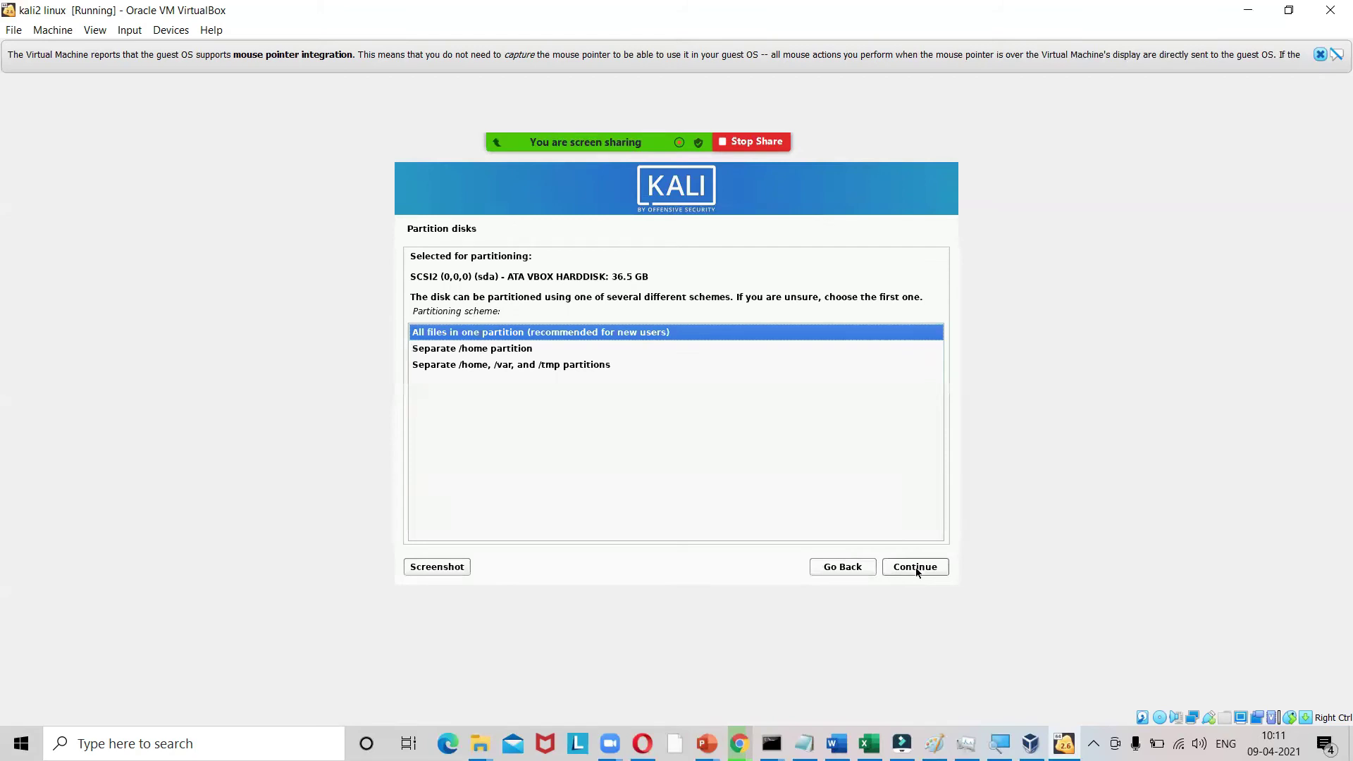
{"action": "left_click", "coordinate": [916, 567]}
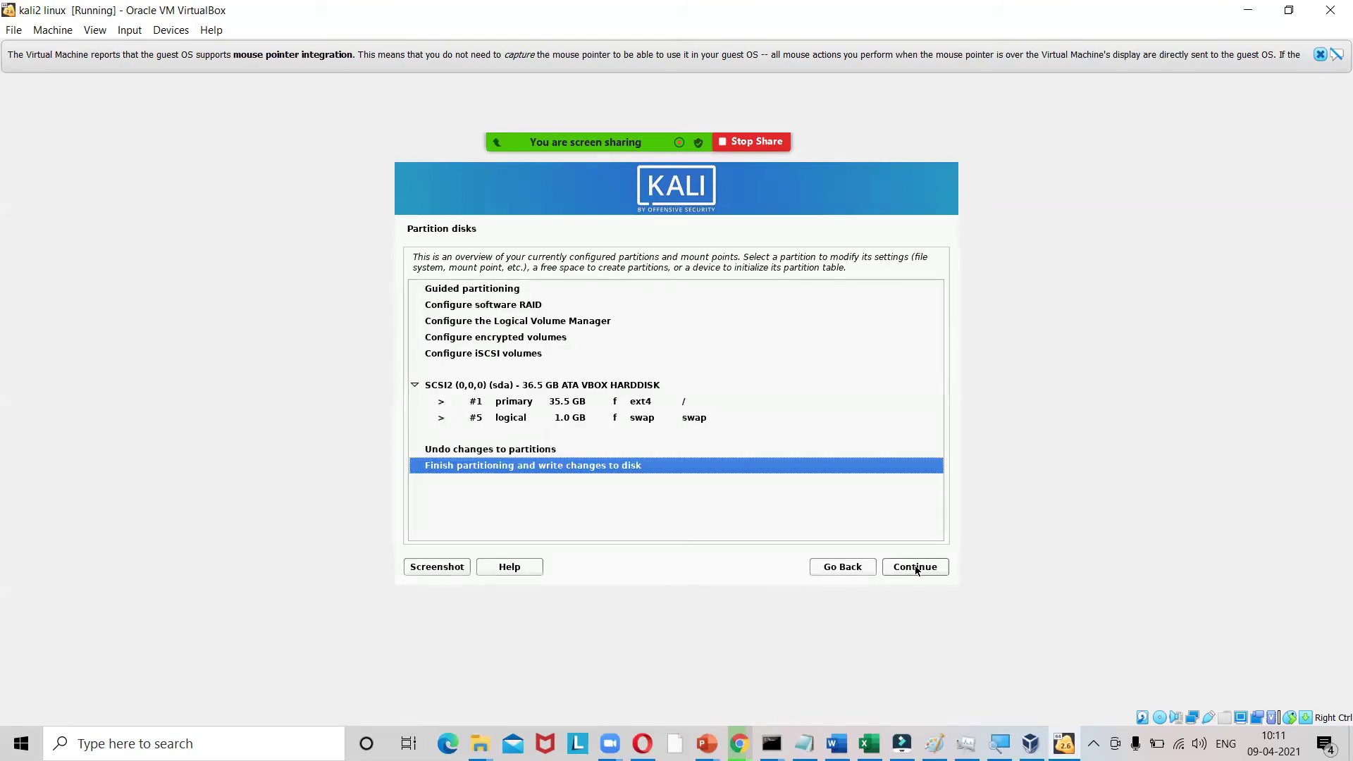
{"action": "left_click", "coordinate": [916, 566]}
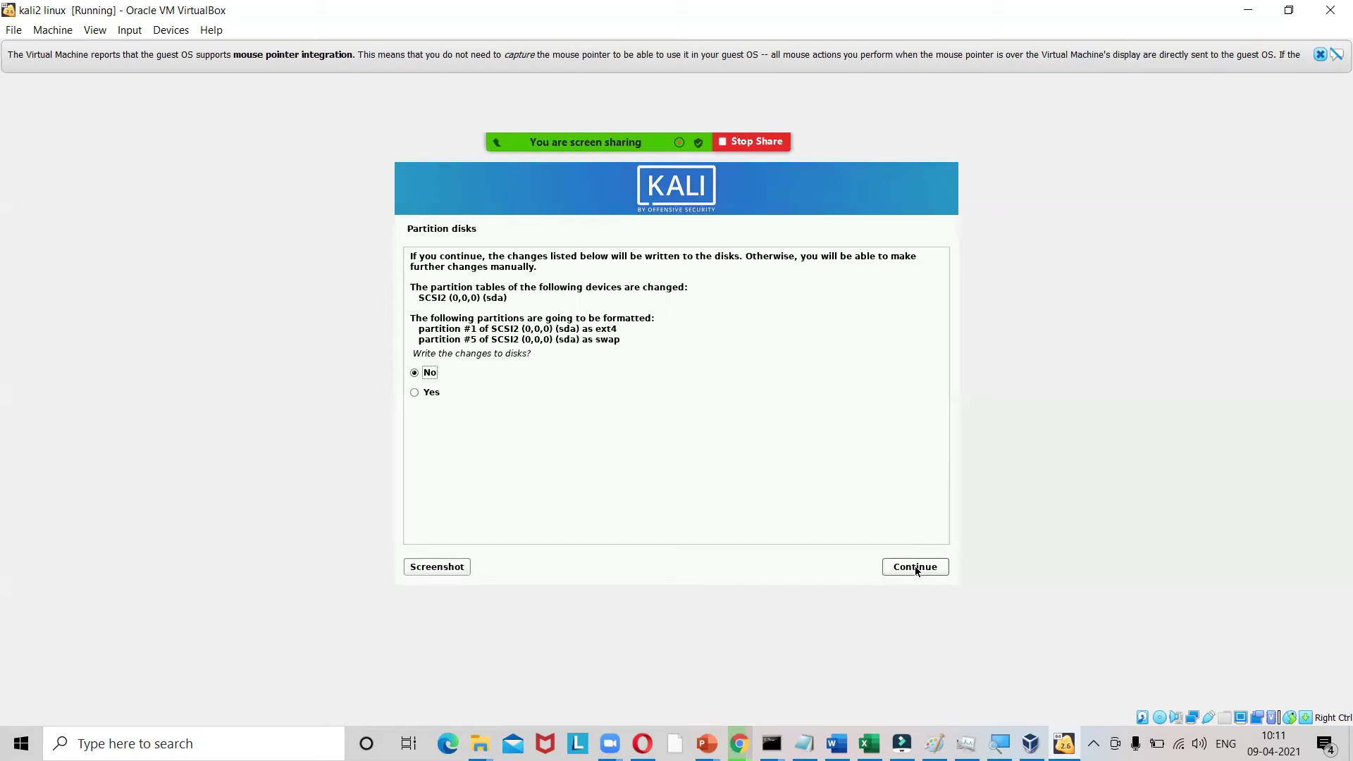
- Select Yes to write the partition changes (ext4 root, swap) to disk
{"action": "left_click", "coordinate": [916, 567]}
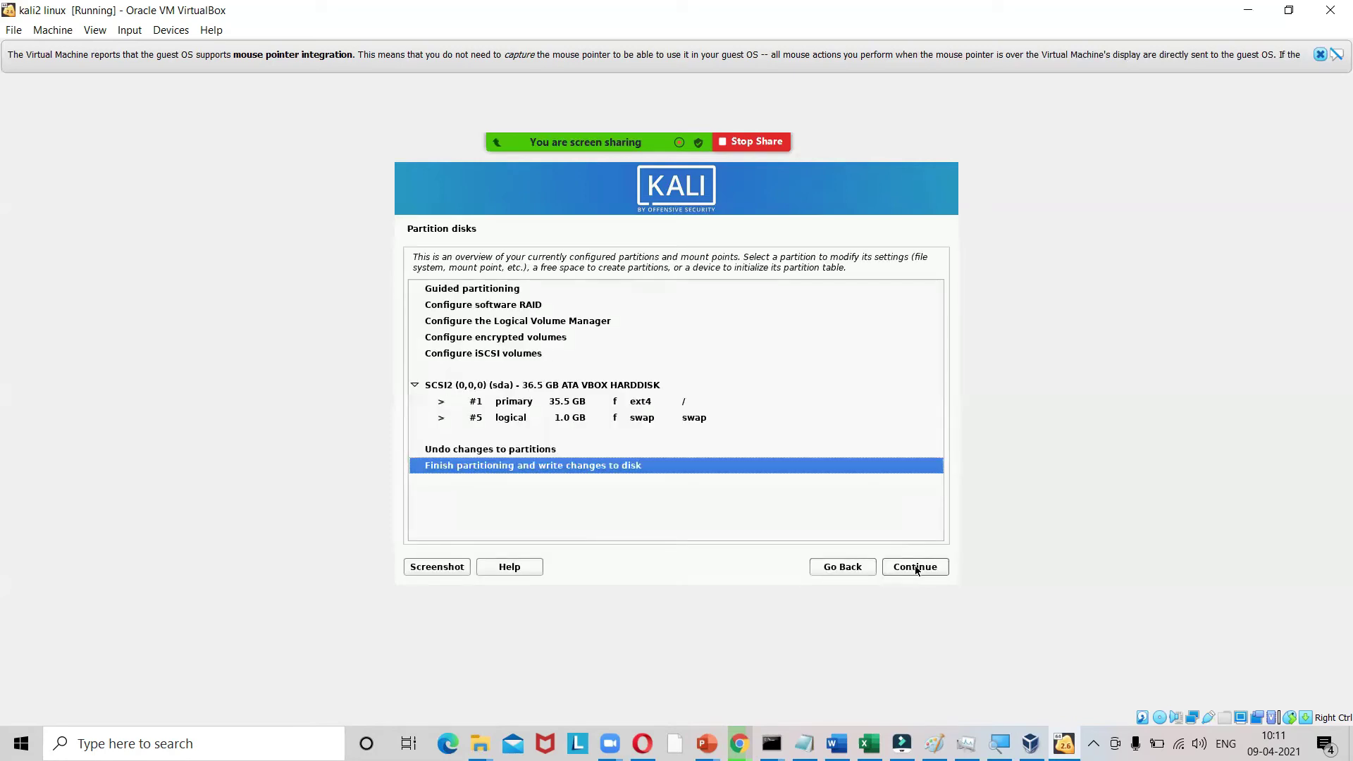
{"action": "left_click", "coordinate": [917, 570]}
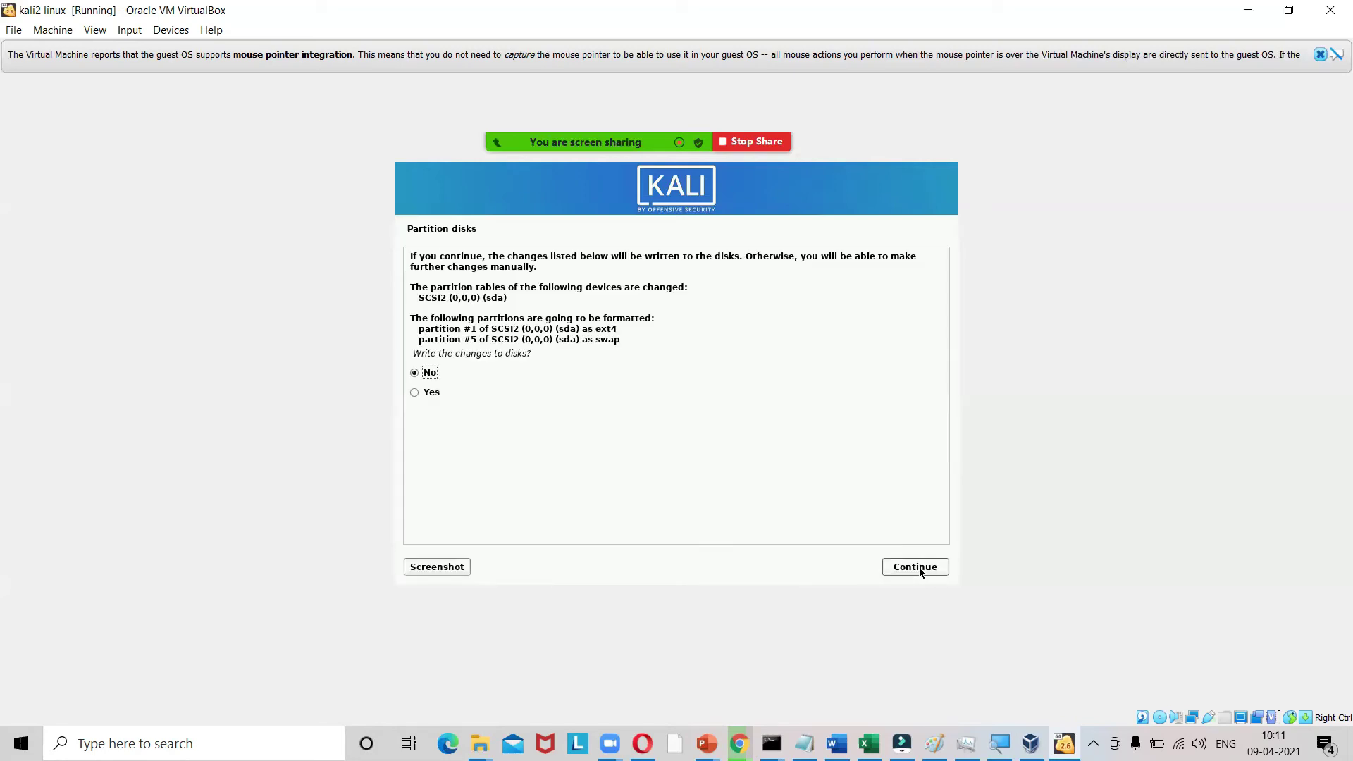
{"action": "left_click", "coordinate": [917, 570]}
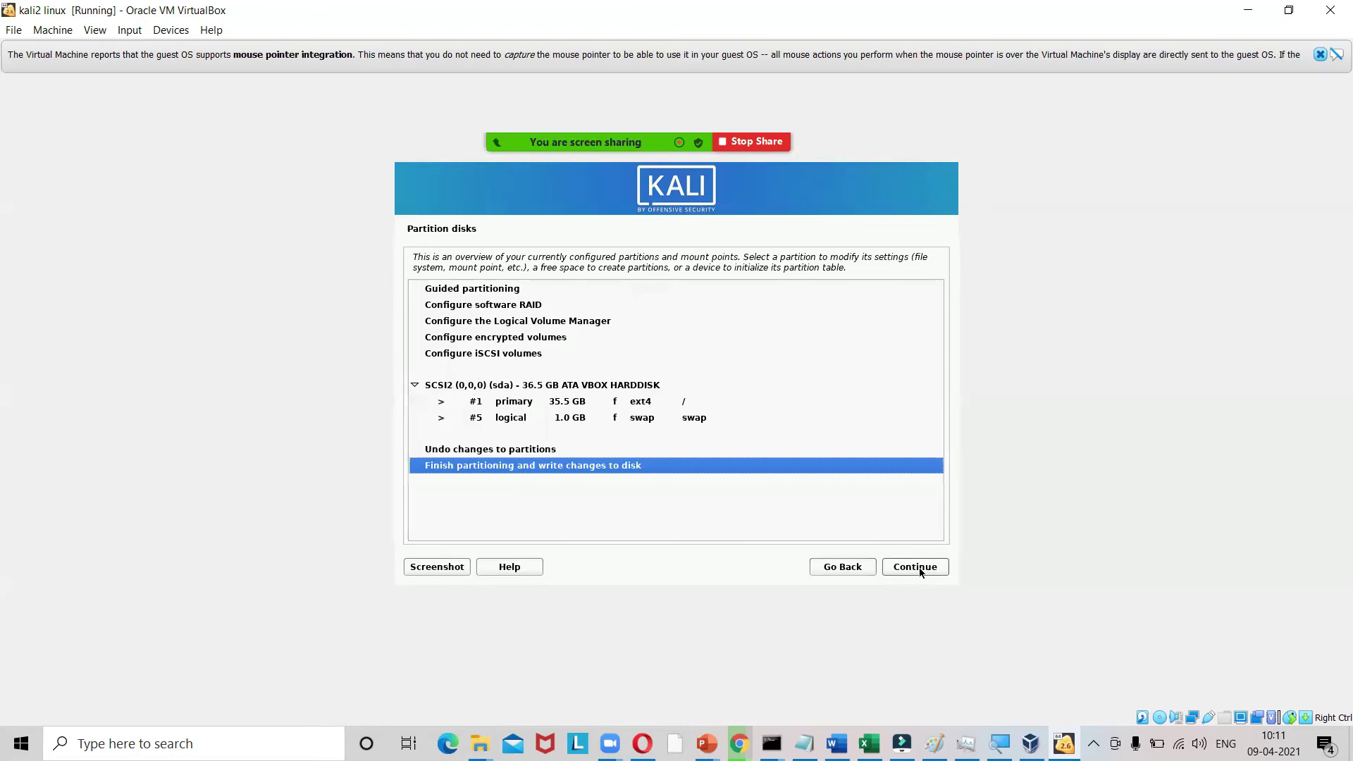
{"action": "left_click", "coordinate": [918, 568]}
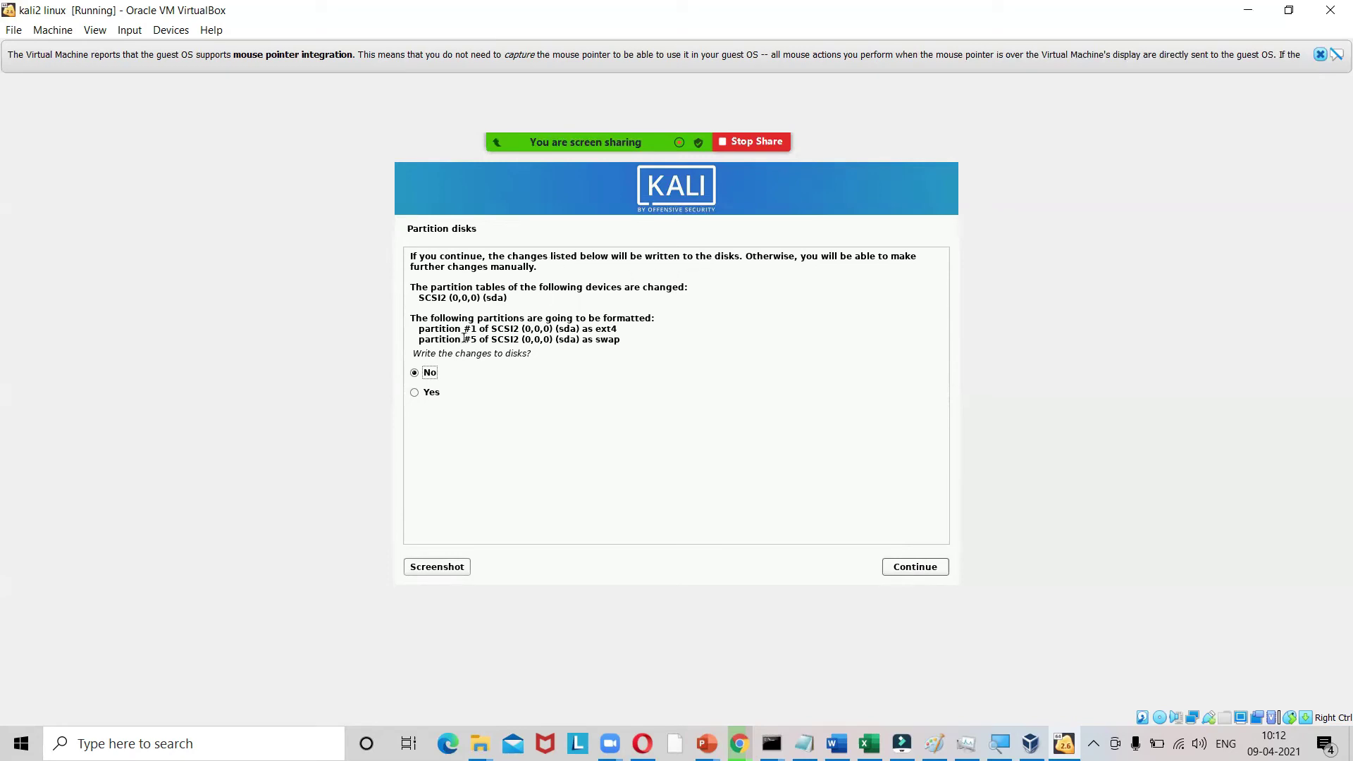
{"action": "left_click", "coordinate": [429, 397]}
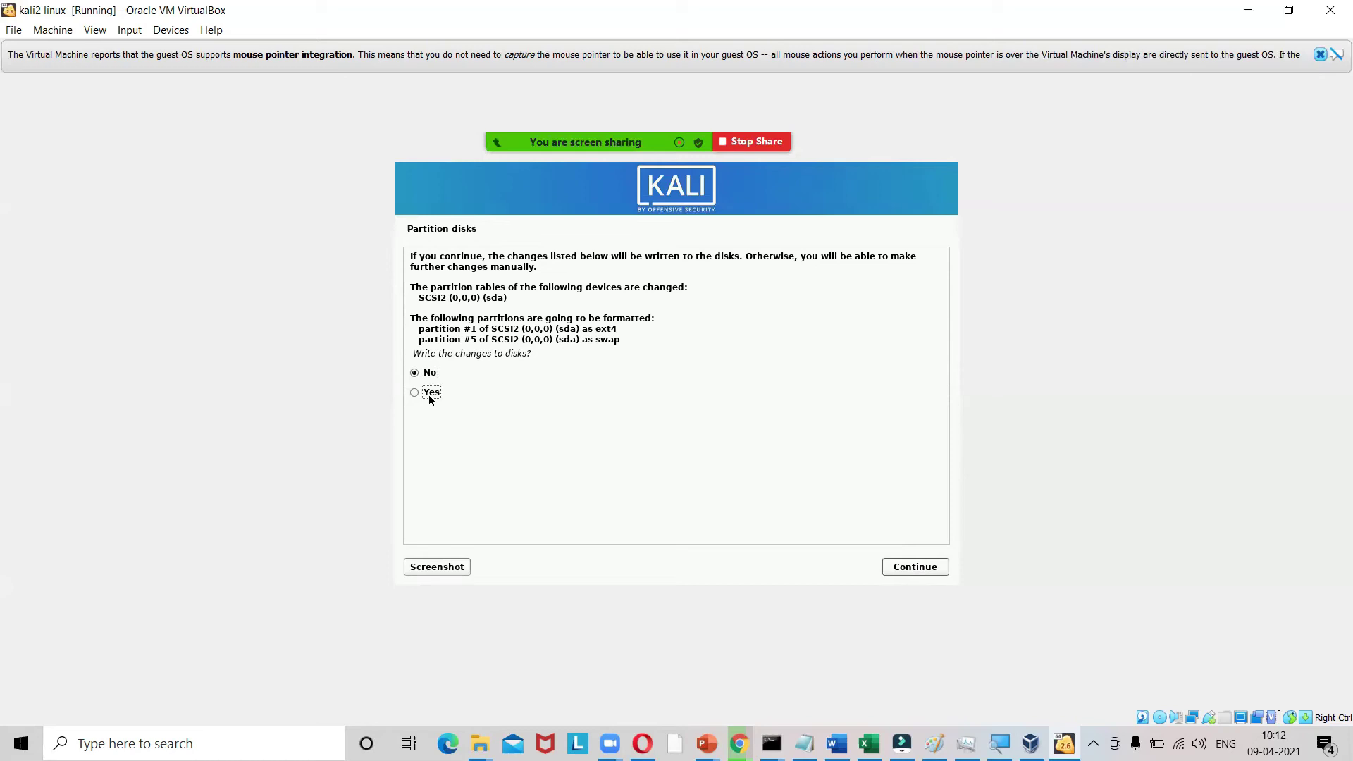
{"action": "left_click", "coordinate": [916, 566]}
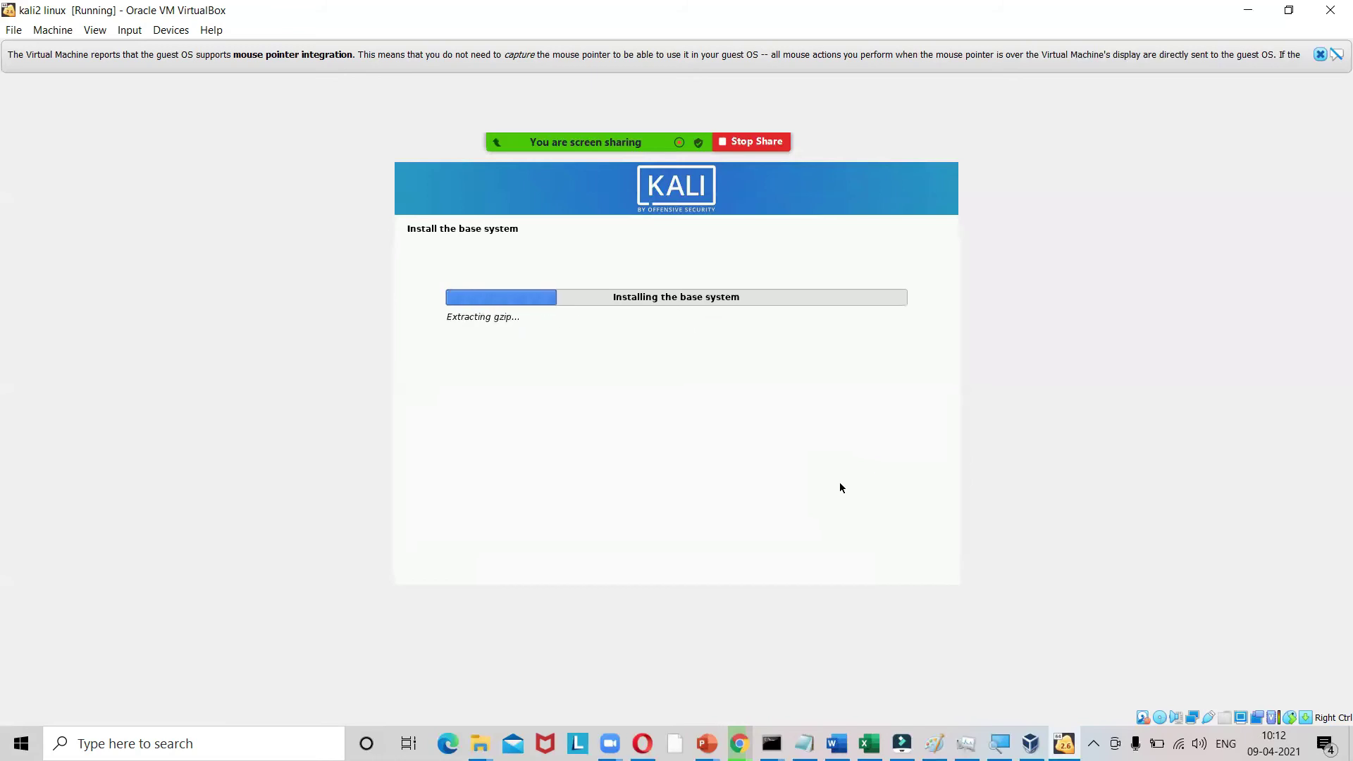
- Wait while the base system installs until the Software selection page appears
{"action": "mouse_move", "coordinate": [555, 76]}
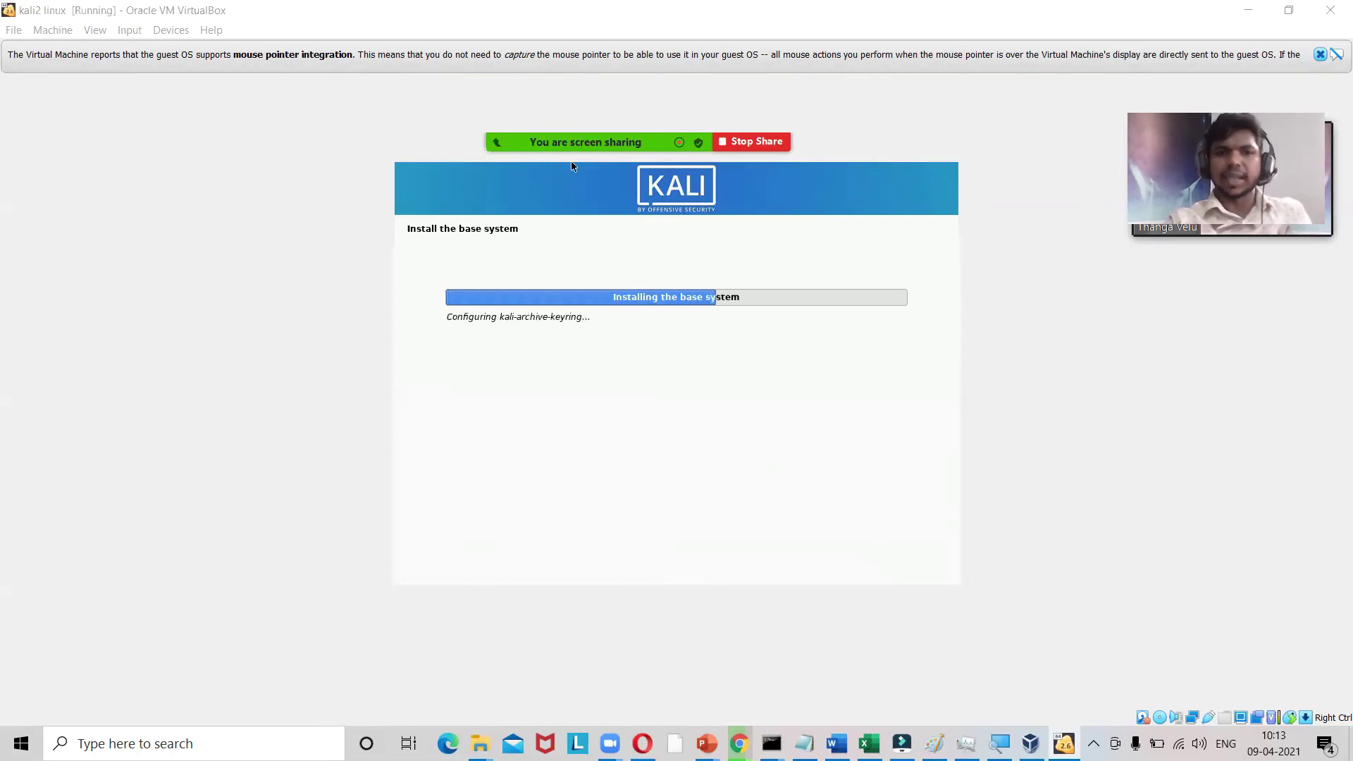
{"action": "mouse_move", "coordinate": [571, 166]}
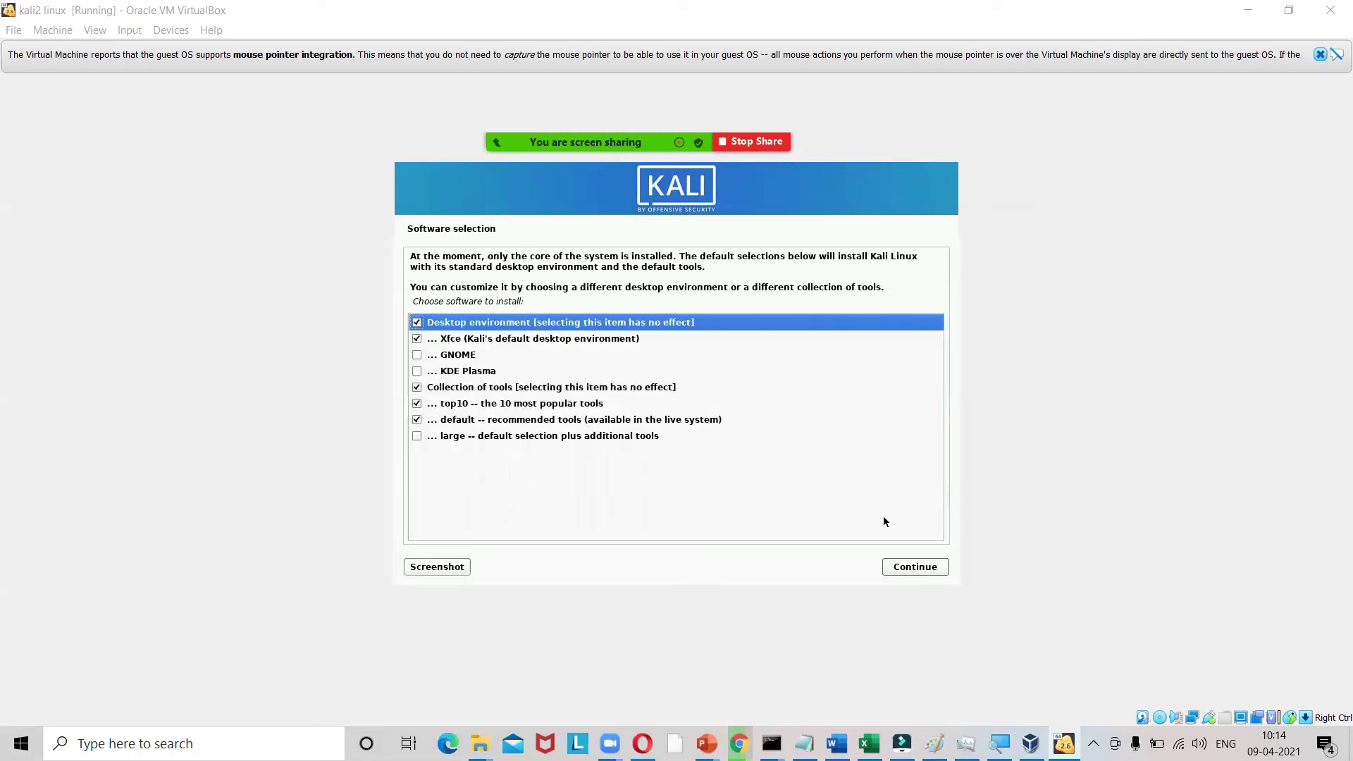
- Keep Xfce, top10 and default tools checked and begin installing the software
{"action": "left_click", "coordinate": [921, 564]}
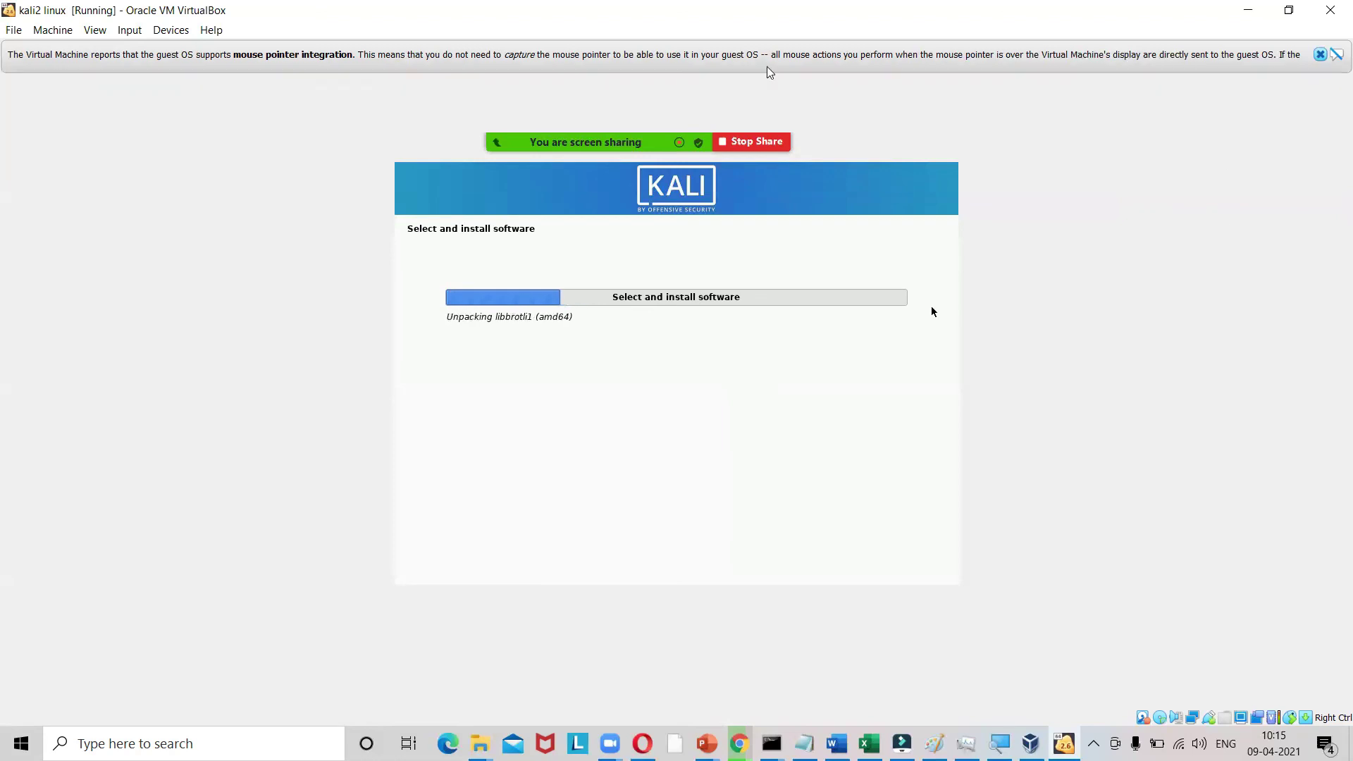
- Wait for the software install to finish and the GRUB boot loader page to appear
{"action": "mouse_move", "coordinate": [821, 76]}
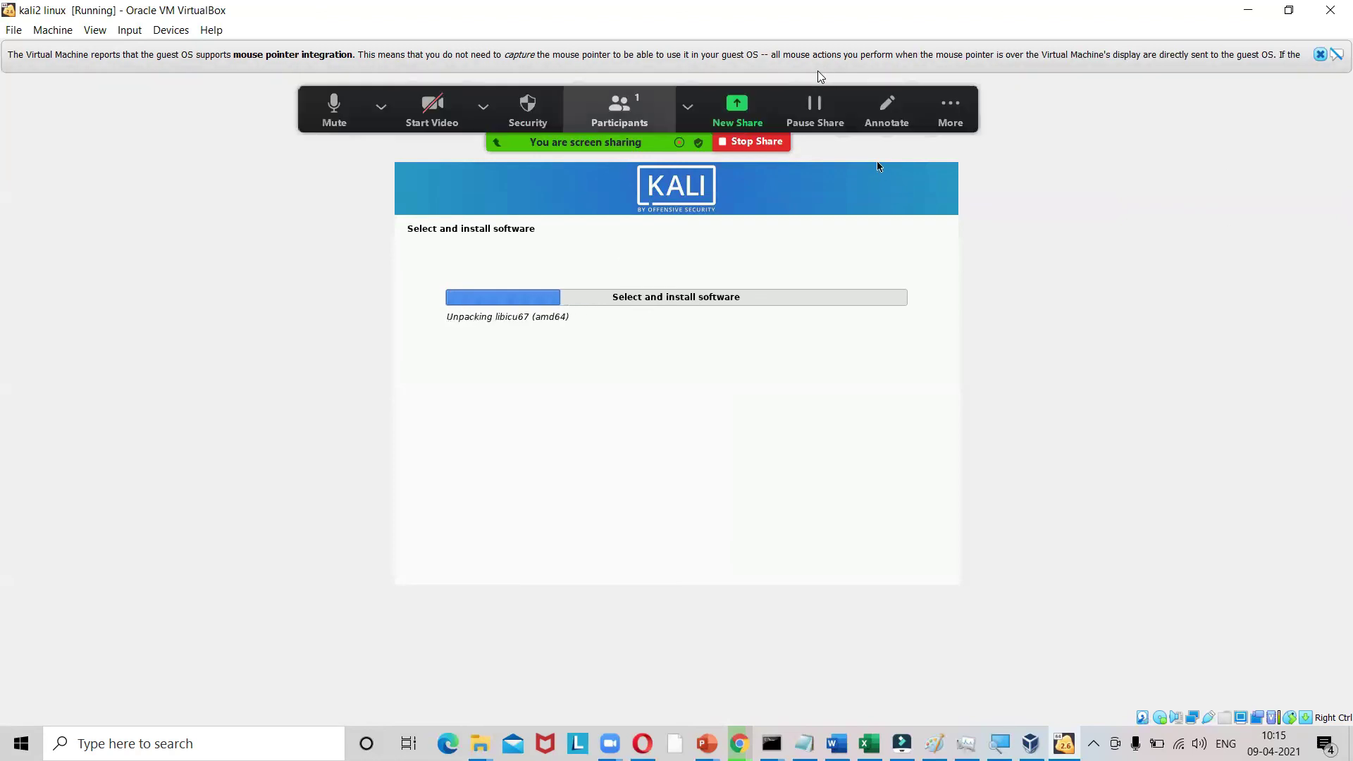
{"action": "left_click", "coordinate": [950, 109]}
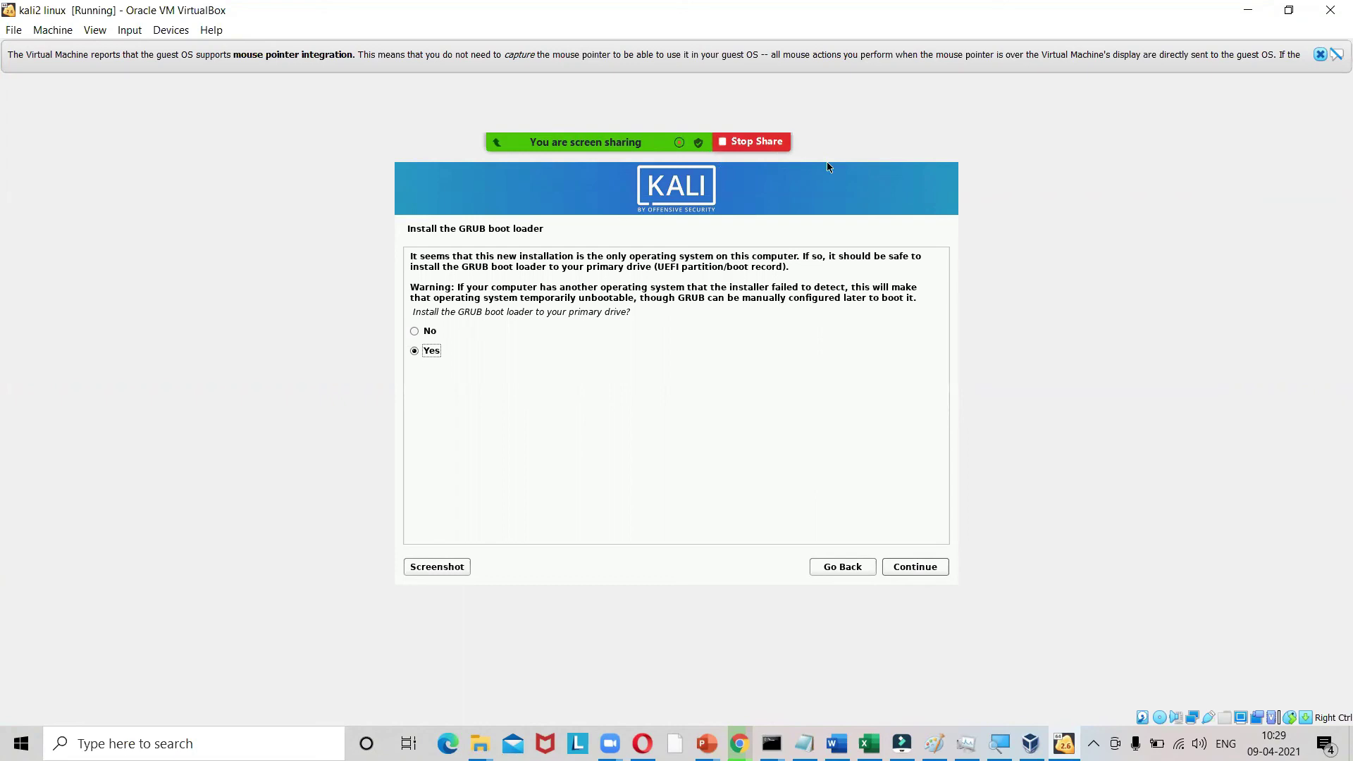
- Install GRUB to the primary drive, selecting /dev/sda and then manual device entry as boot device
{"action": "mouse_move", "coordinate": [827, 163]}
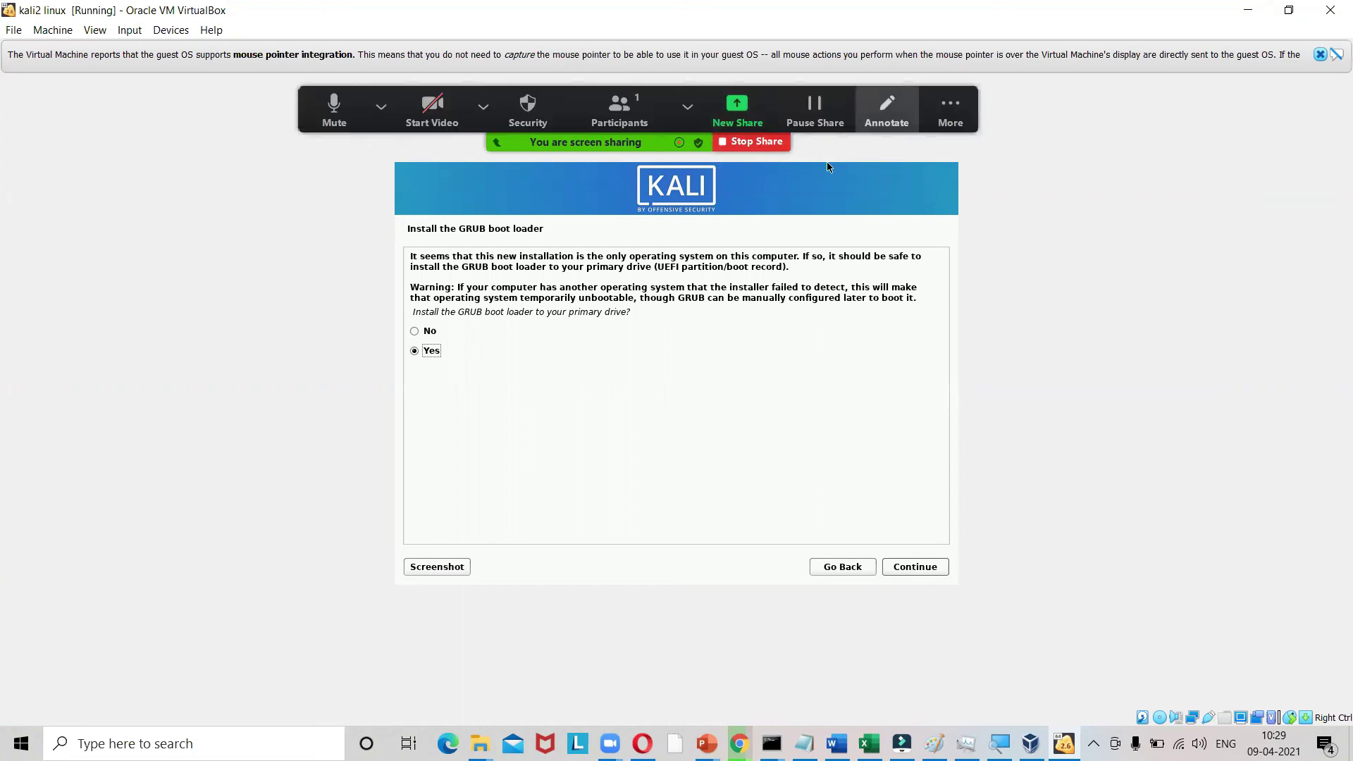
{"action": "left_click", "coordinate": [917, 564]}
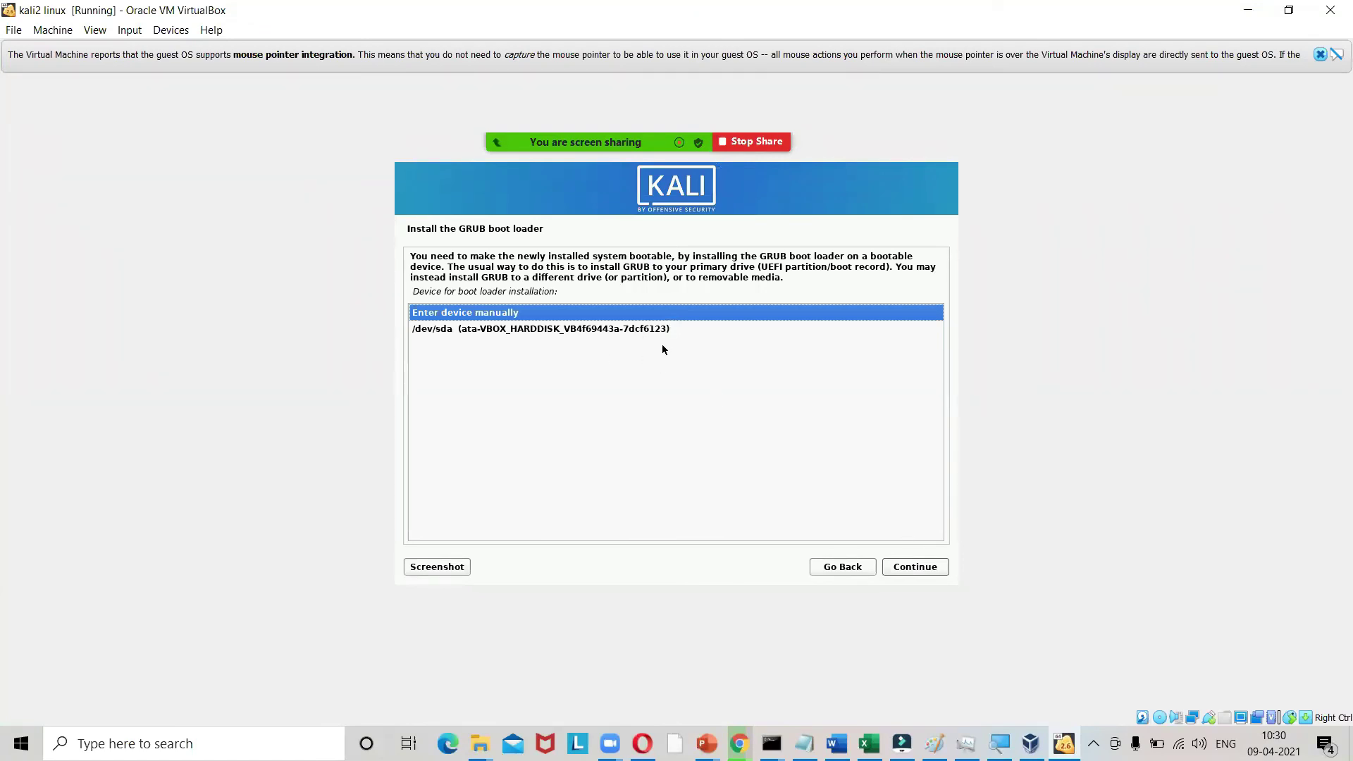
{"action": "left_click", "coordinate": [607, 328]}
{"action": "left_click", "coordinate": [626, 314]}
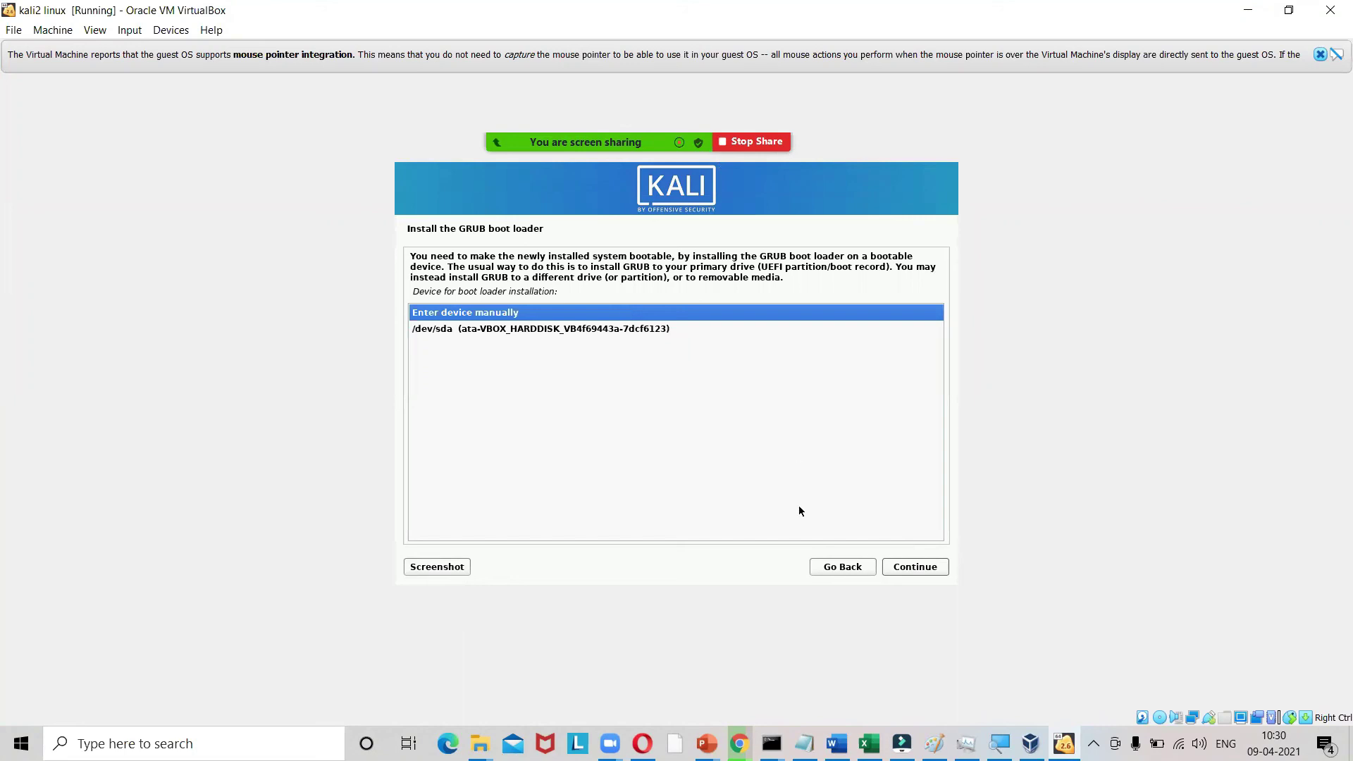
{"action": "left_click", "coordinate": [932, 575]}
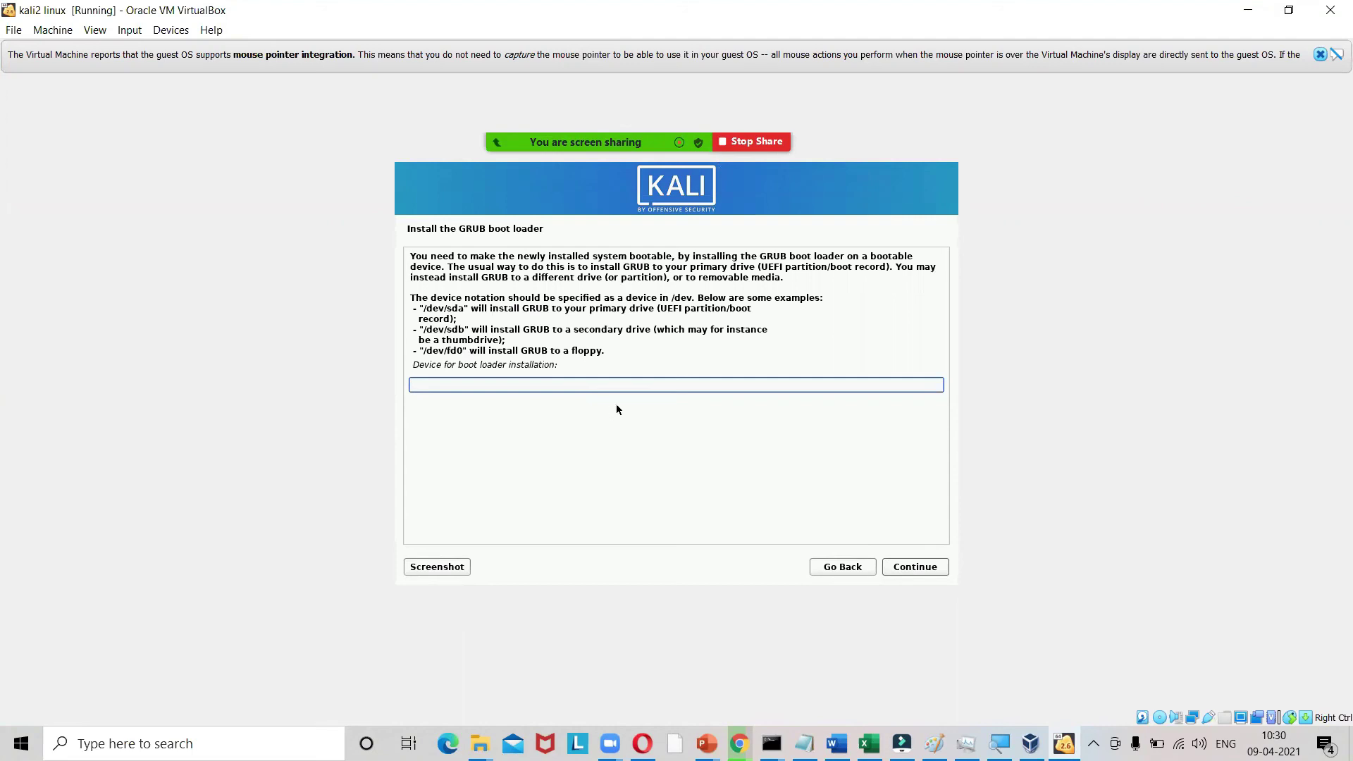
{"action": "left_click", "coordinate": [929, 569]}
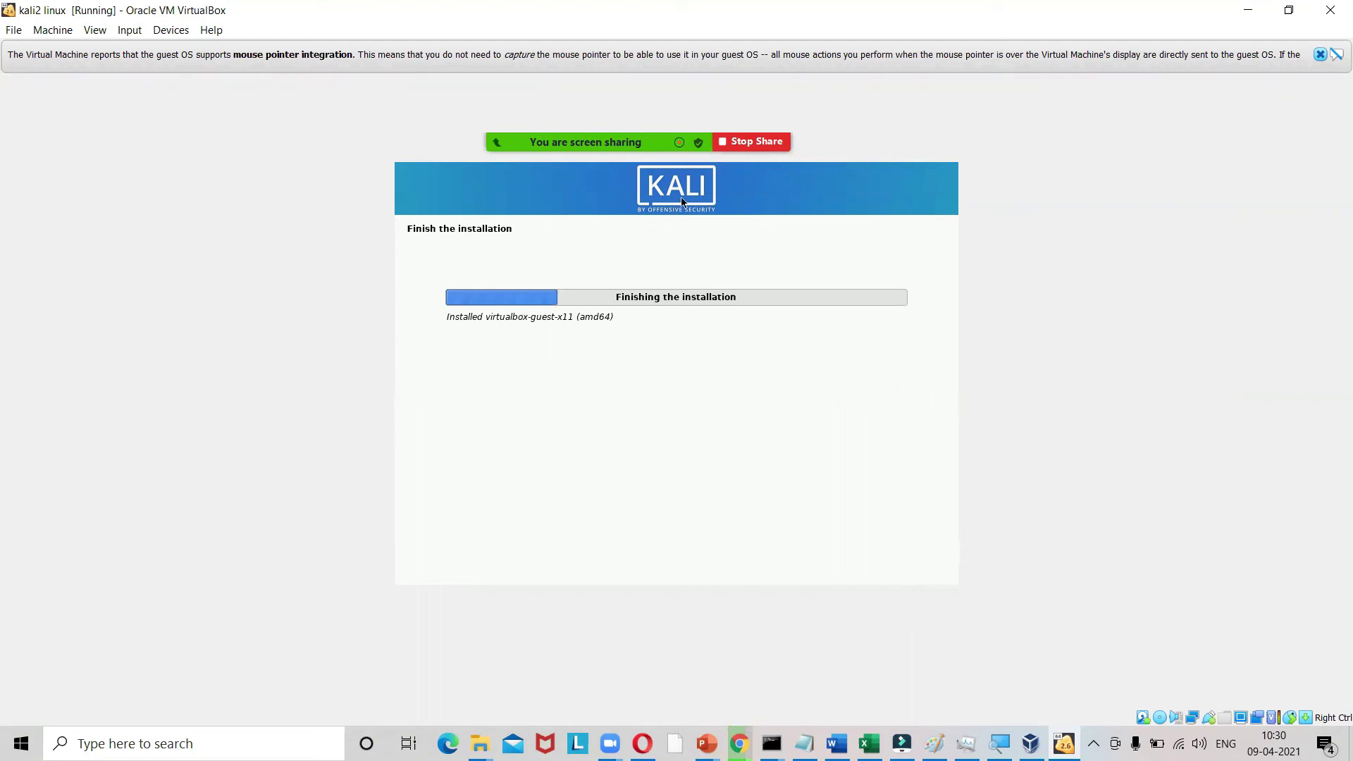
- Finish the installation so Kali reboots, returning to the Manager with kali linux and kali2 linux Running
{"action": "mouse_move", "coordinate": [722, 166]}
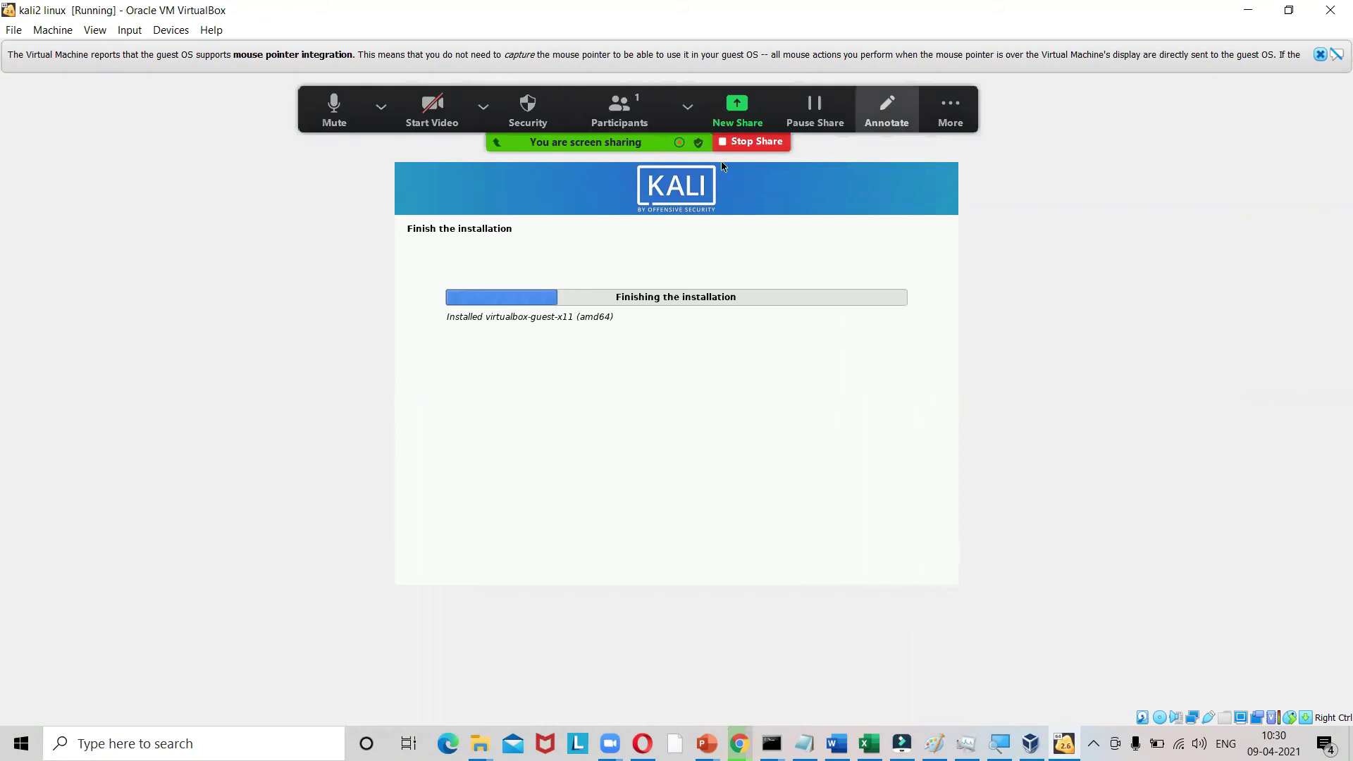
{"action": "left_click", "coordinate": [951, 109]}
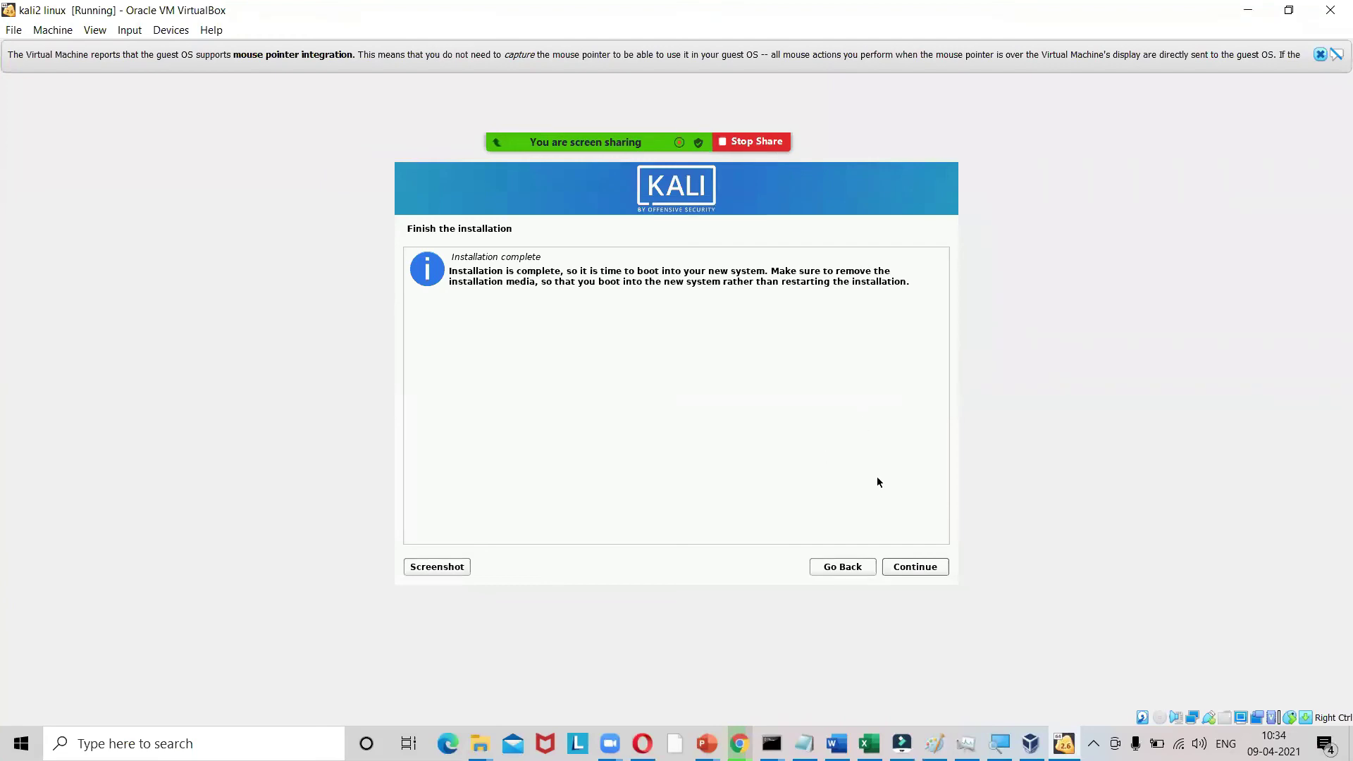
{"action": "left_click", "coordinate": [916, 567]}
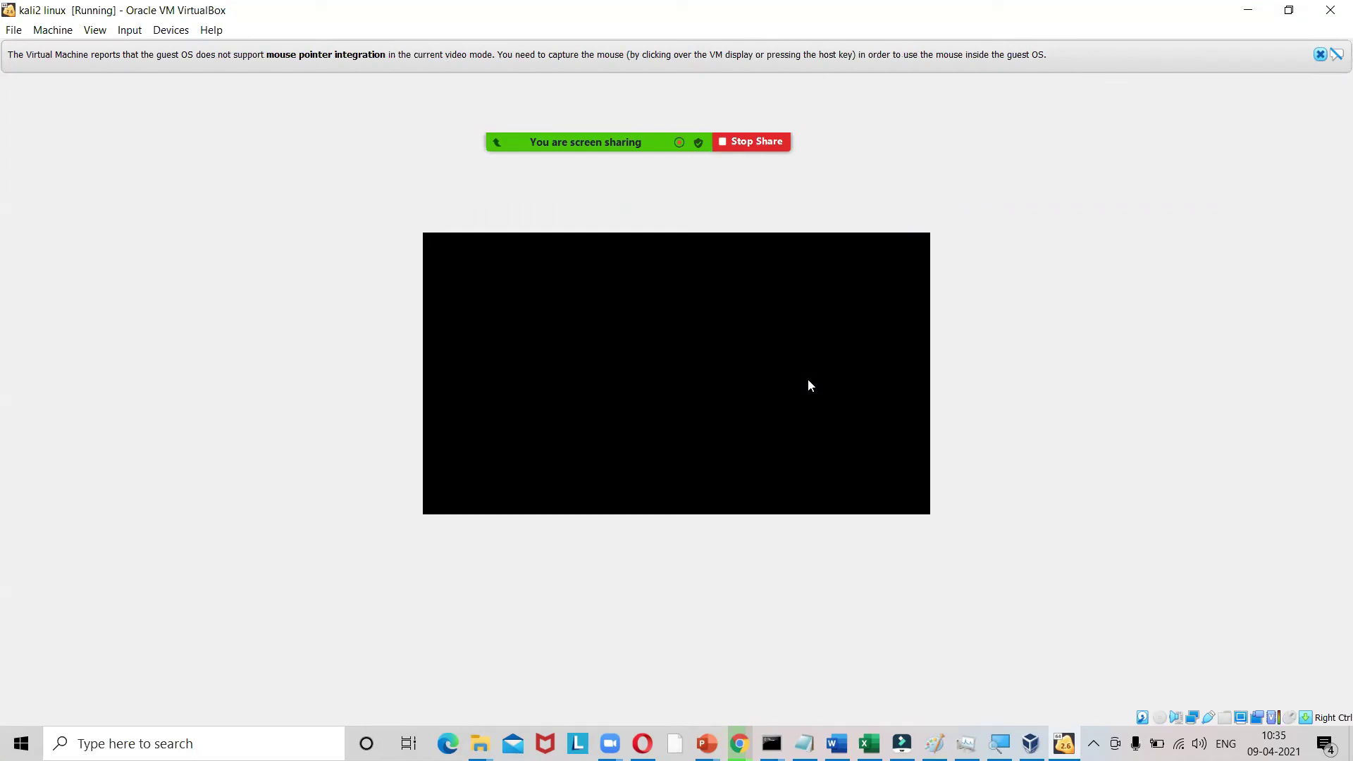
{"action": "mouse_move", "coordinate": [658, 167]}
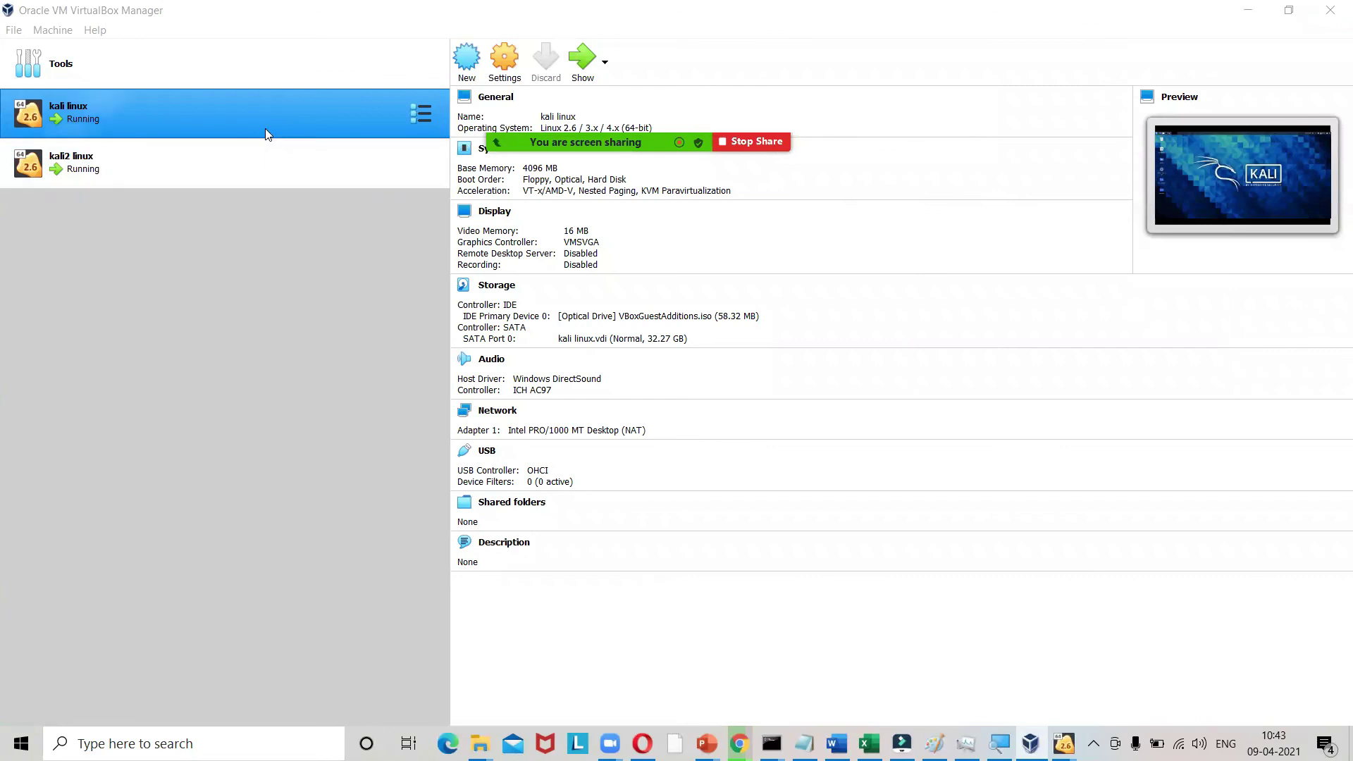
- Show the kali linux VM window and close the keyboard capture and mouse integration notices
{"action": "left_click", "coordinate": [590, 60]}
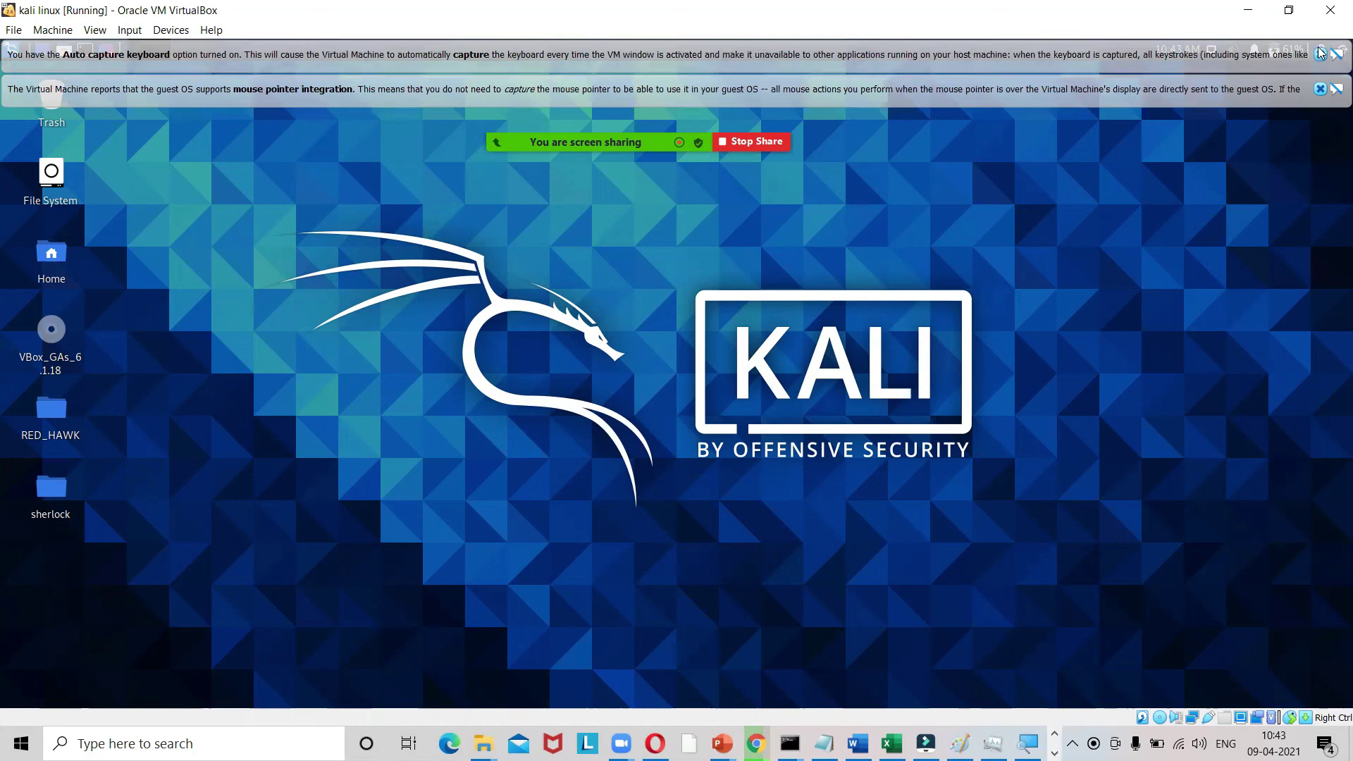
{"action": "left_click", "coordinate": [1320, 90]}
{"action": "left_click", "coordinate": [1320, 55]}
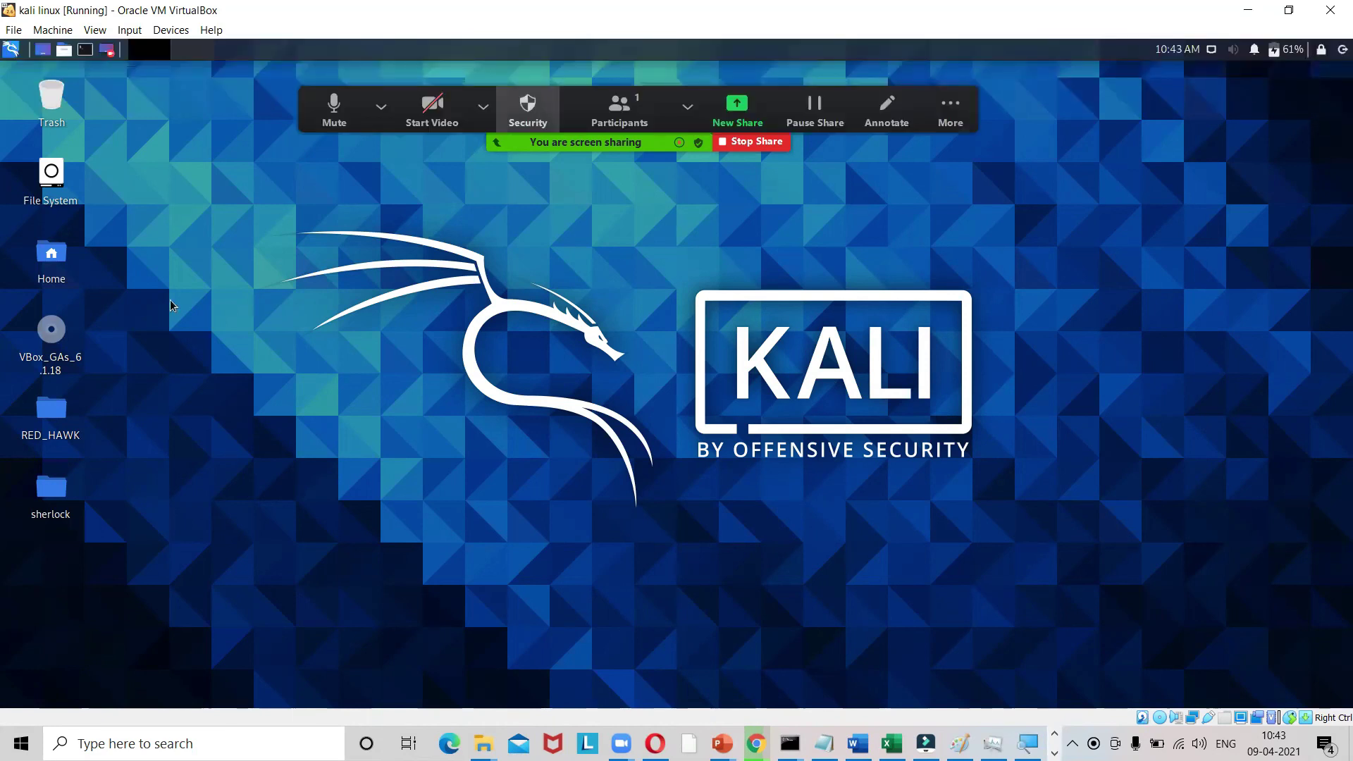
{"action": "left_click", "coordinate": [10, 53]}
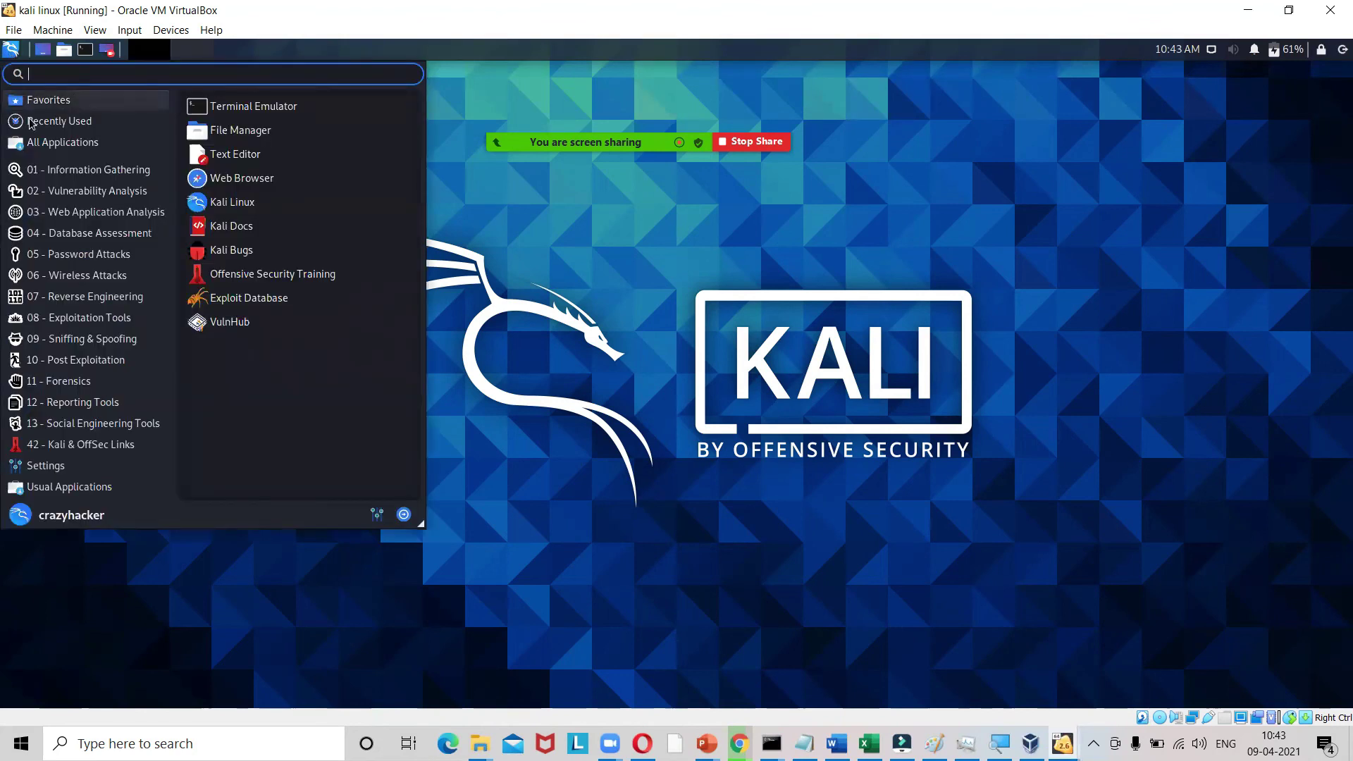
{"action": "left_click", "coordinate": [46, 169]}
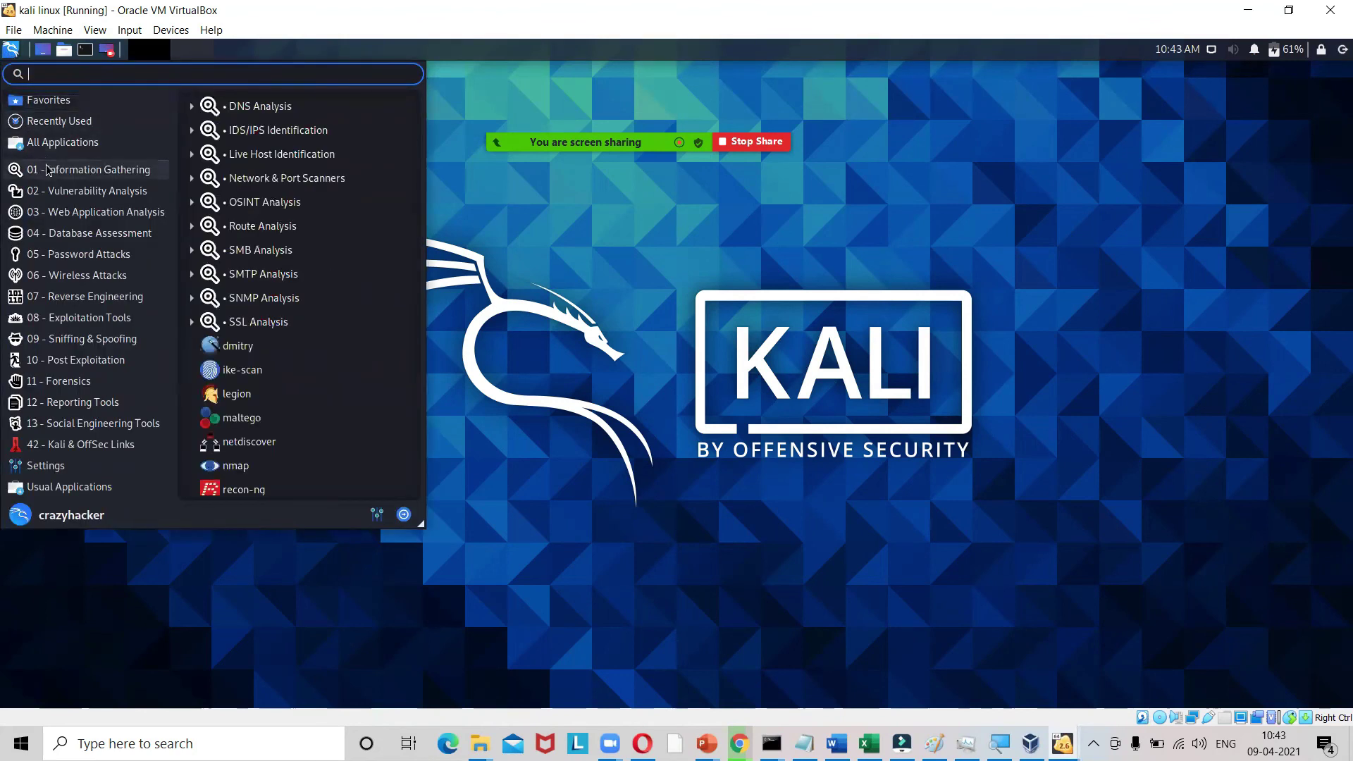
{"action": "left_click", "coordinate": [62, 191]}
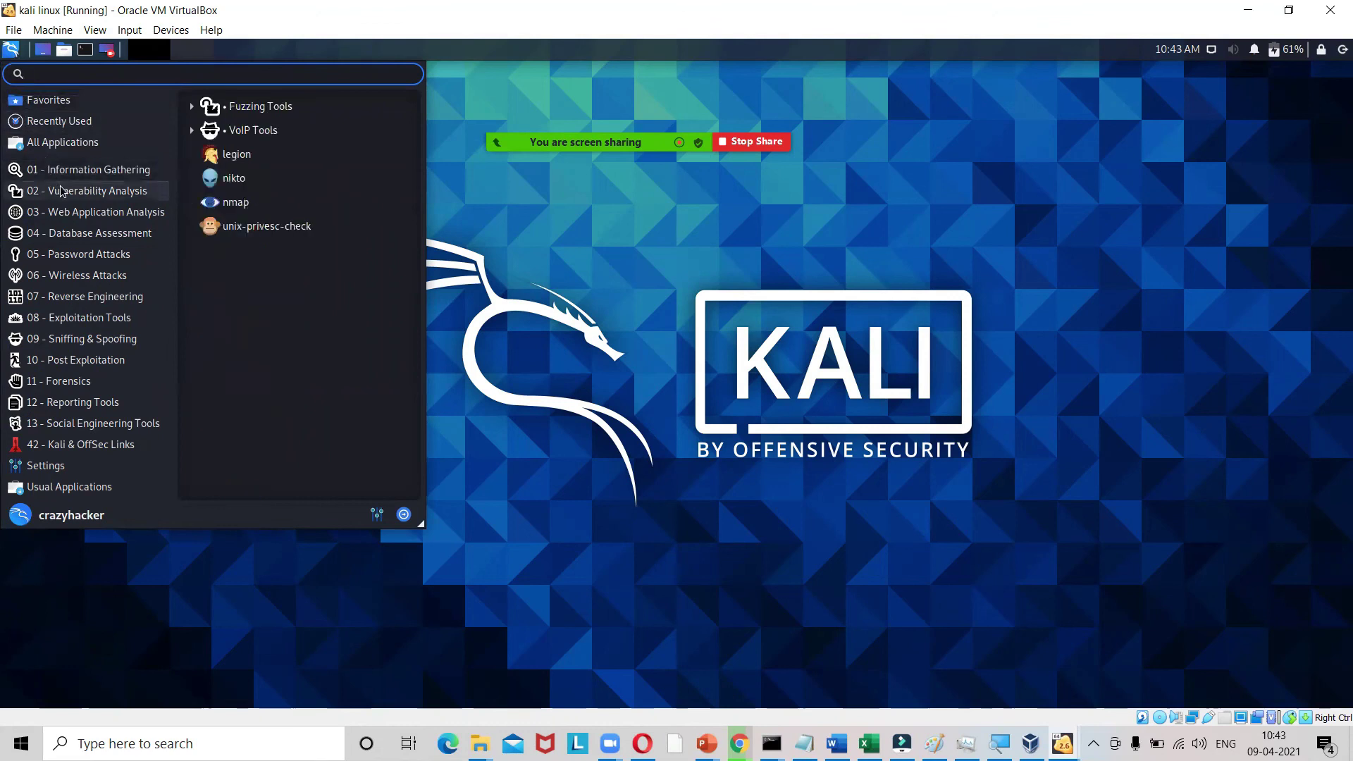
{"action": "left_click", "coordinate": [70, 212]}
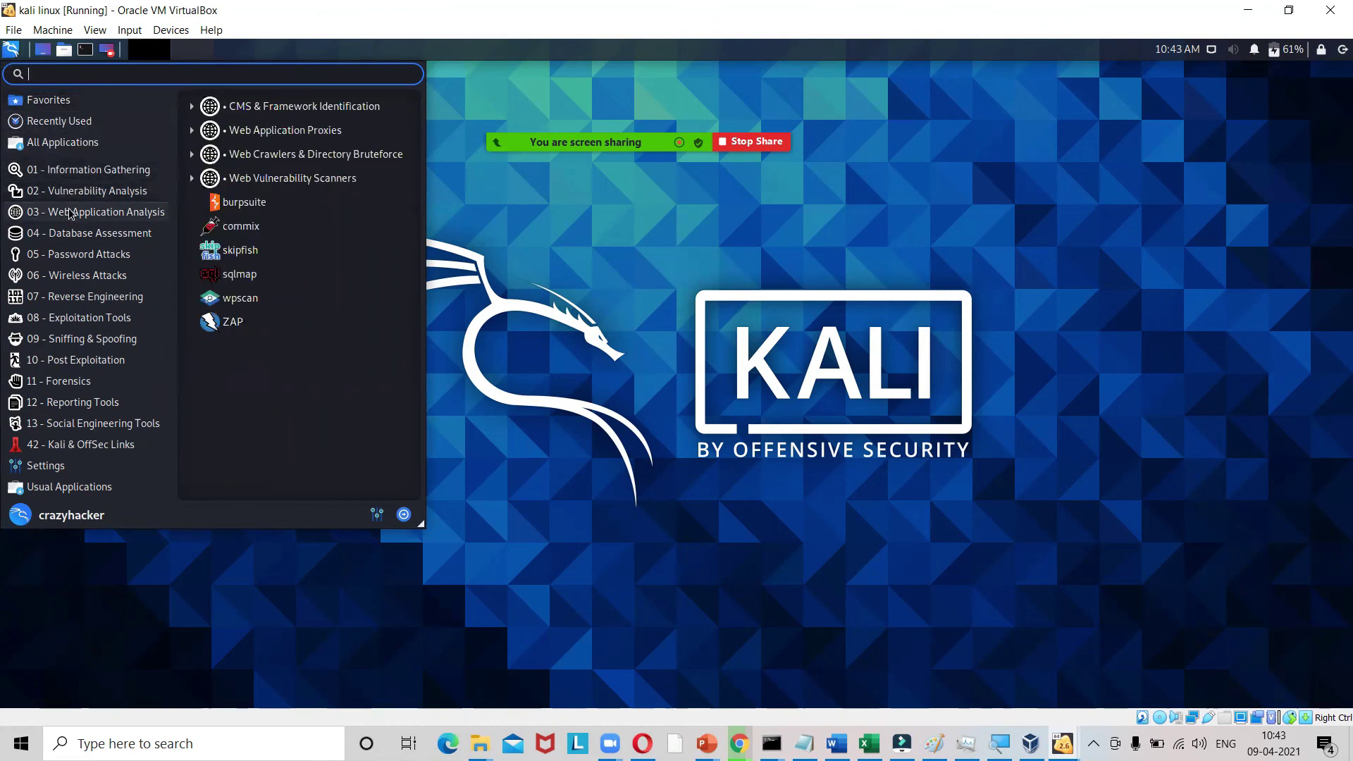
{"action": "left_click", "coordinate": [74, 233]}
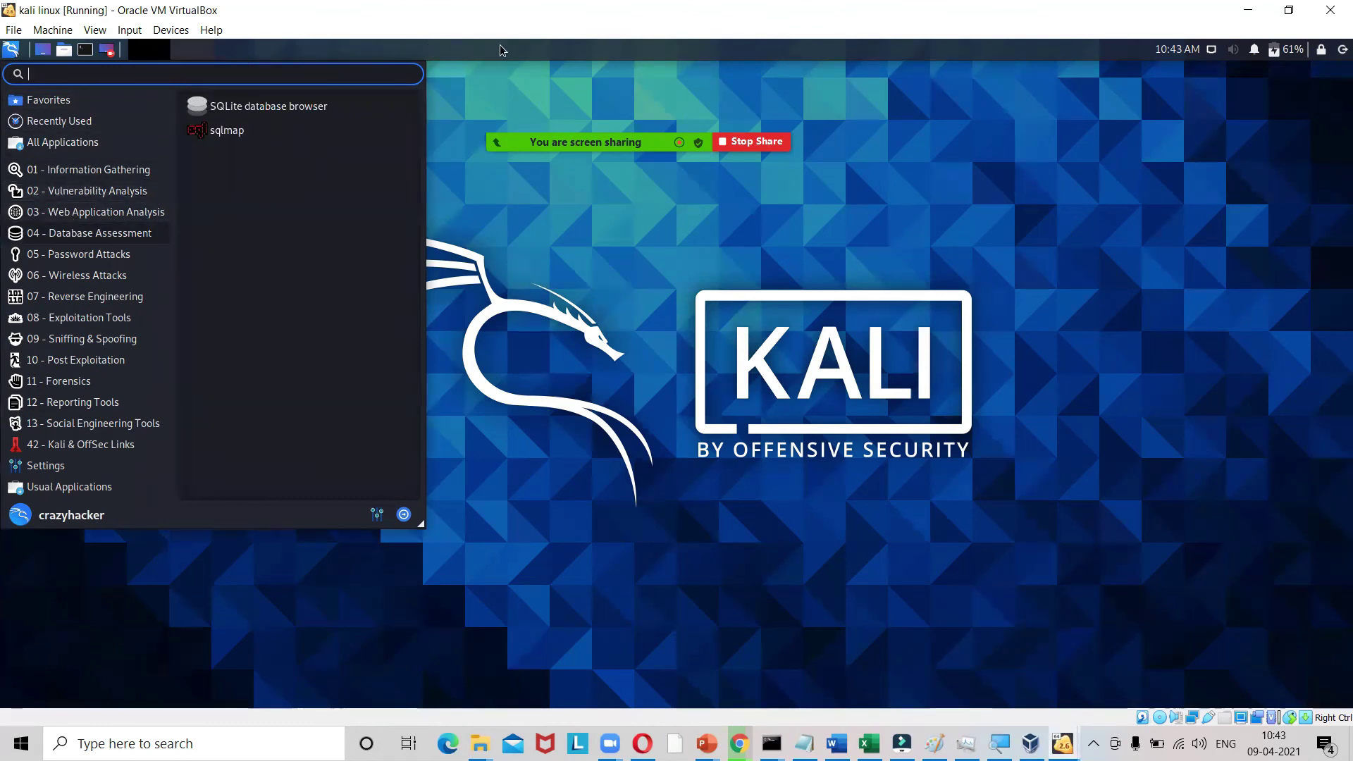
{"action": "left_click", "coordinate": [526, 62]}
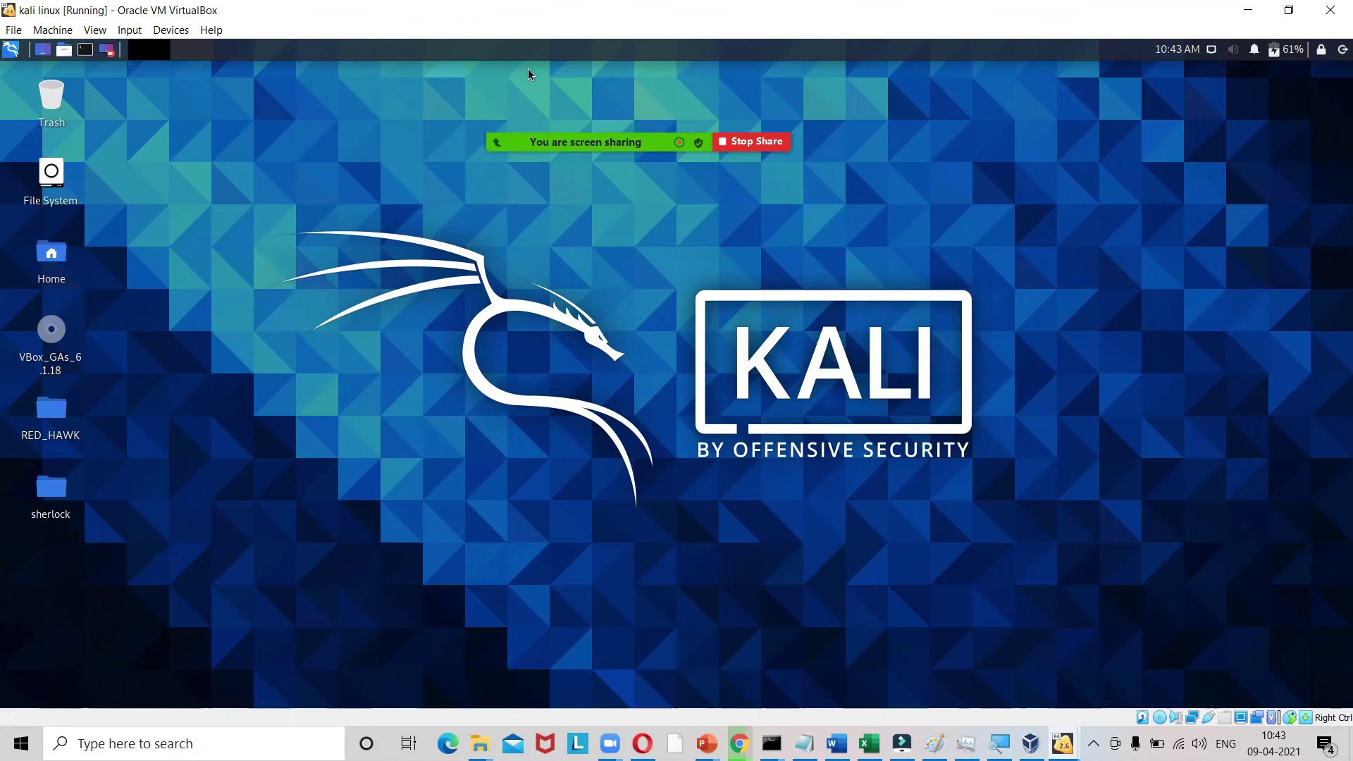
{"action": "mouse_move", "coordinate": [573, 167]}
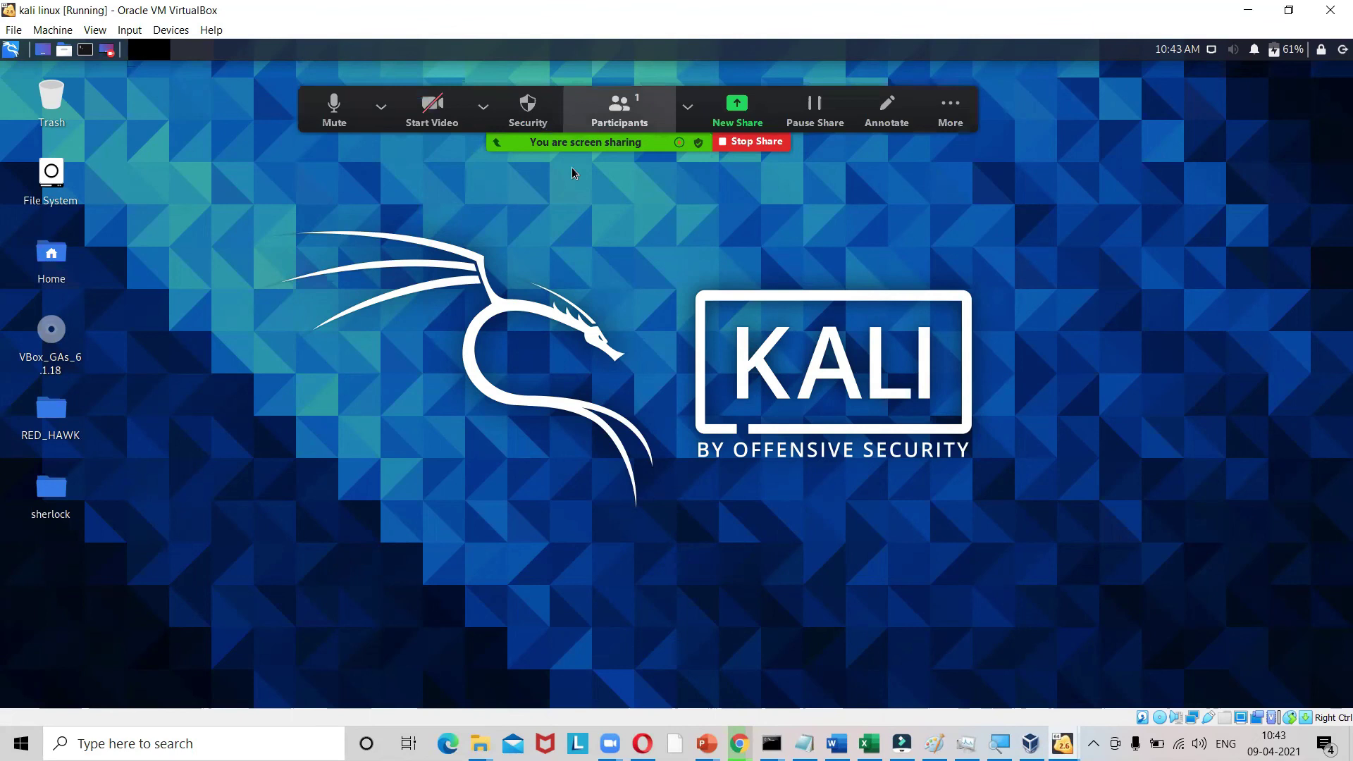